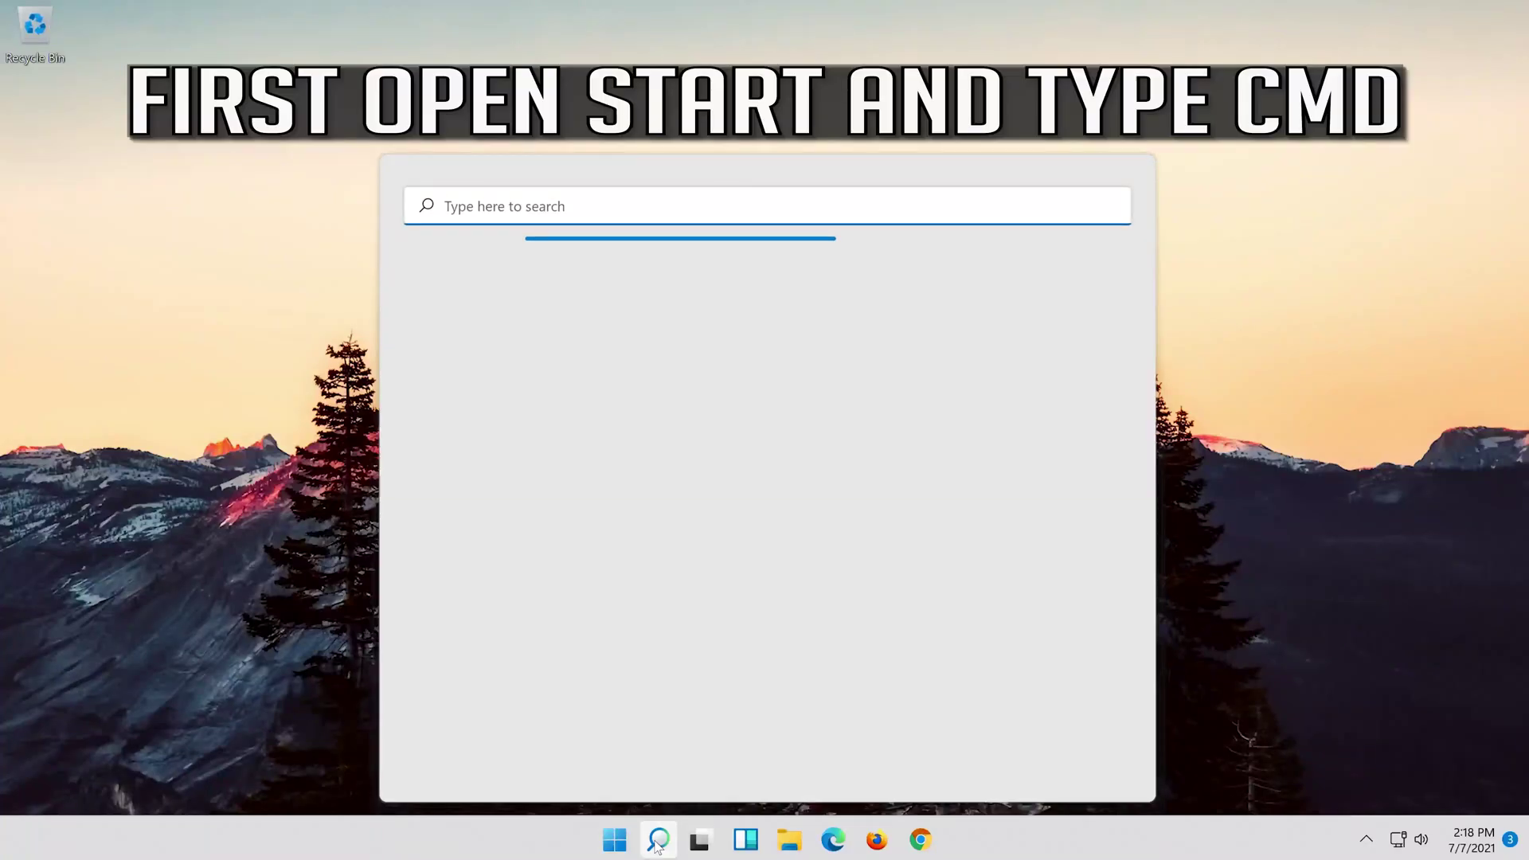
Search 'cmd' and launch Command Prompt as administrator, approving the UAC prompt
text(cmd)
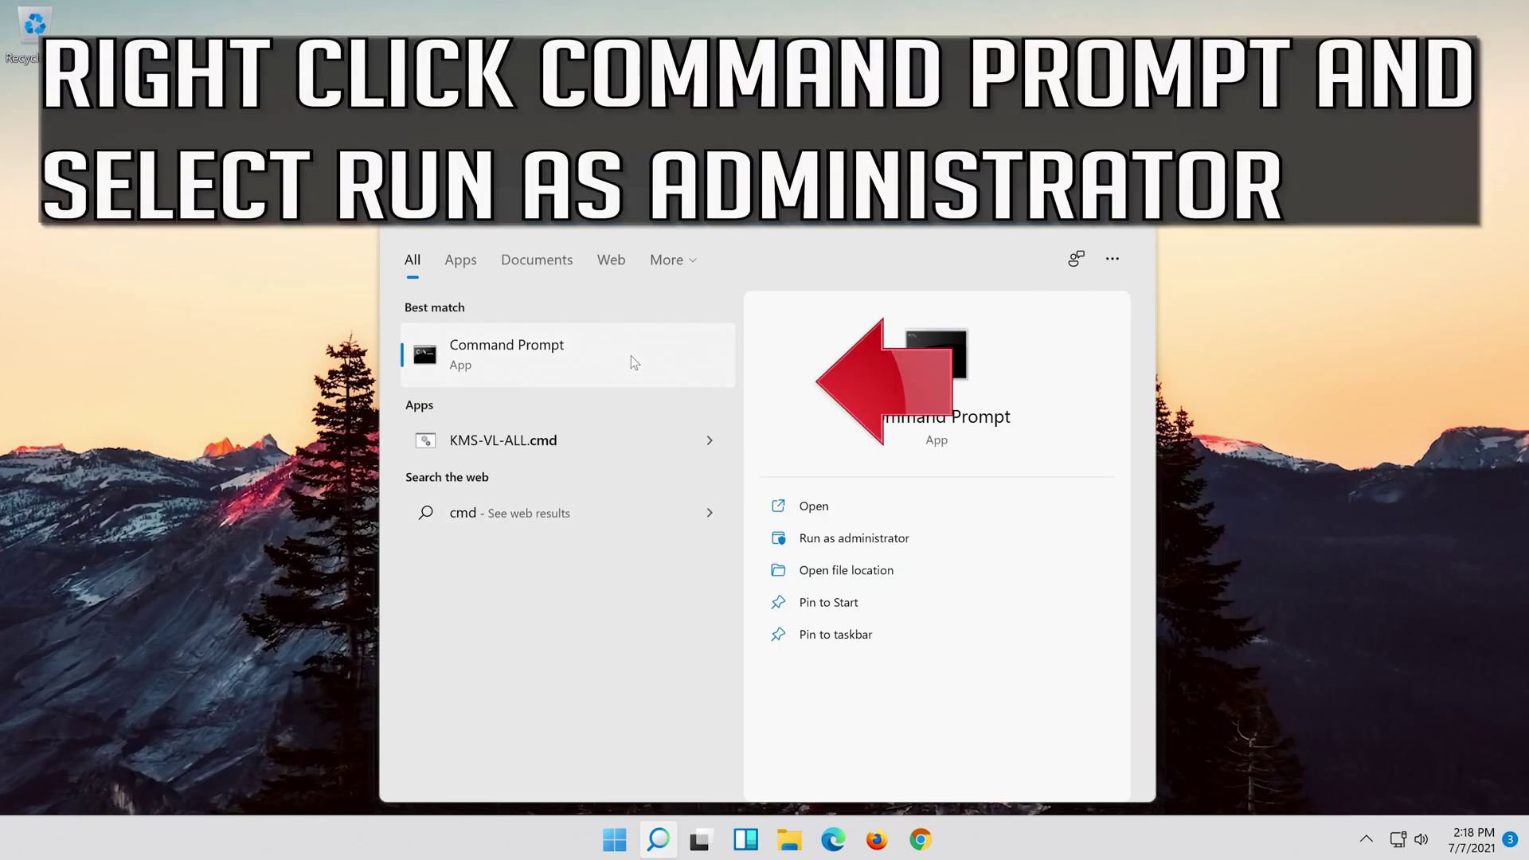
right_click(631, 356)
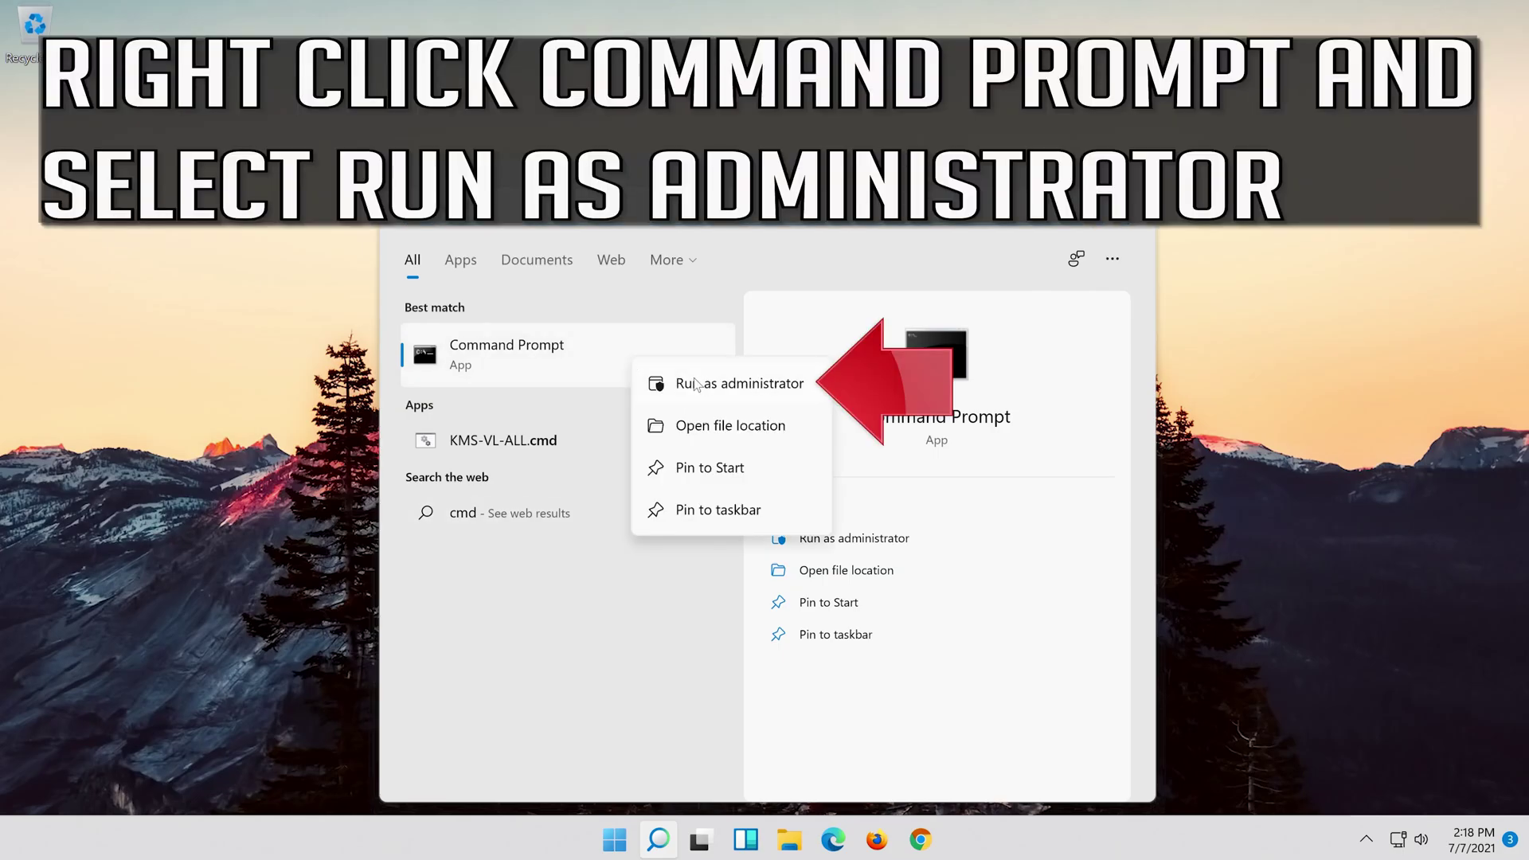
click(758, 387)
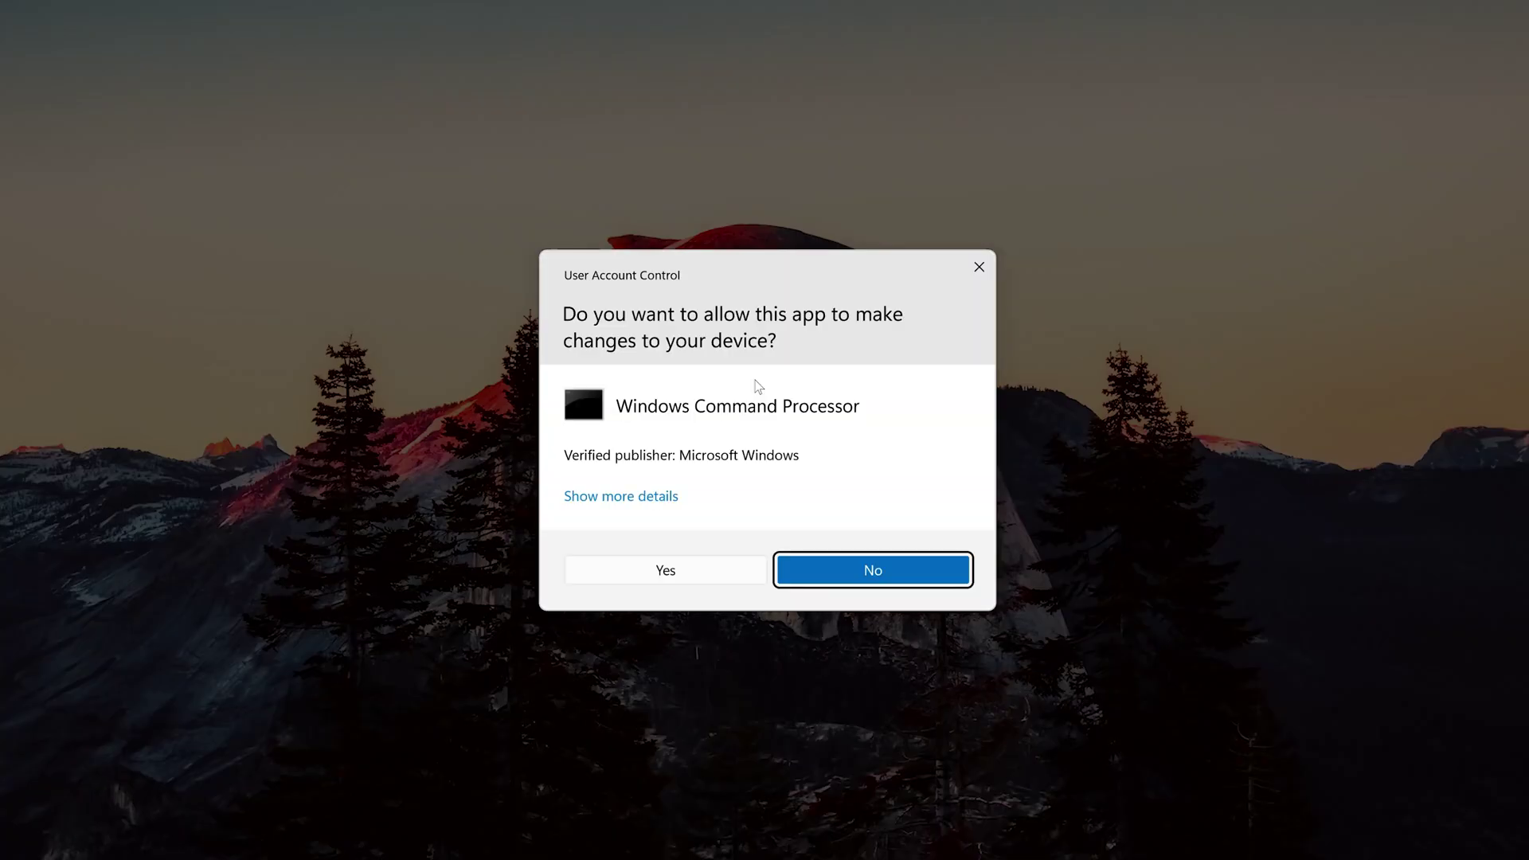
click(682, 569)
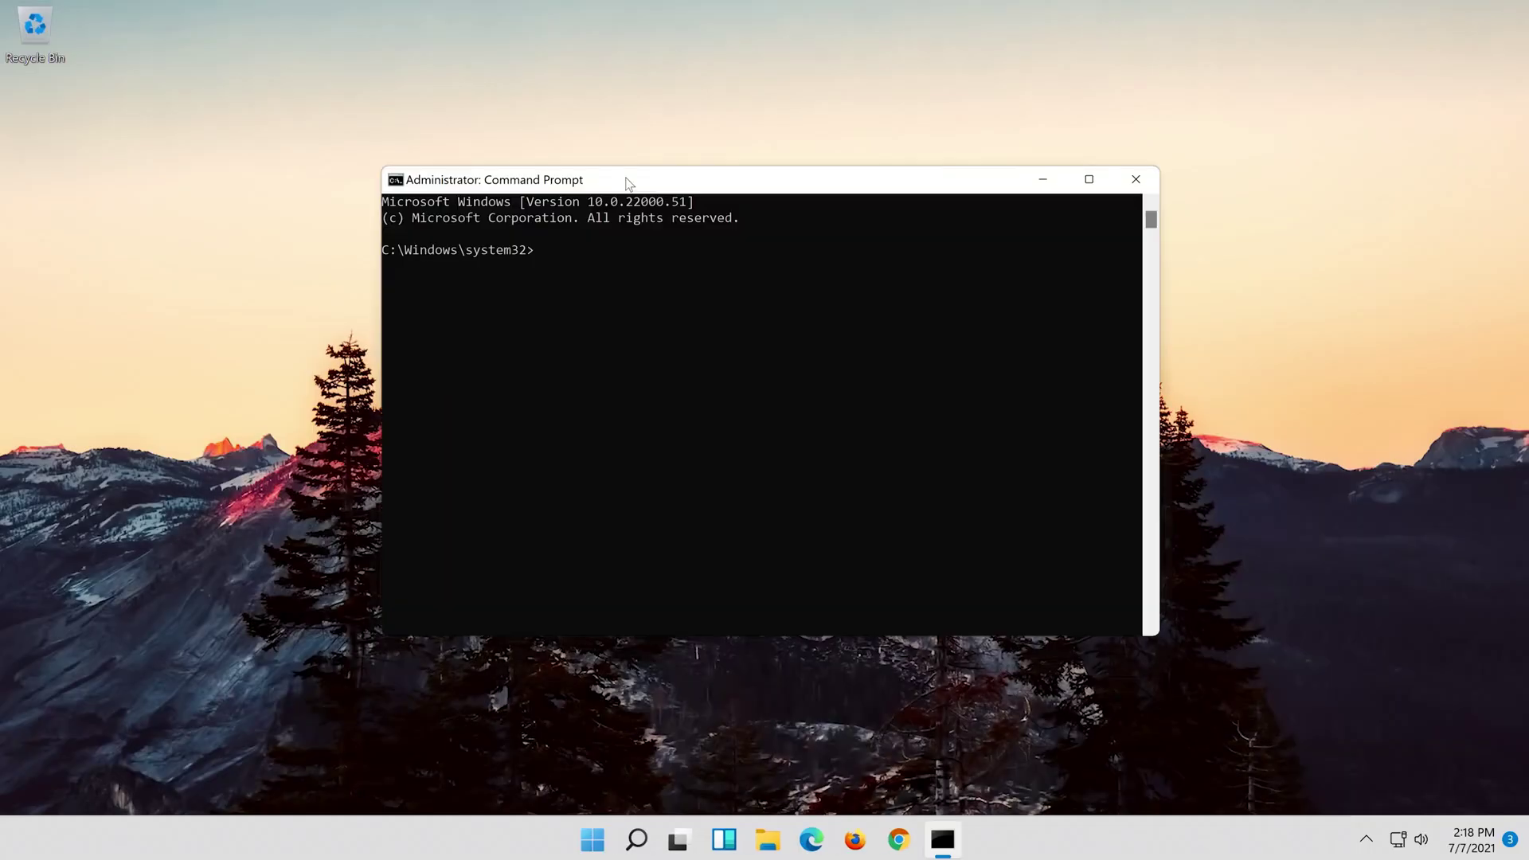
Run 'netsh int ip reset c:\resetlog.txt' and then 'netsh winsock reset'
text(n)
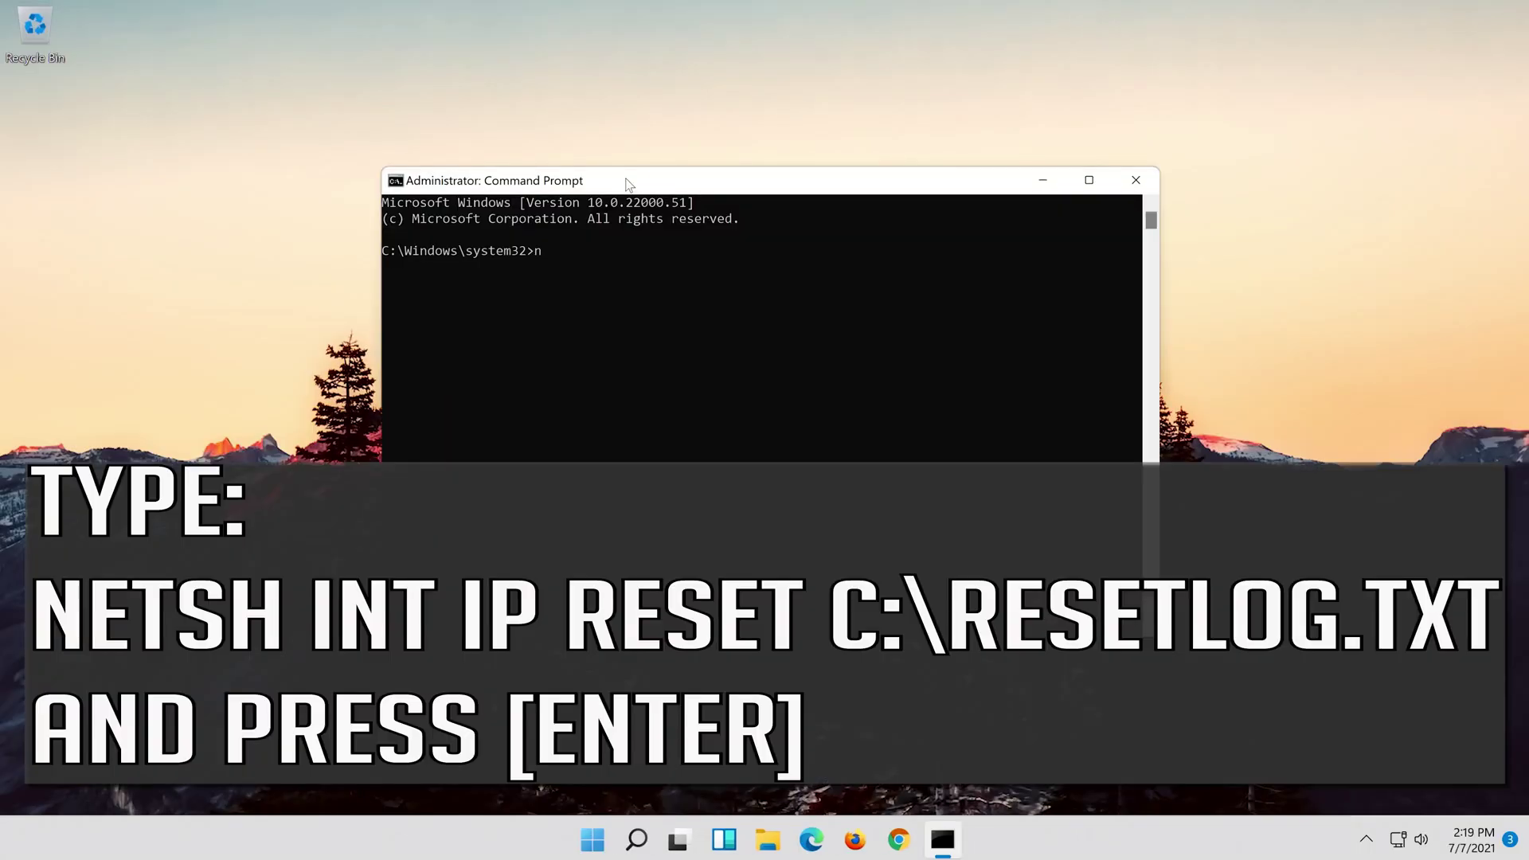
text(etsh int ip reset c:\resetlog)
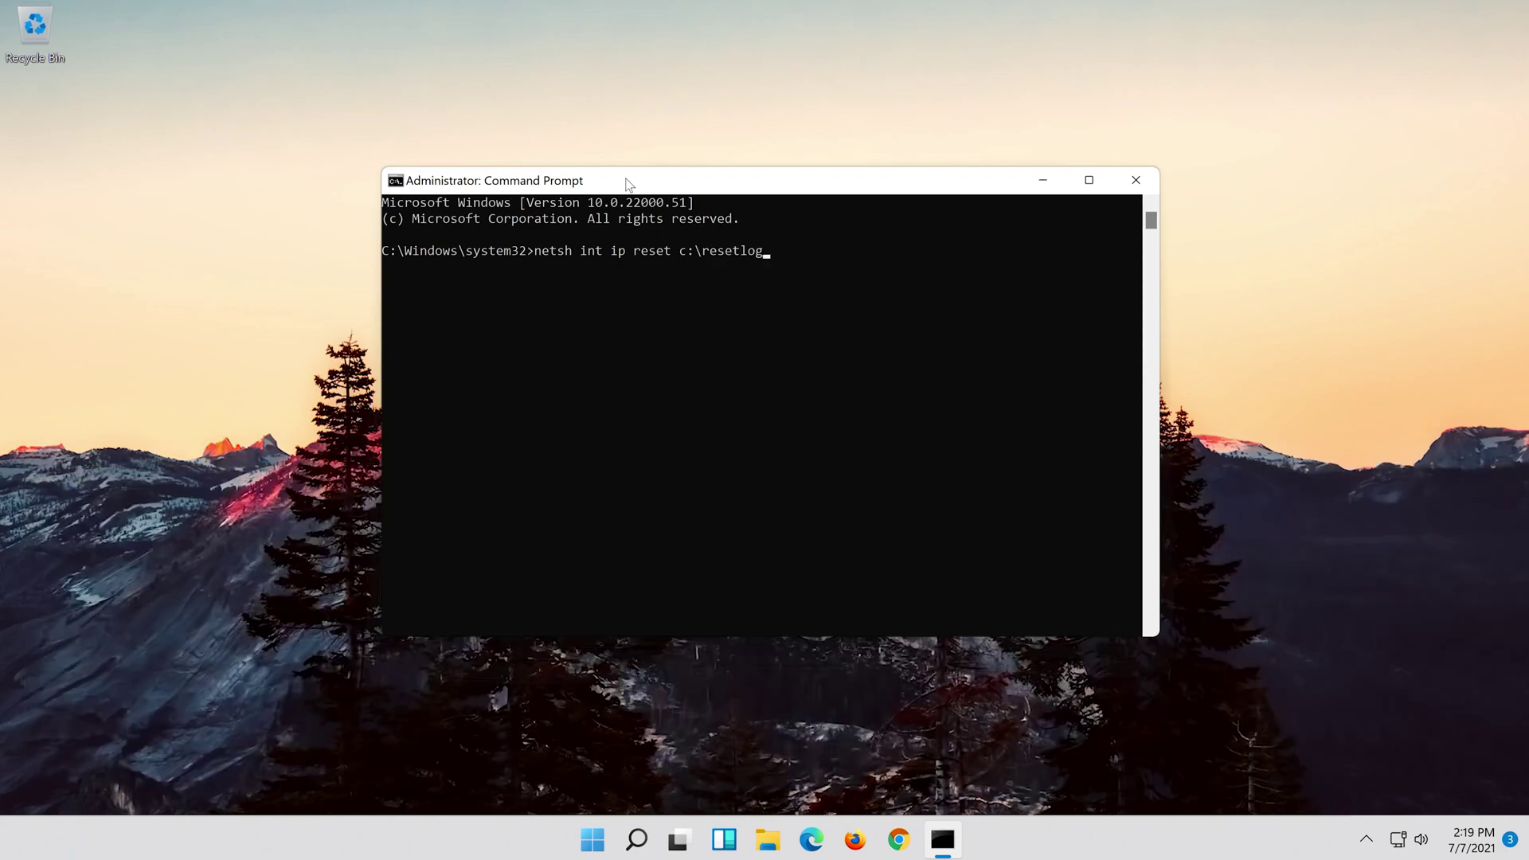
text(.txt)
key(Return)
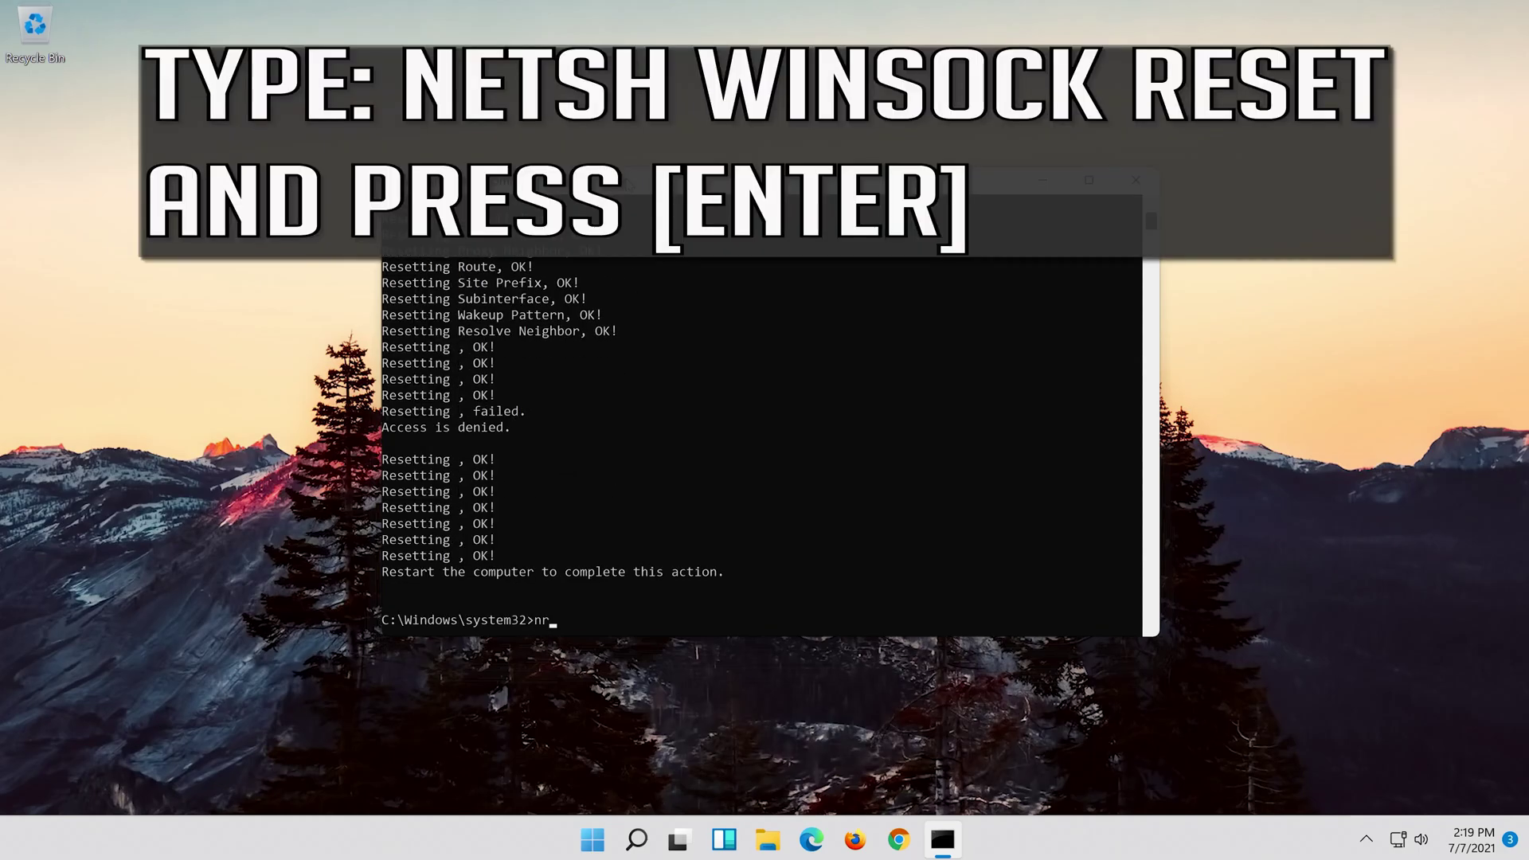
text(netsh winsock rese)
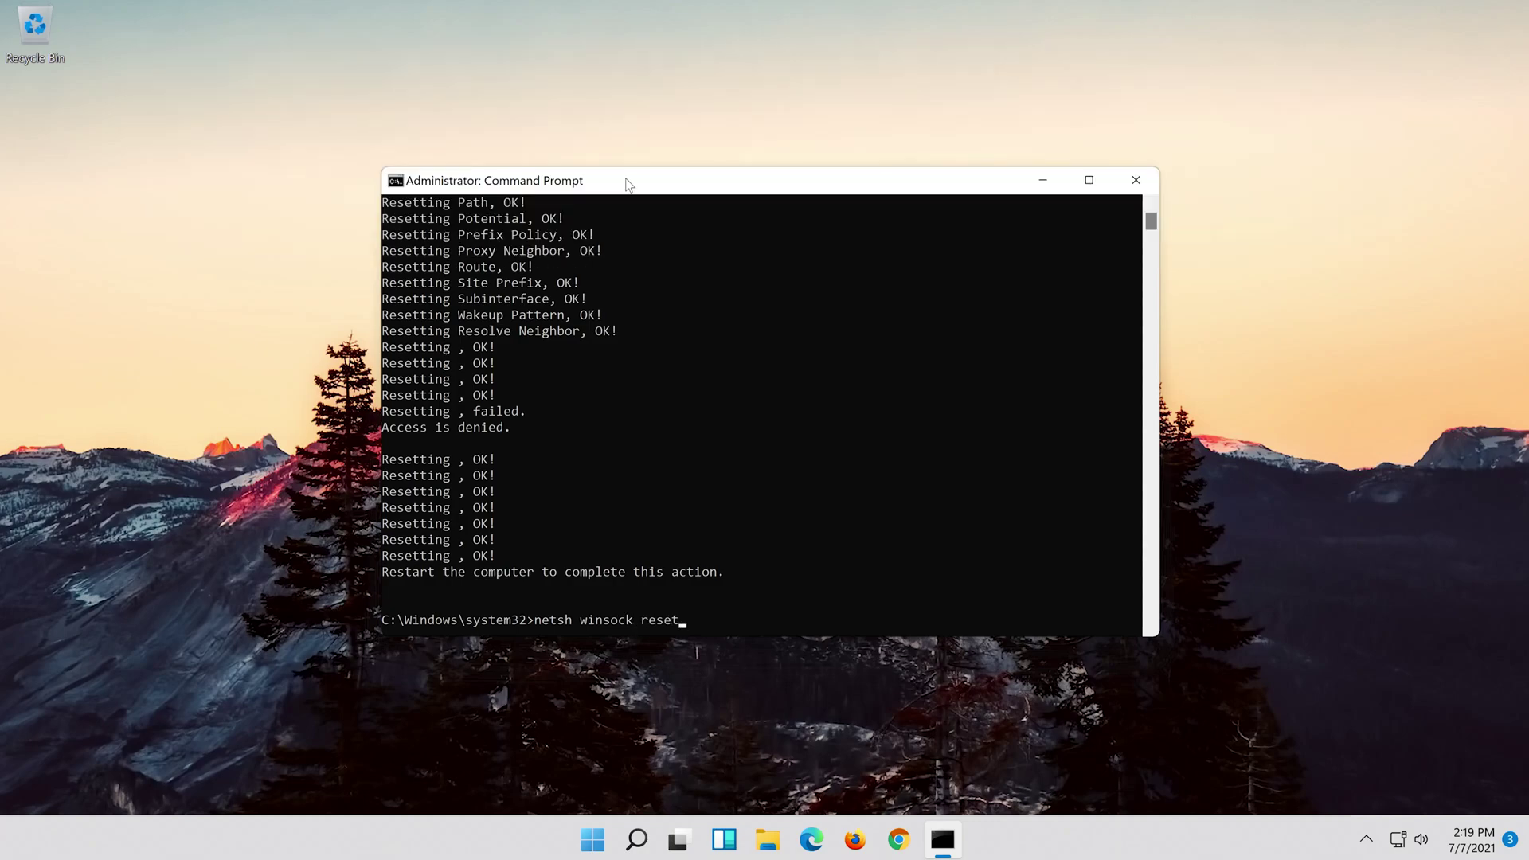
text(t)
key(Return)
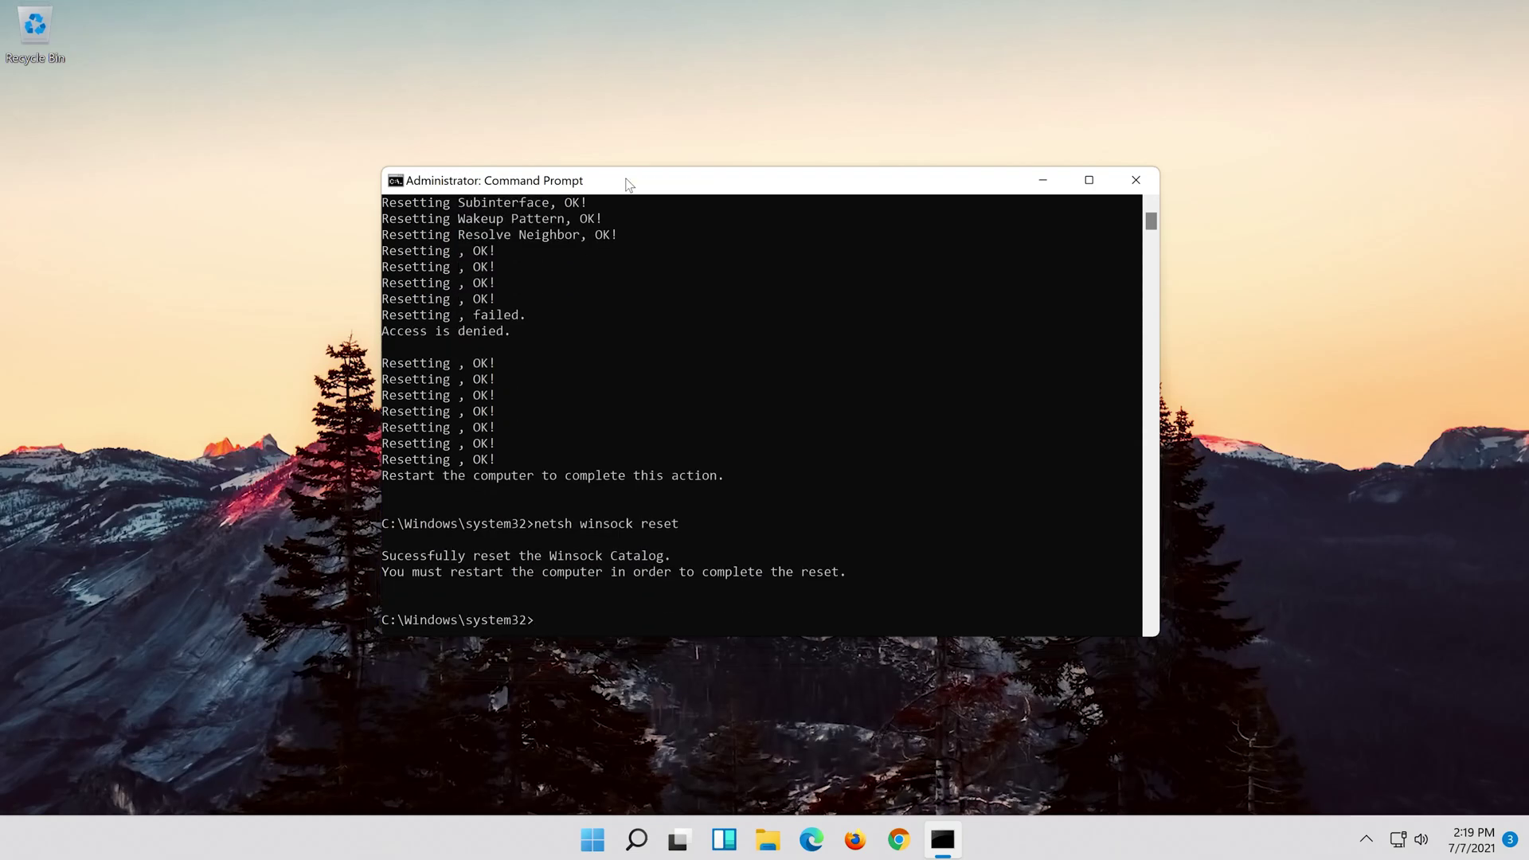
Run 'ipconfig /flushdns' to clear the DNS cache, then exit Command Prompt
text(ipconfig )
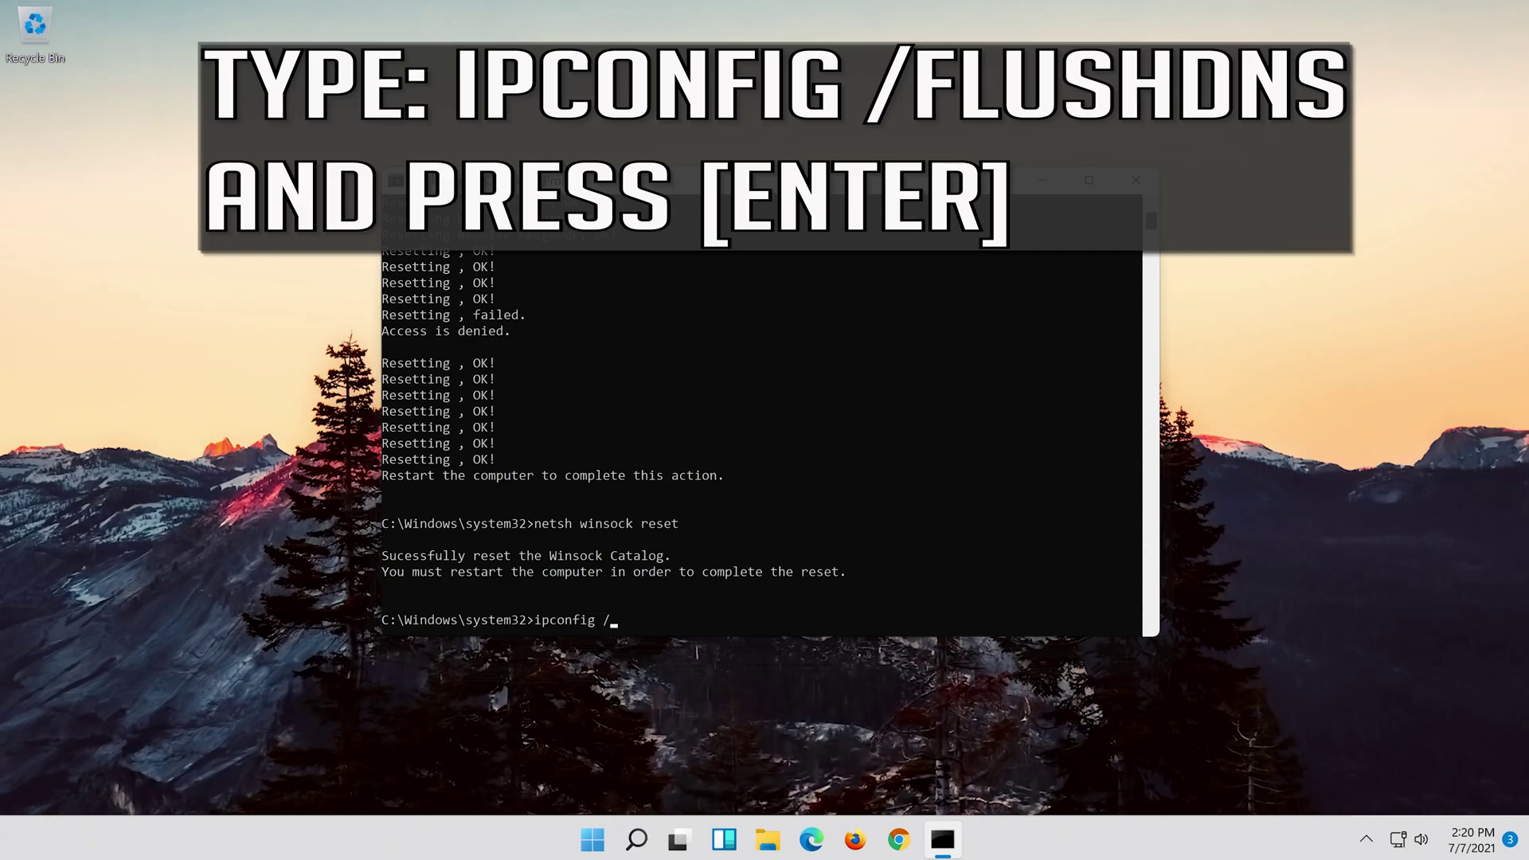
text(/flushdns)
key(Return)
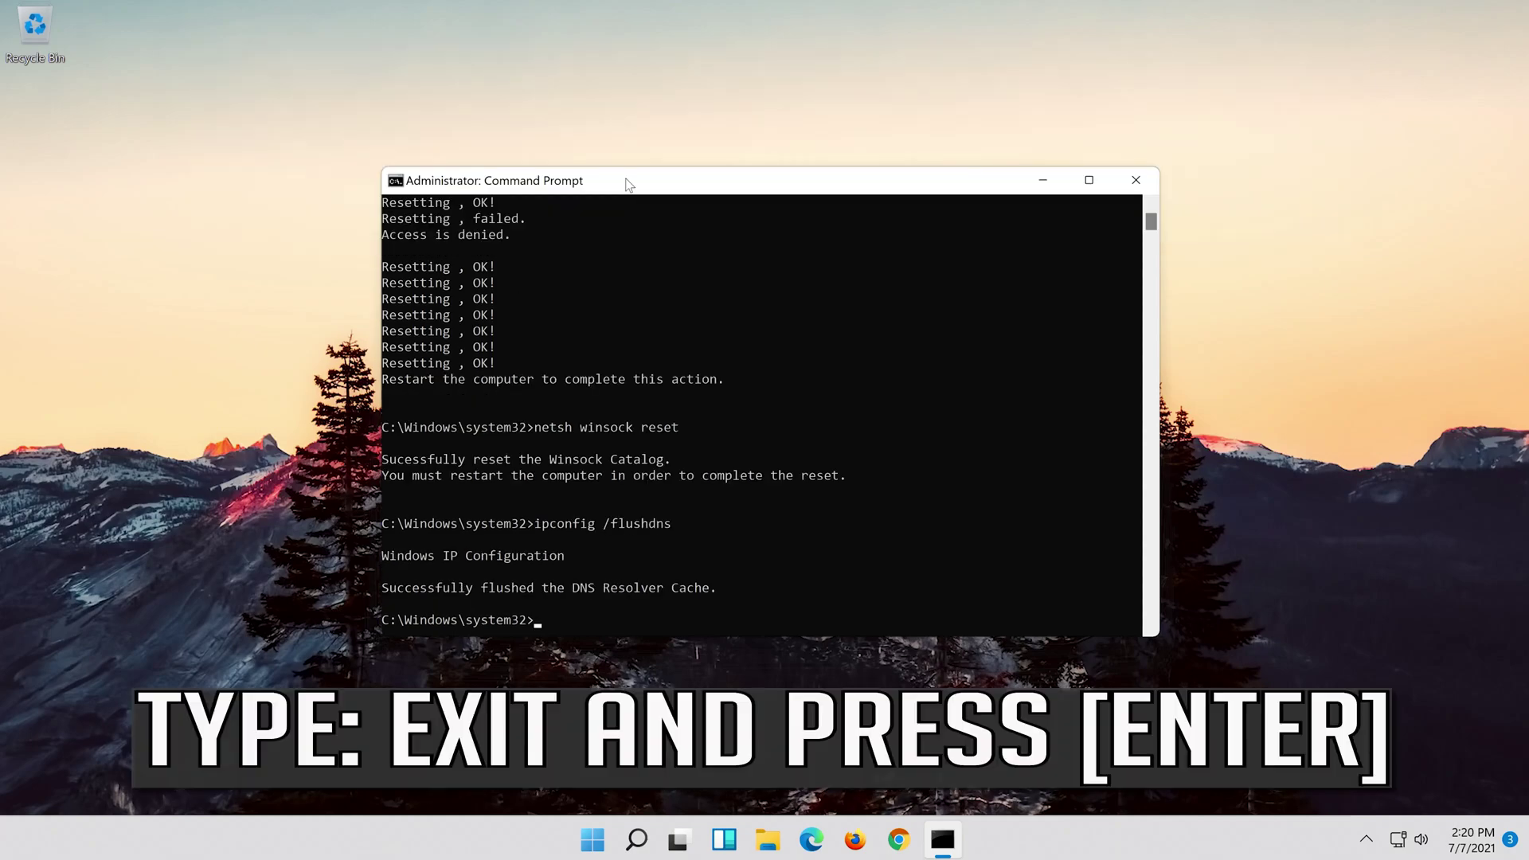
text(exit)
key(Return)
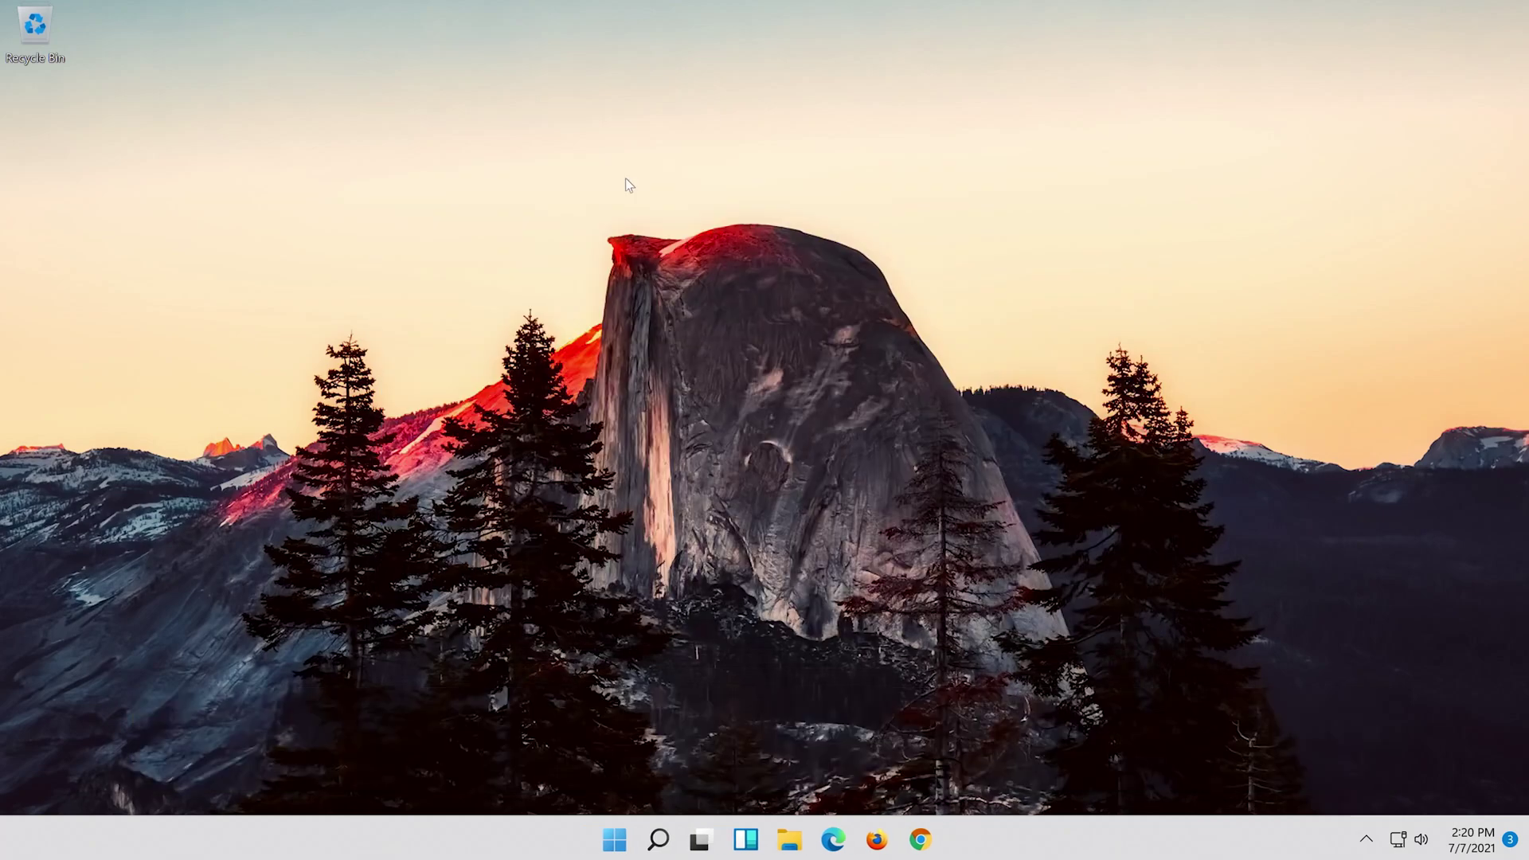
Restart the PC from the Start menu's power options
click(626, 850)
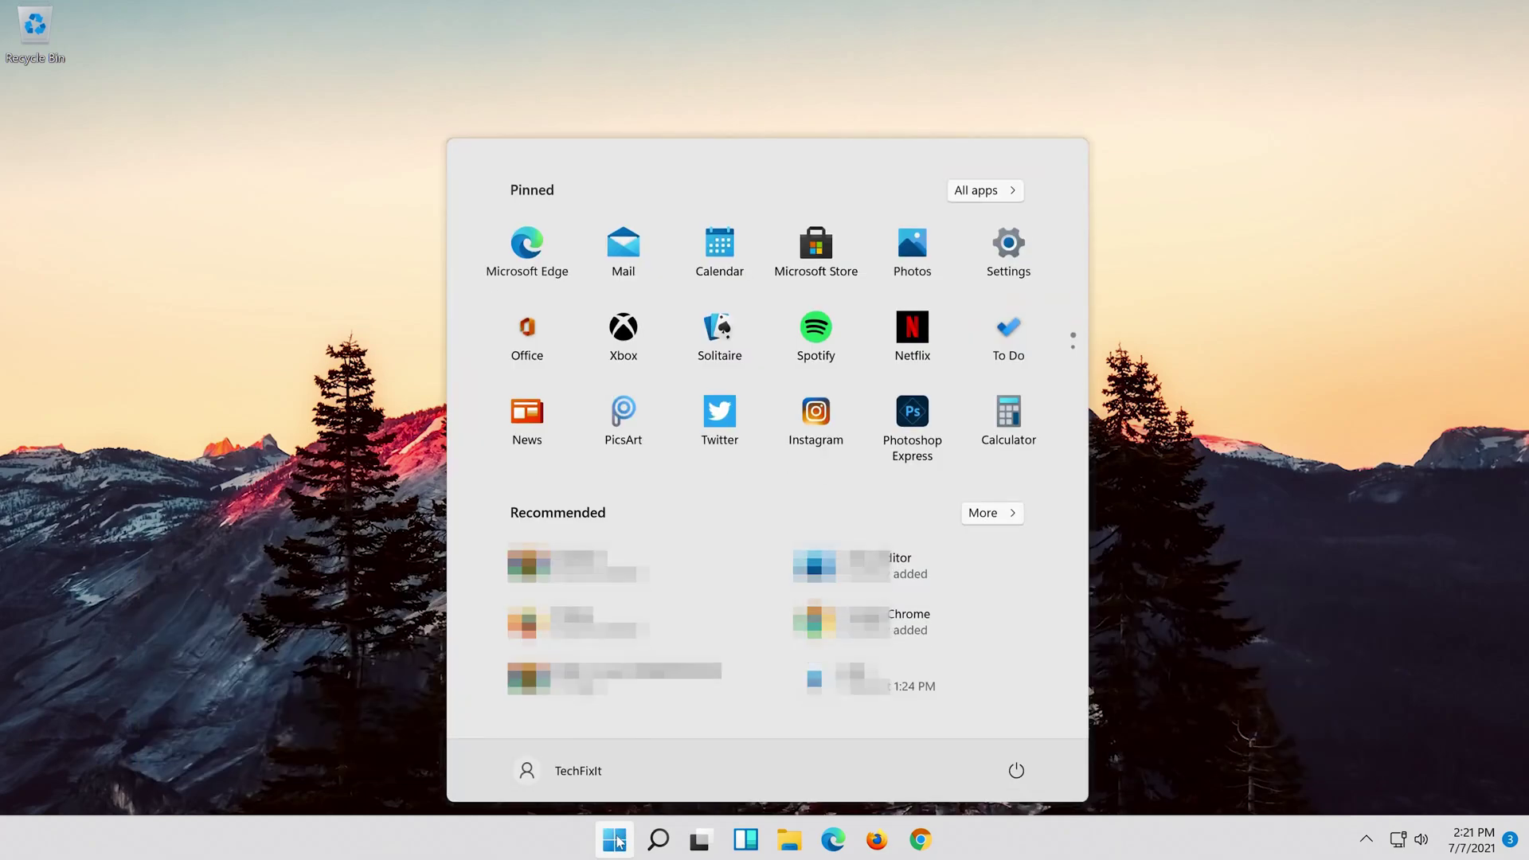
click(1016, 771)
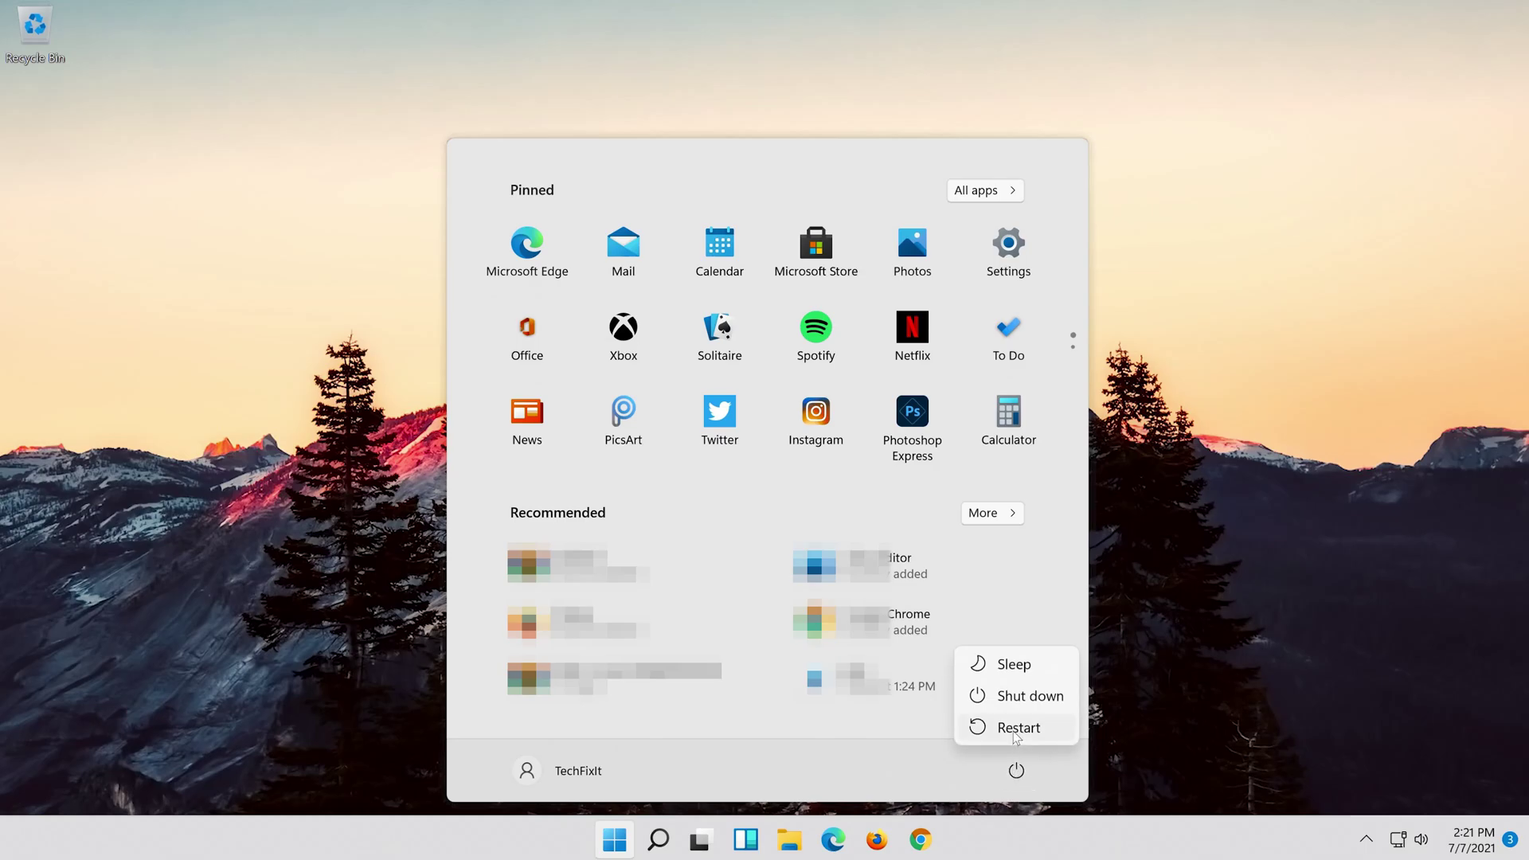
click(1018, 729)
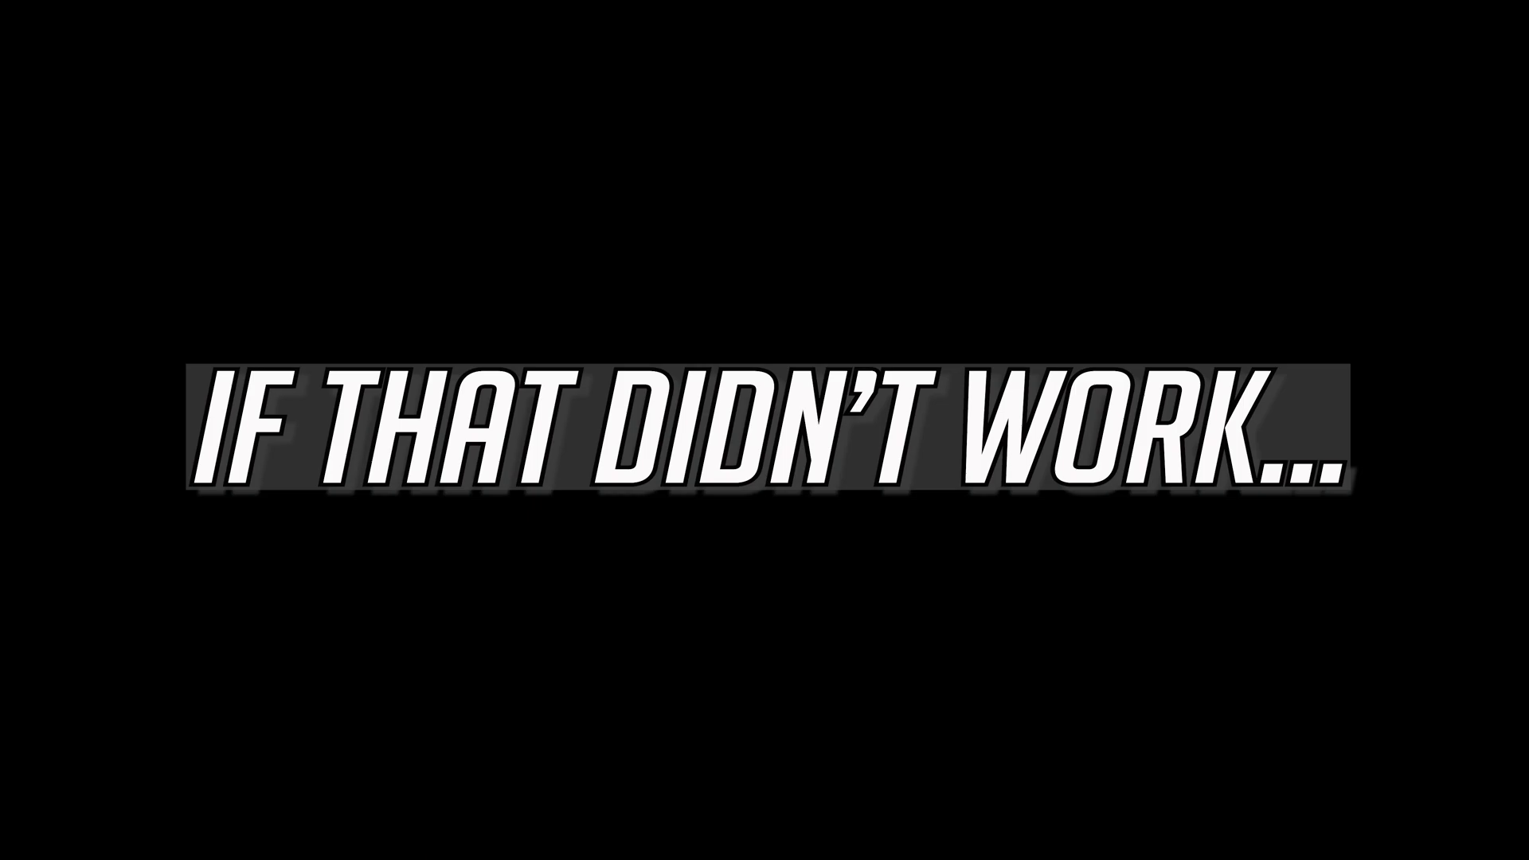
Search for 'device manager' and open Device Manager from the results
click(651, 851)
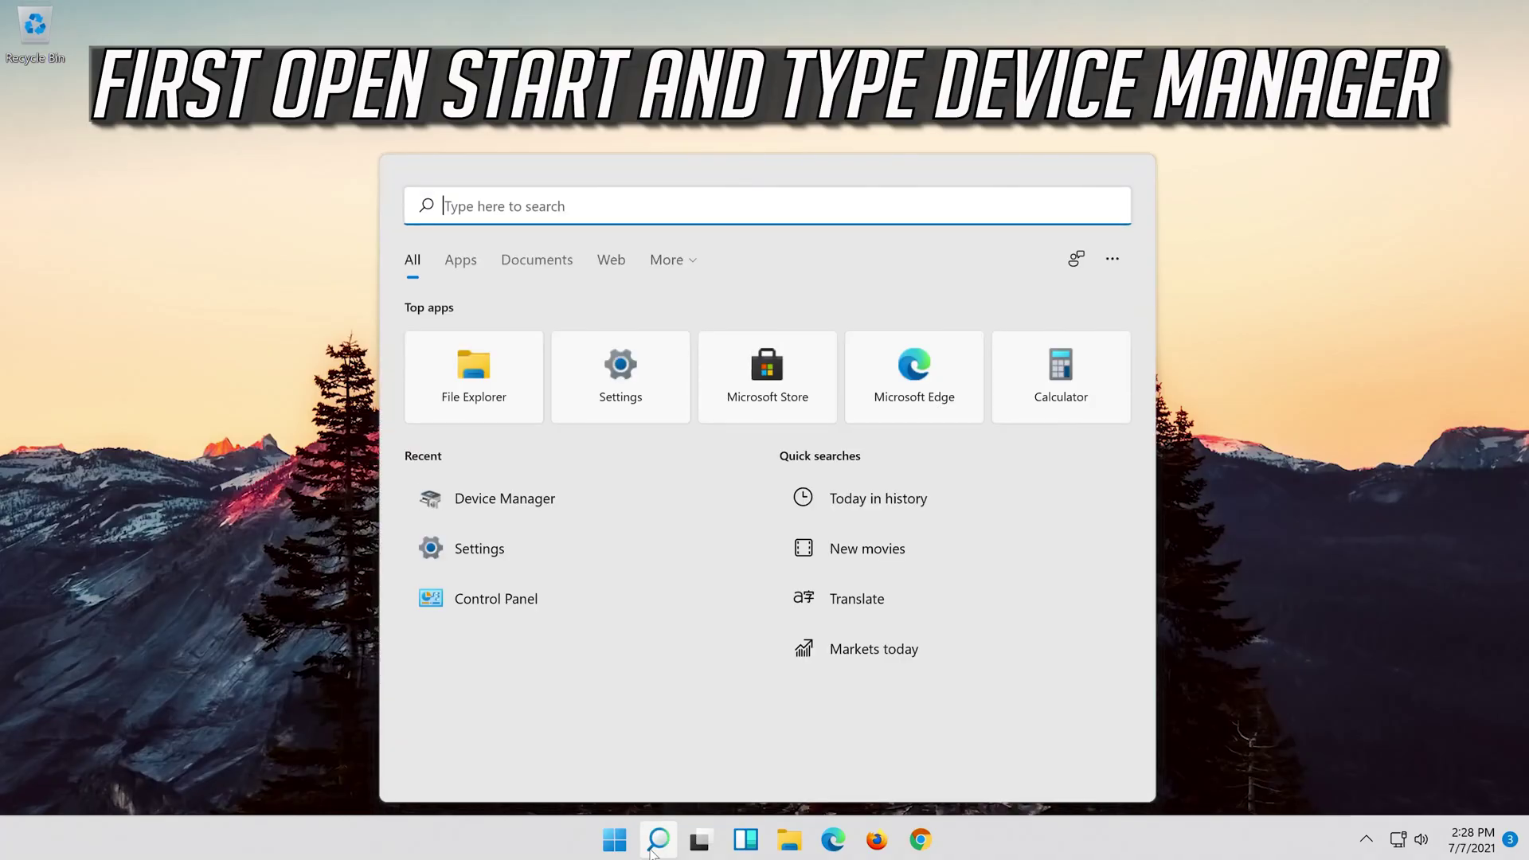
text(device manager)
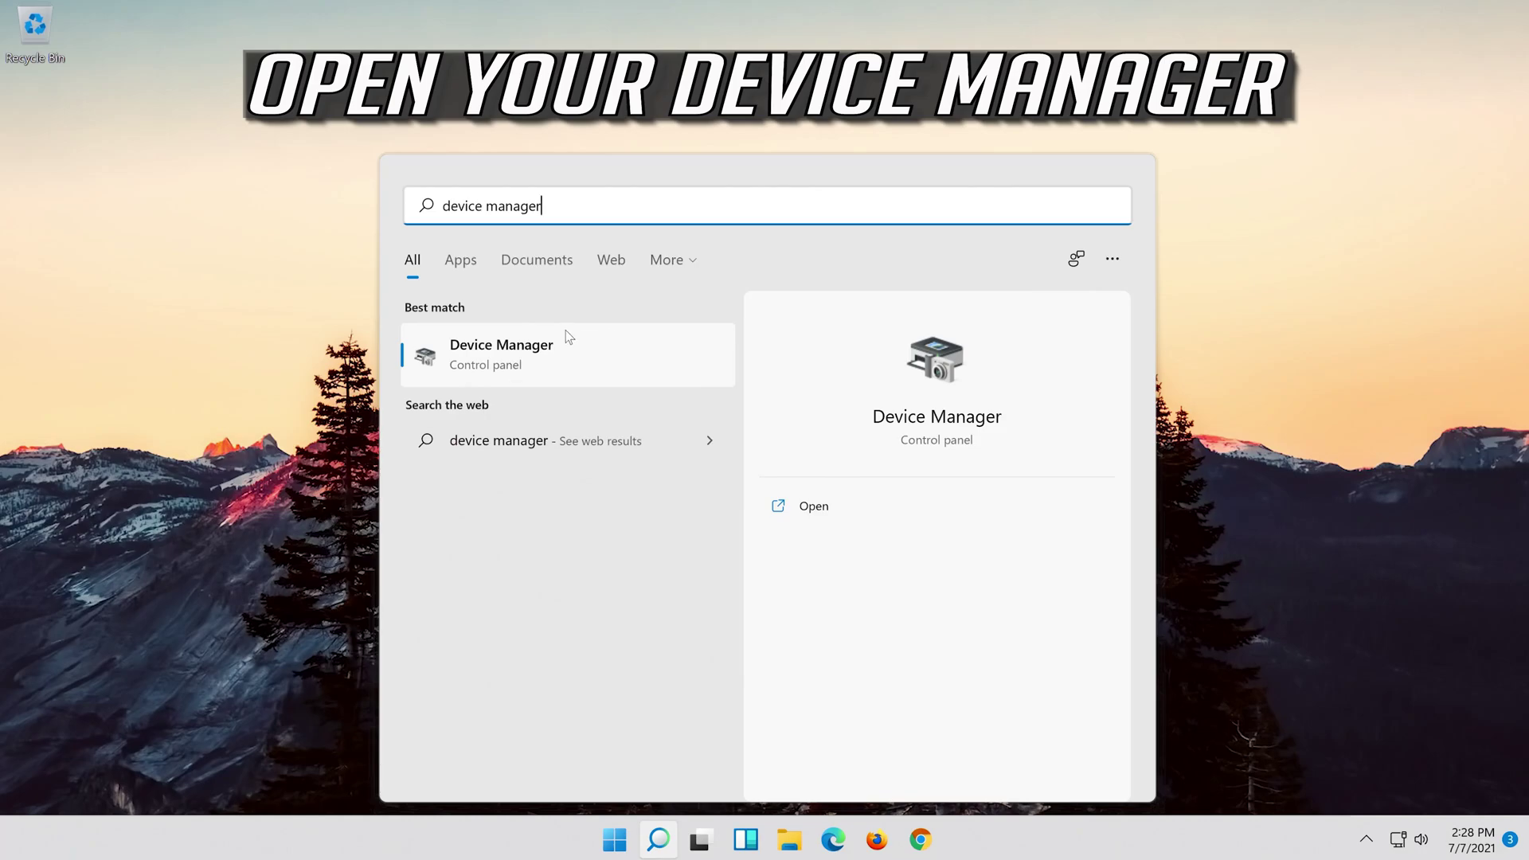
click(538, 362)
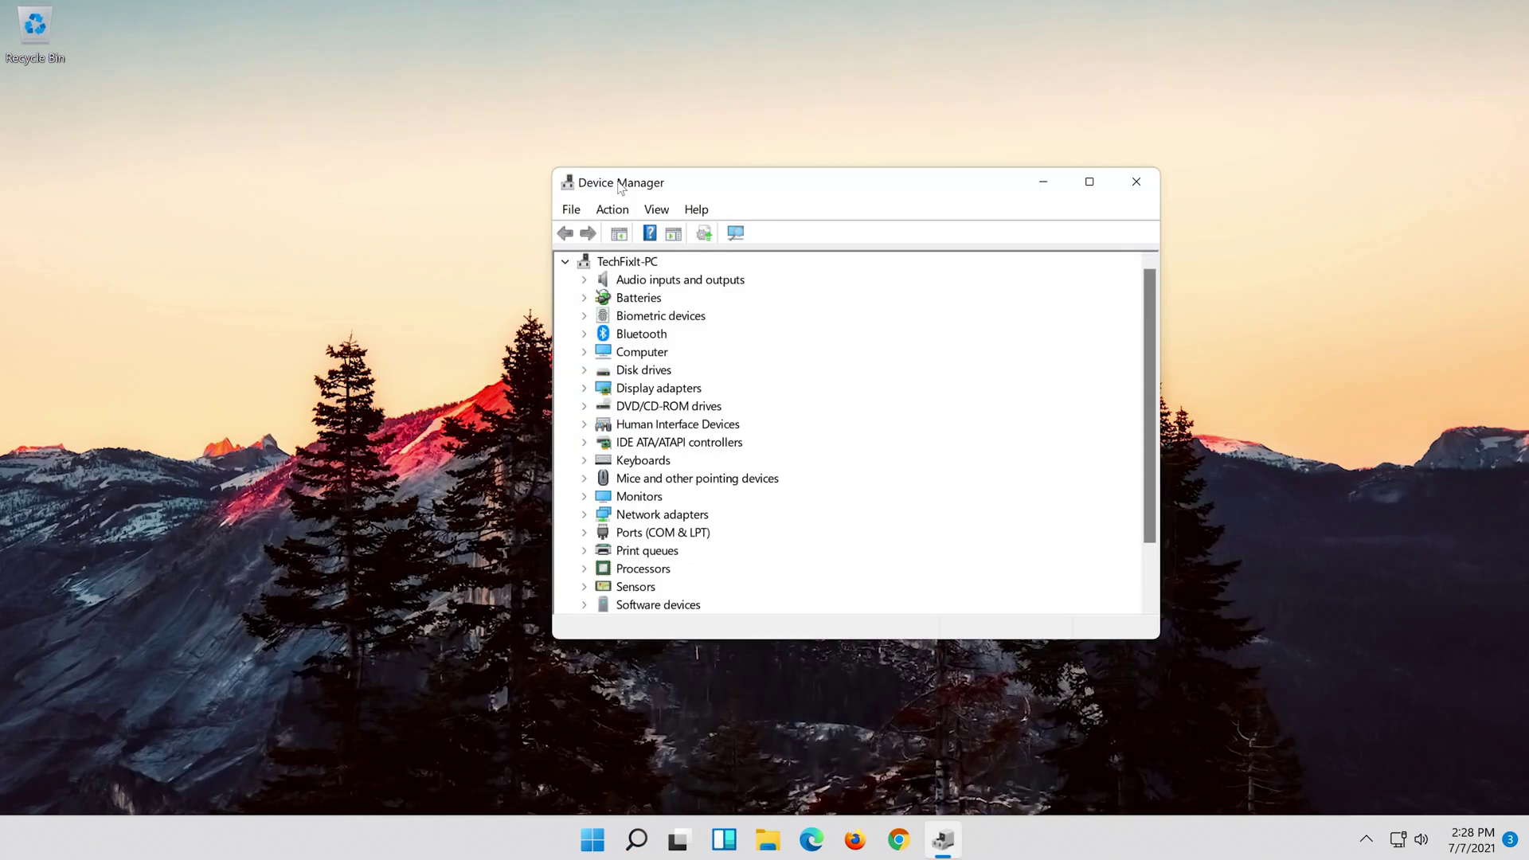
Under Network adapters, open Properties for Intel(R) 82574L Gigabit Network Connection
click(586, 515)
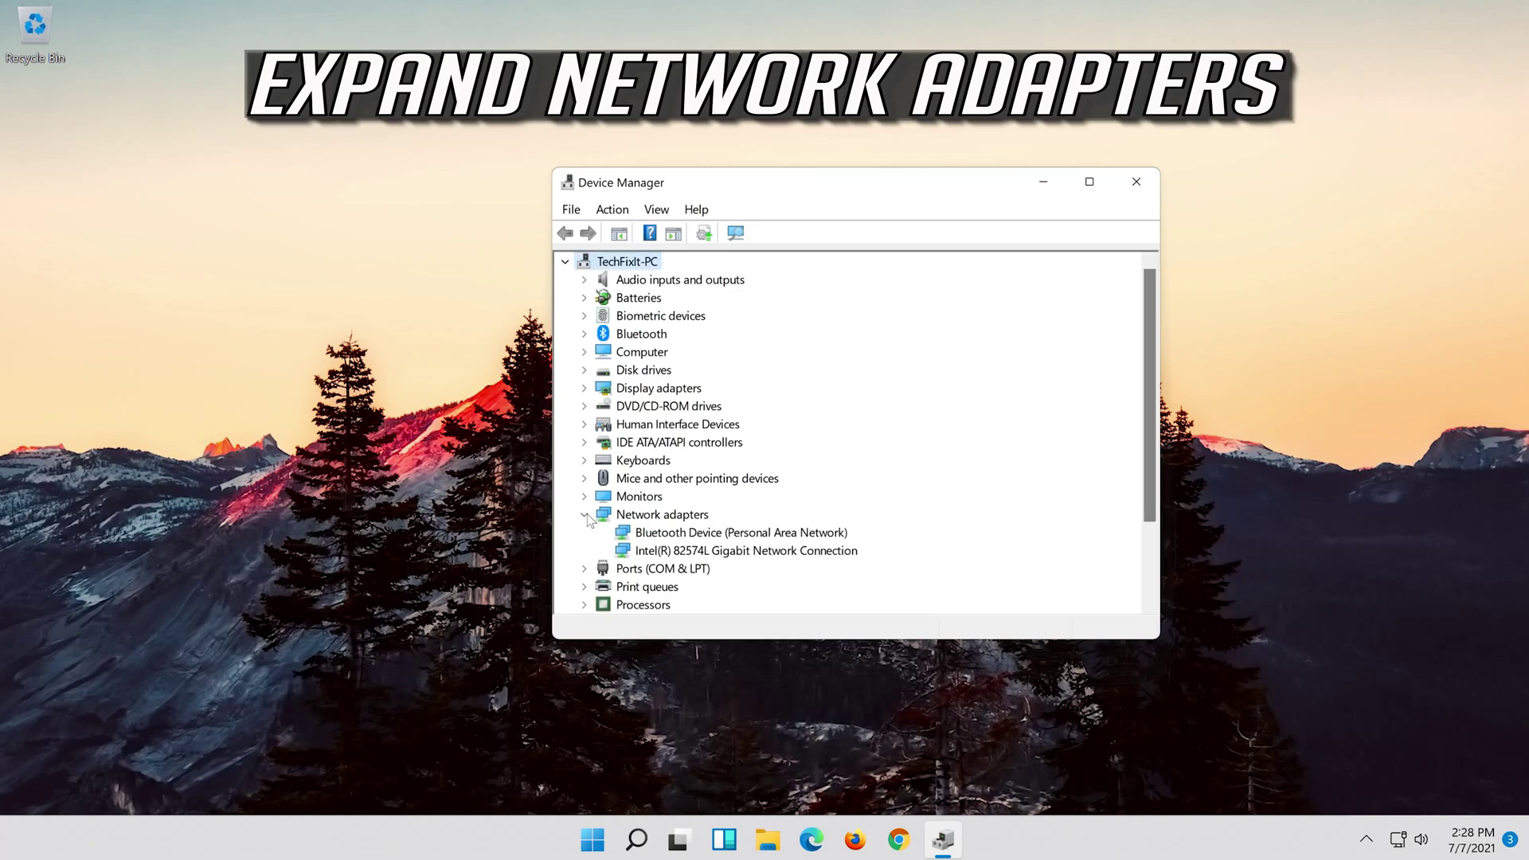
click(681, 555)
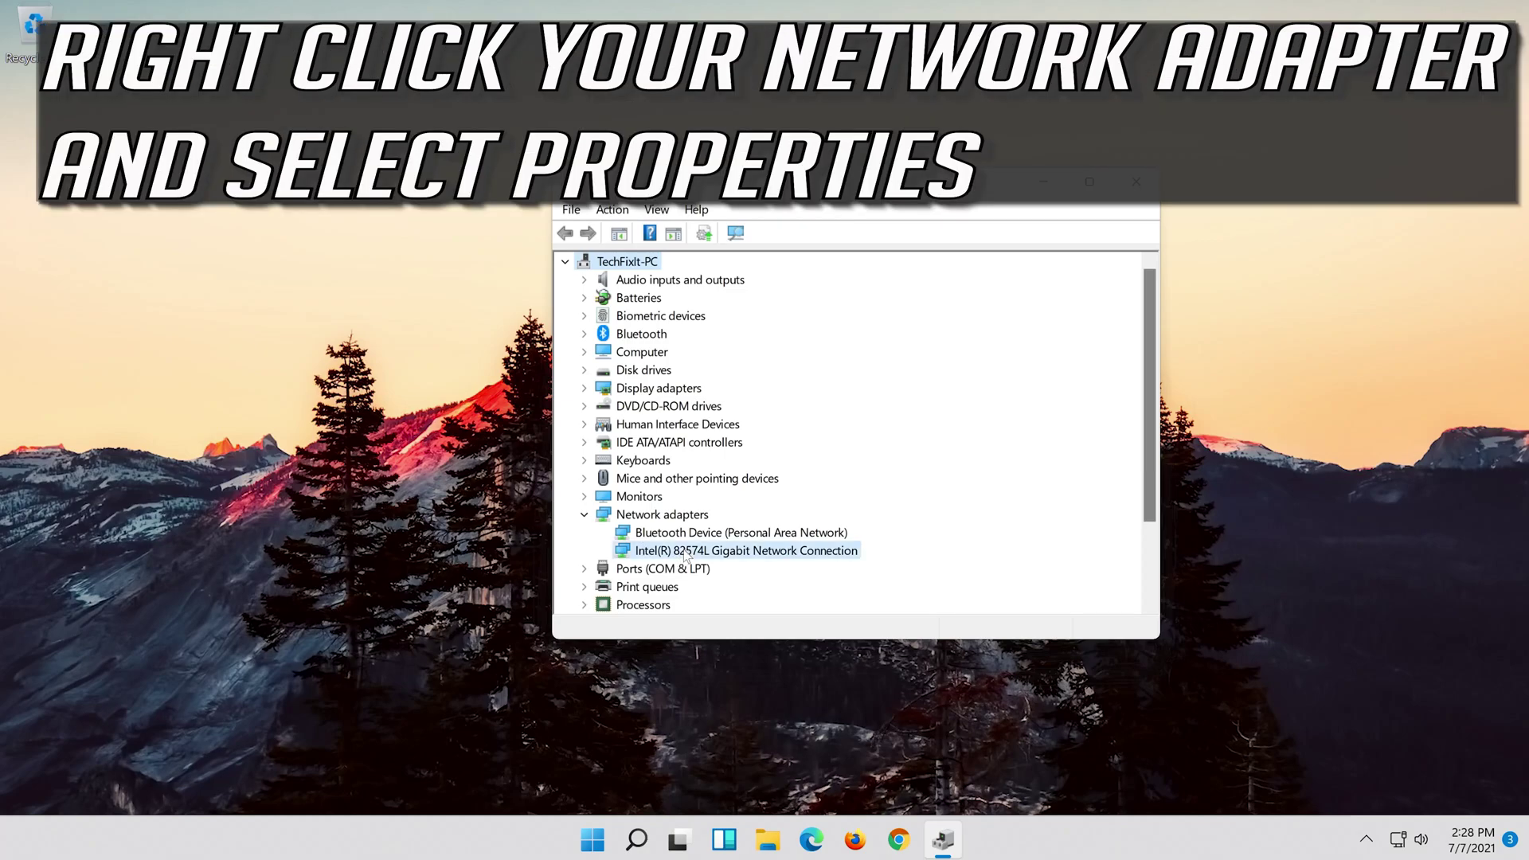
right_click(750, 556)
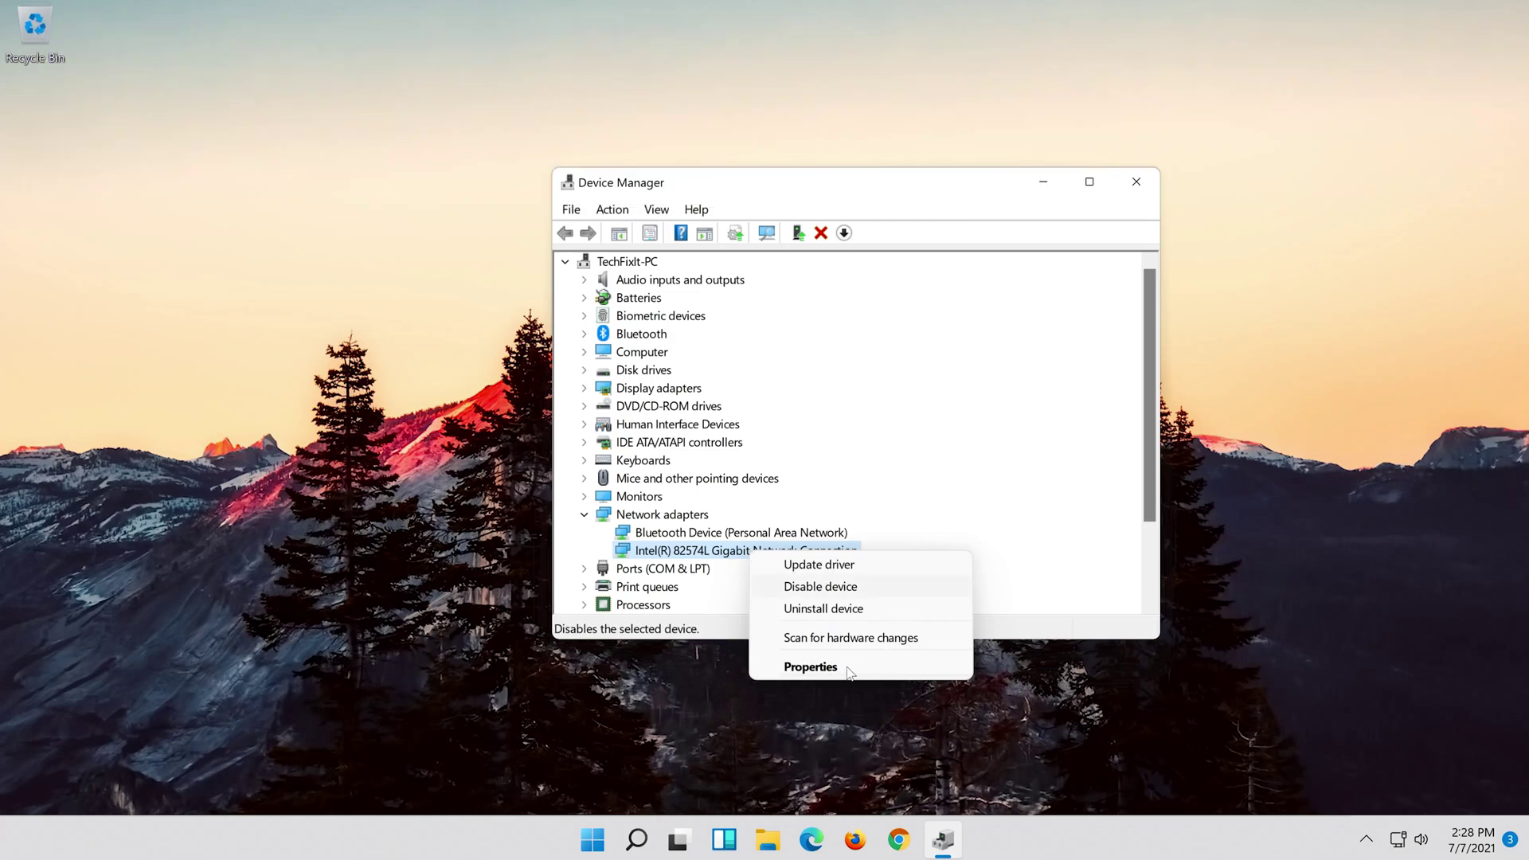
click(847, 672)
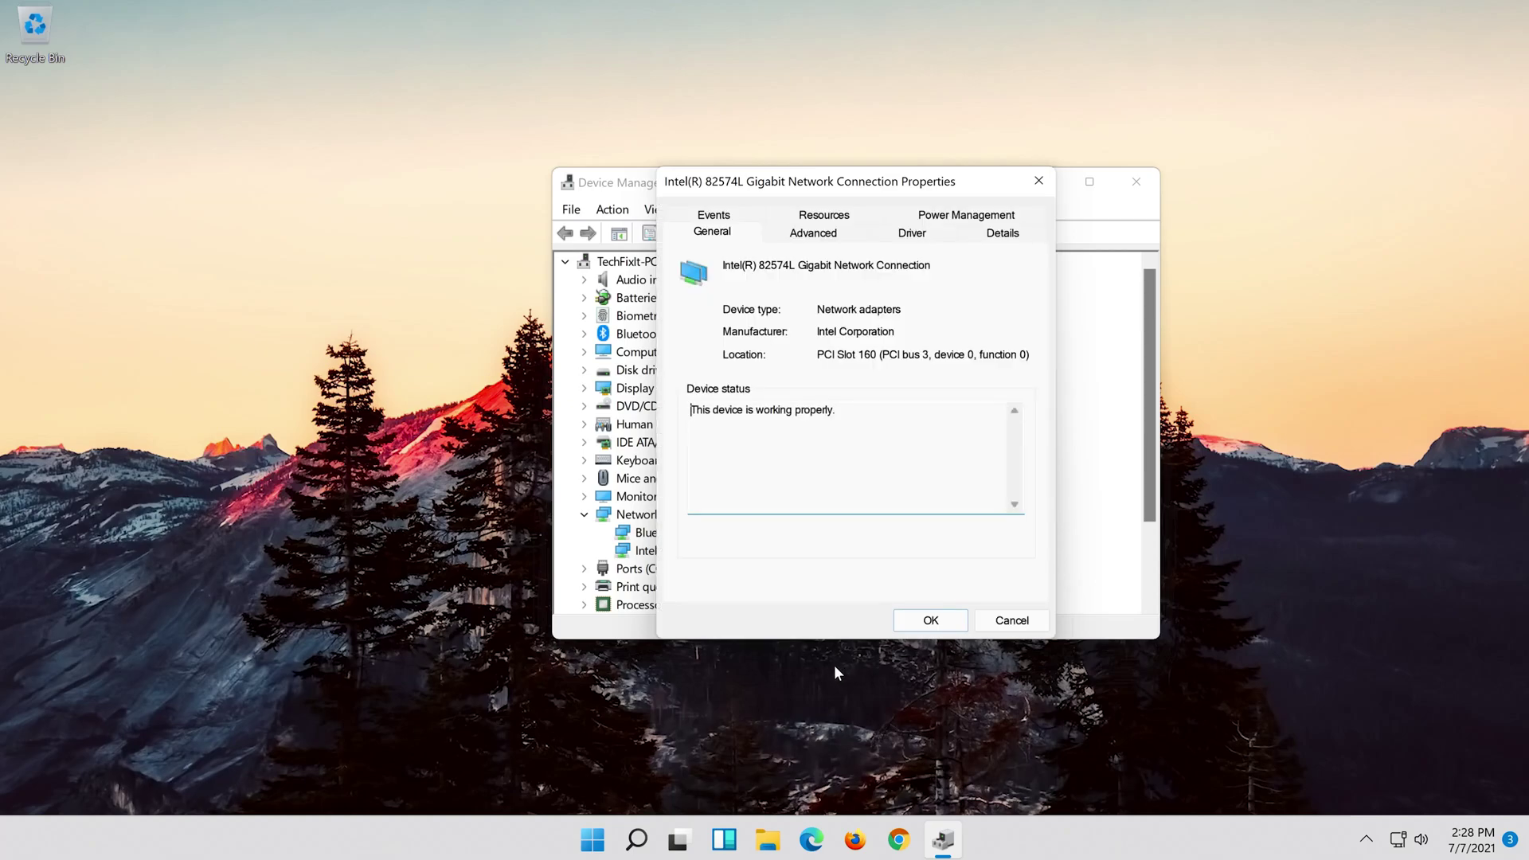
Uninstall the Intel 82574L adapter from its Driver tab and confirm
click(914, 234)
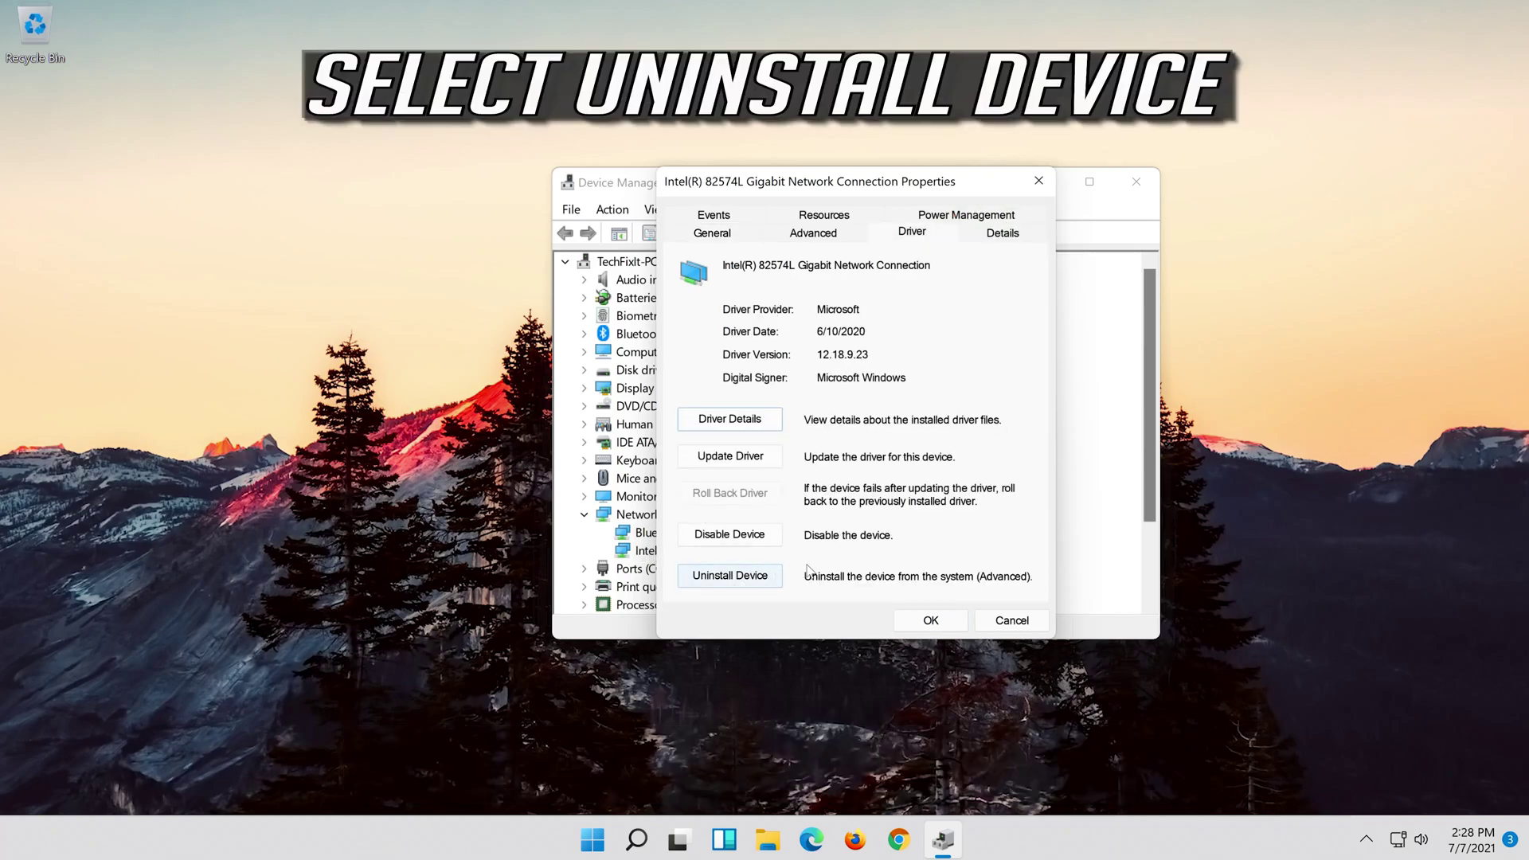
click(743, 577)
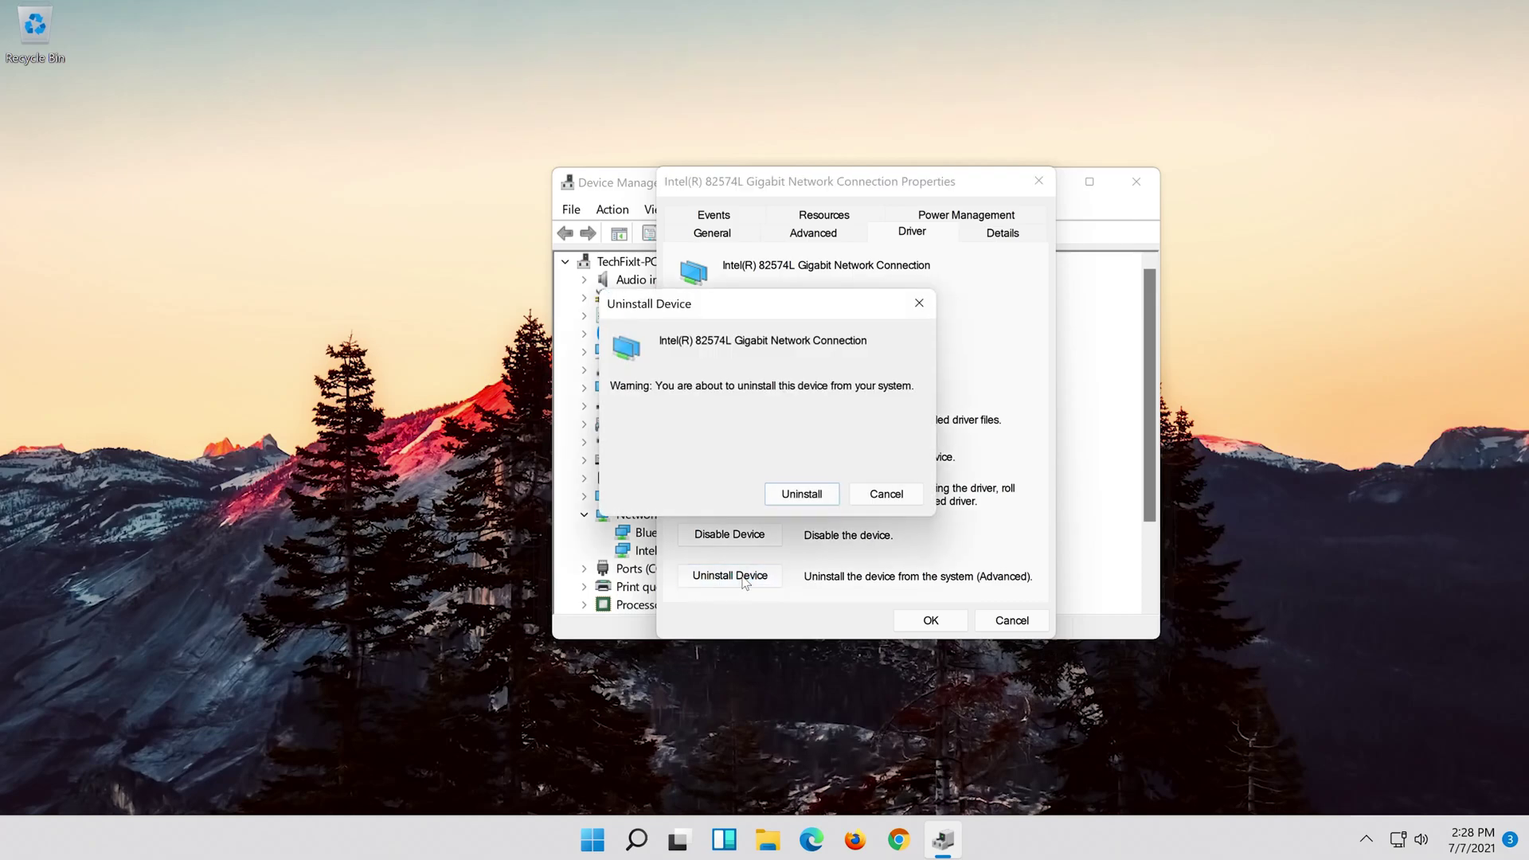
click(812, 500)
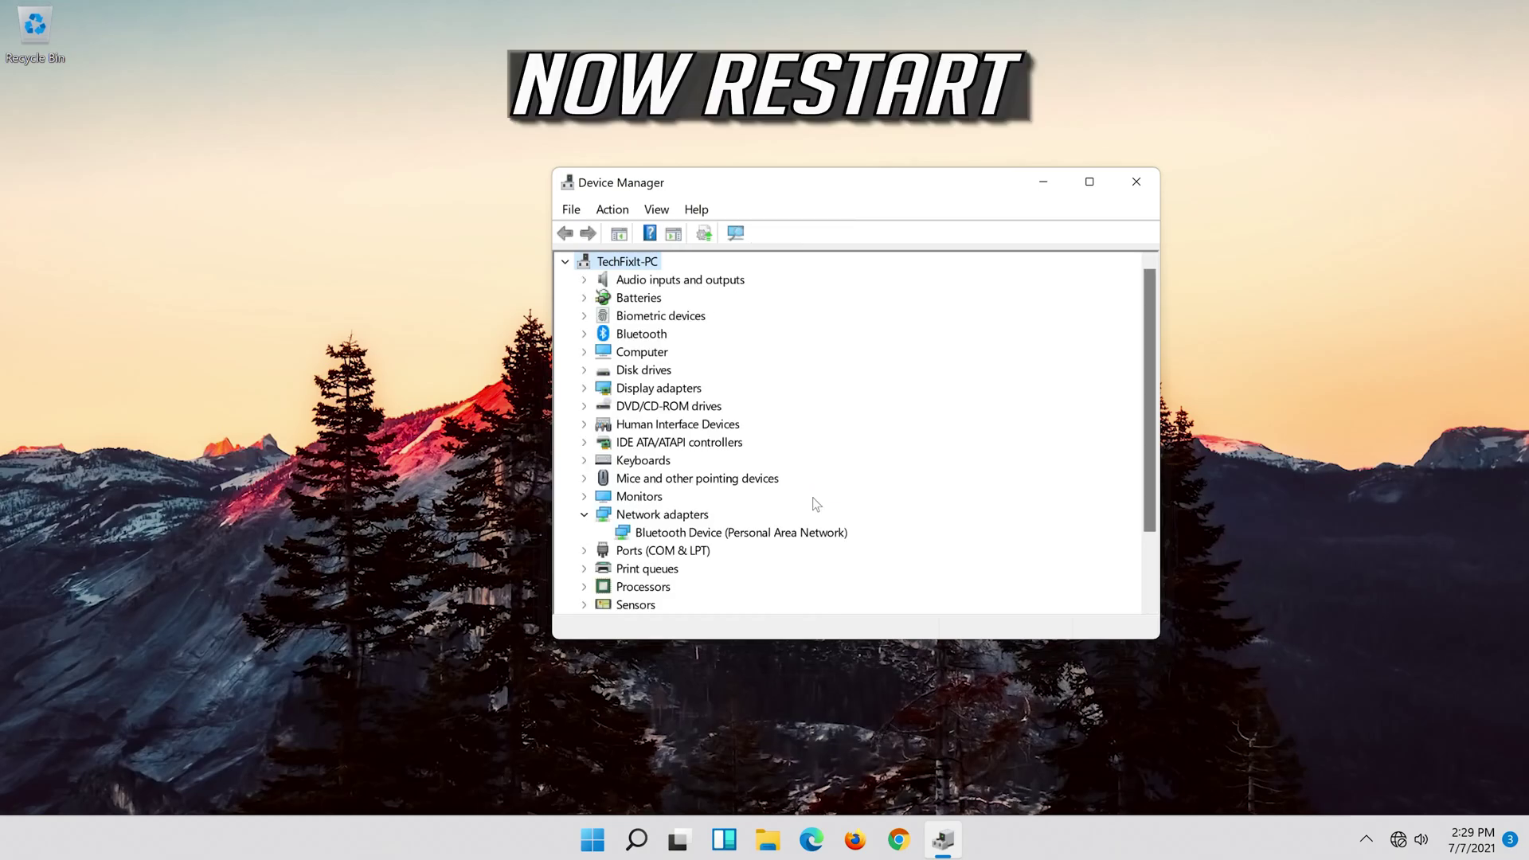
Close Device Manager and restart the PC from the Start menu
click(1137, 182)
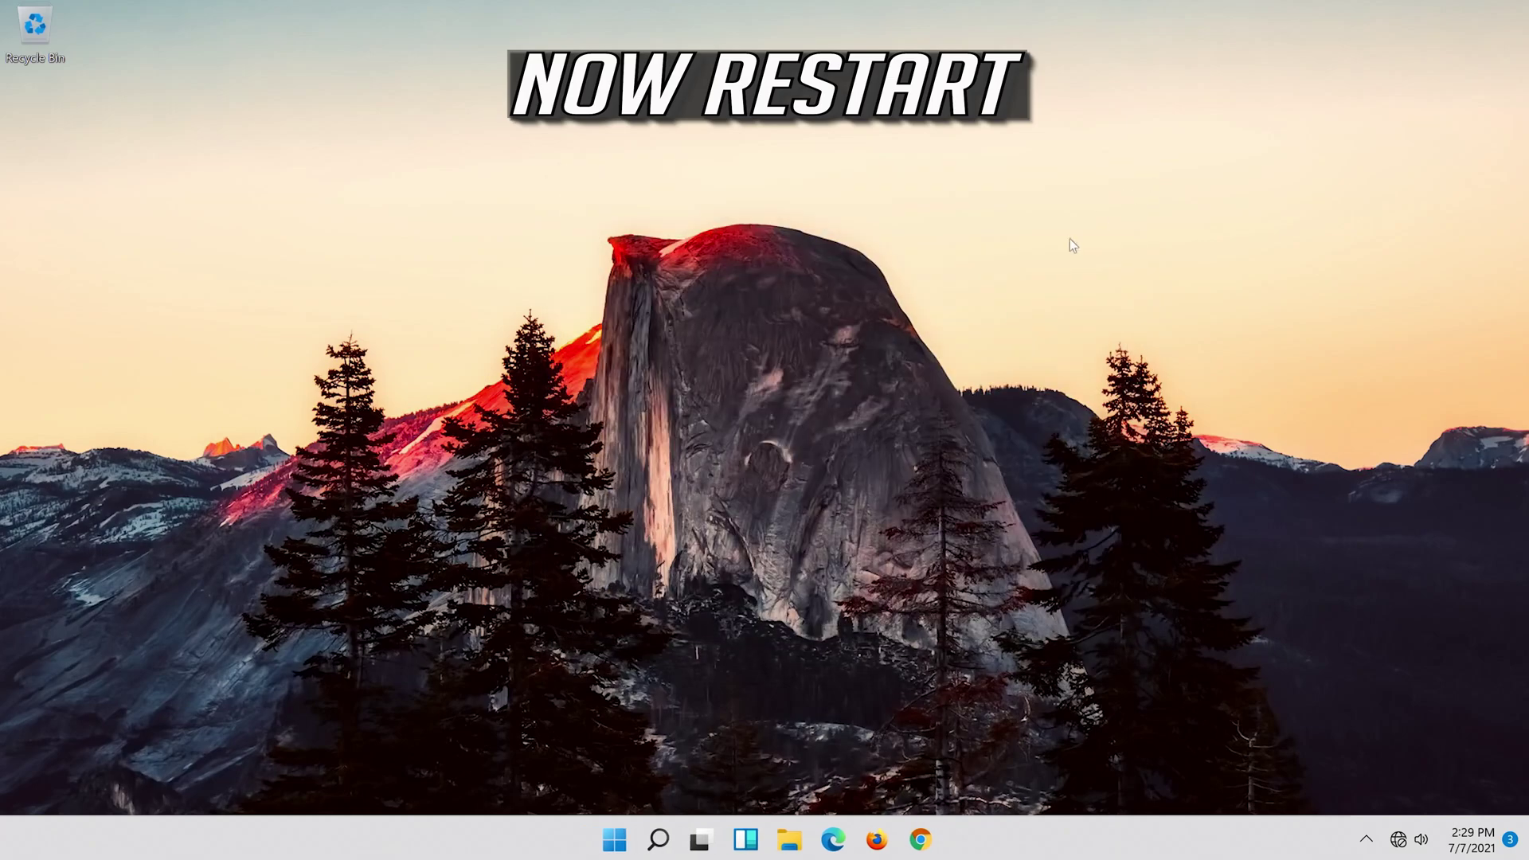
click(620, 844)
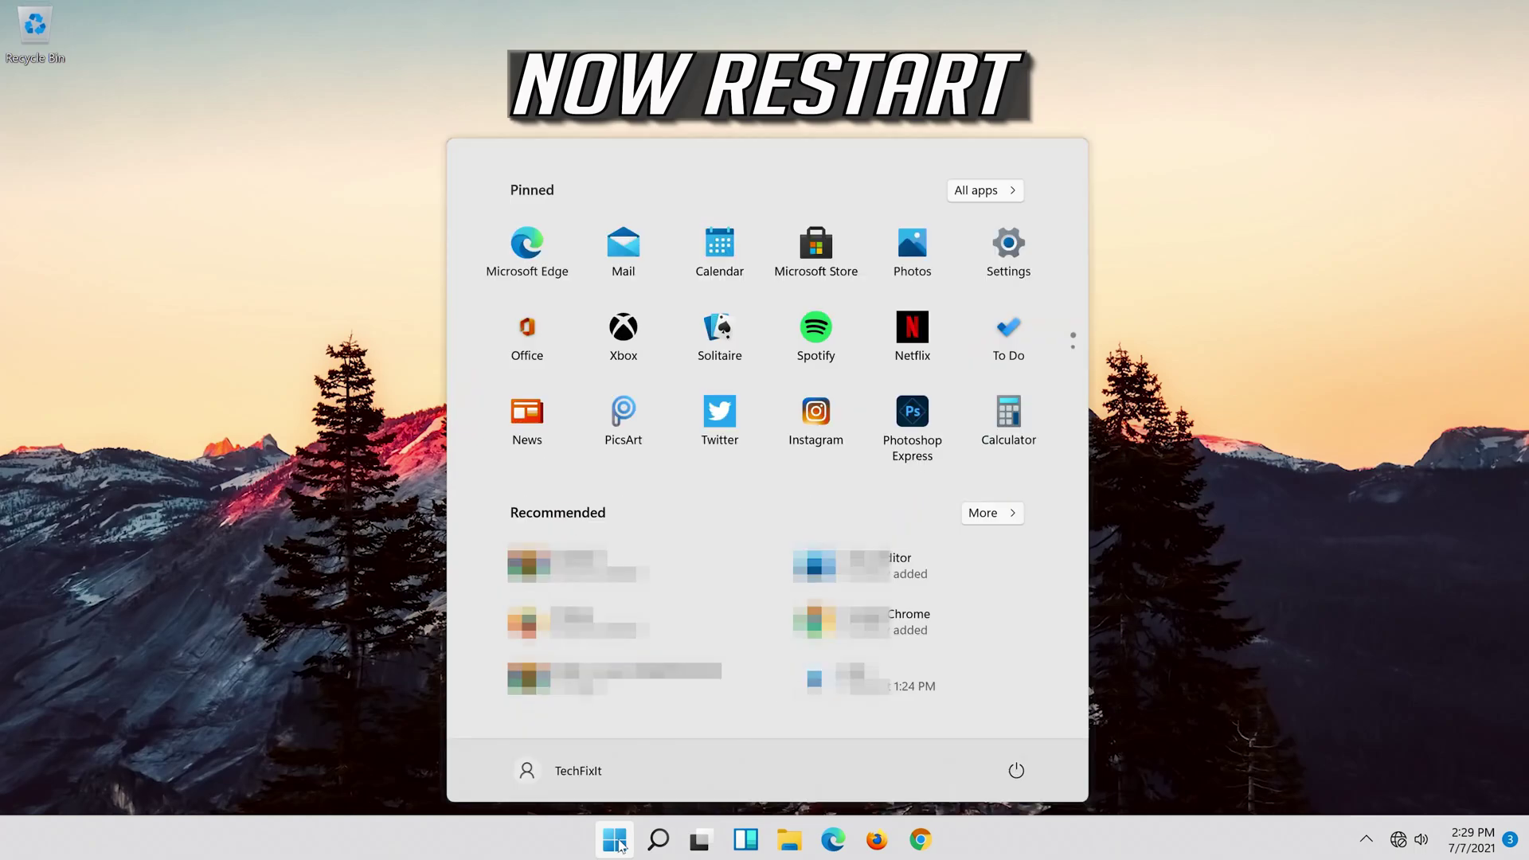
click(1029, 776)
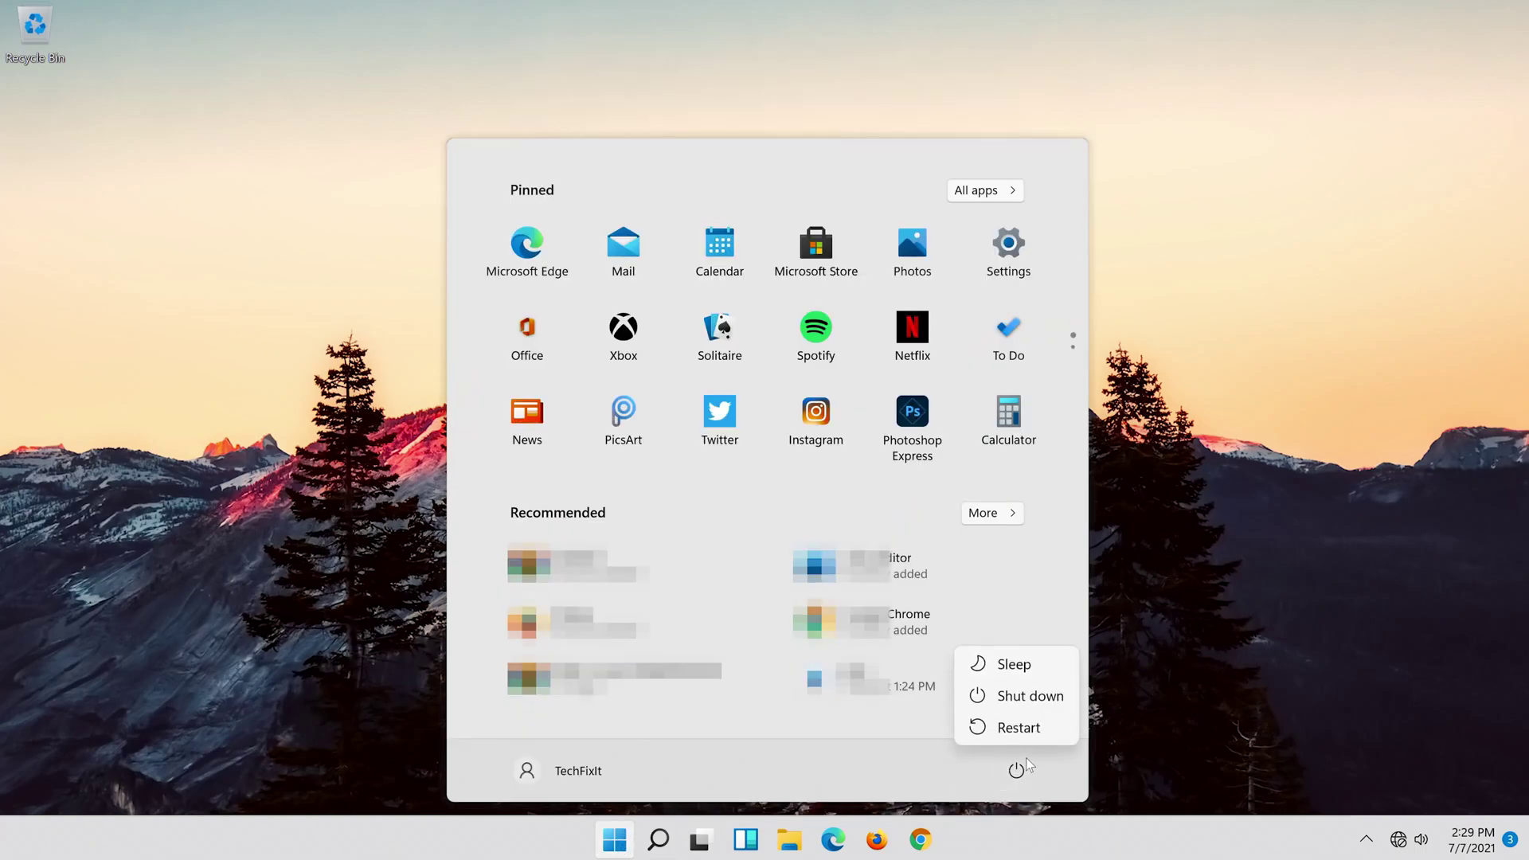
click(1026, 734)
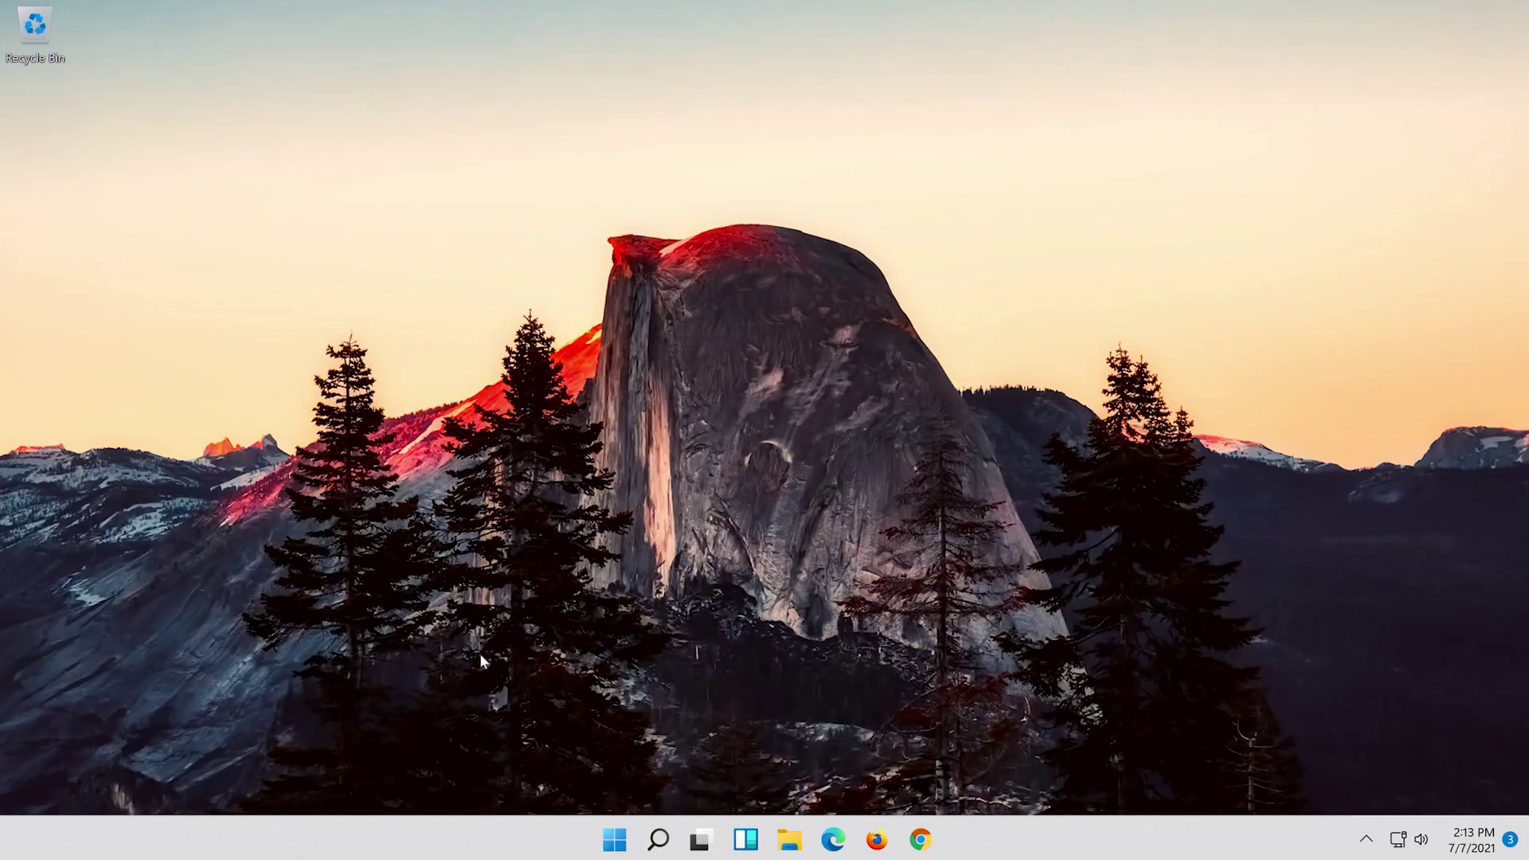
Search for 'settings' and open the Settings app from Best match
click(673, 845)
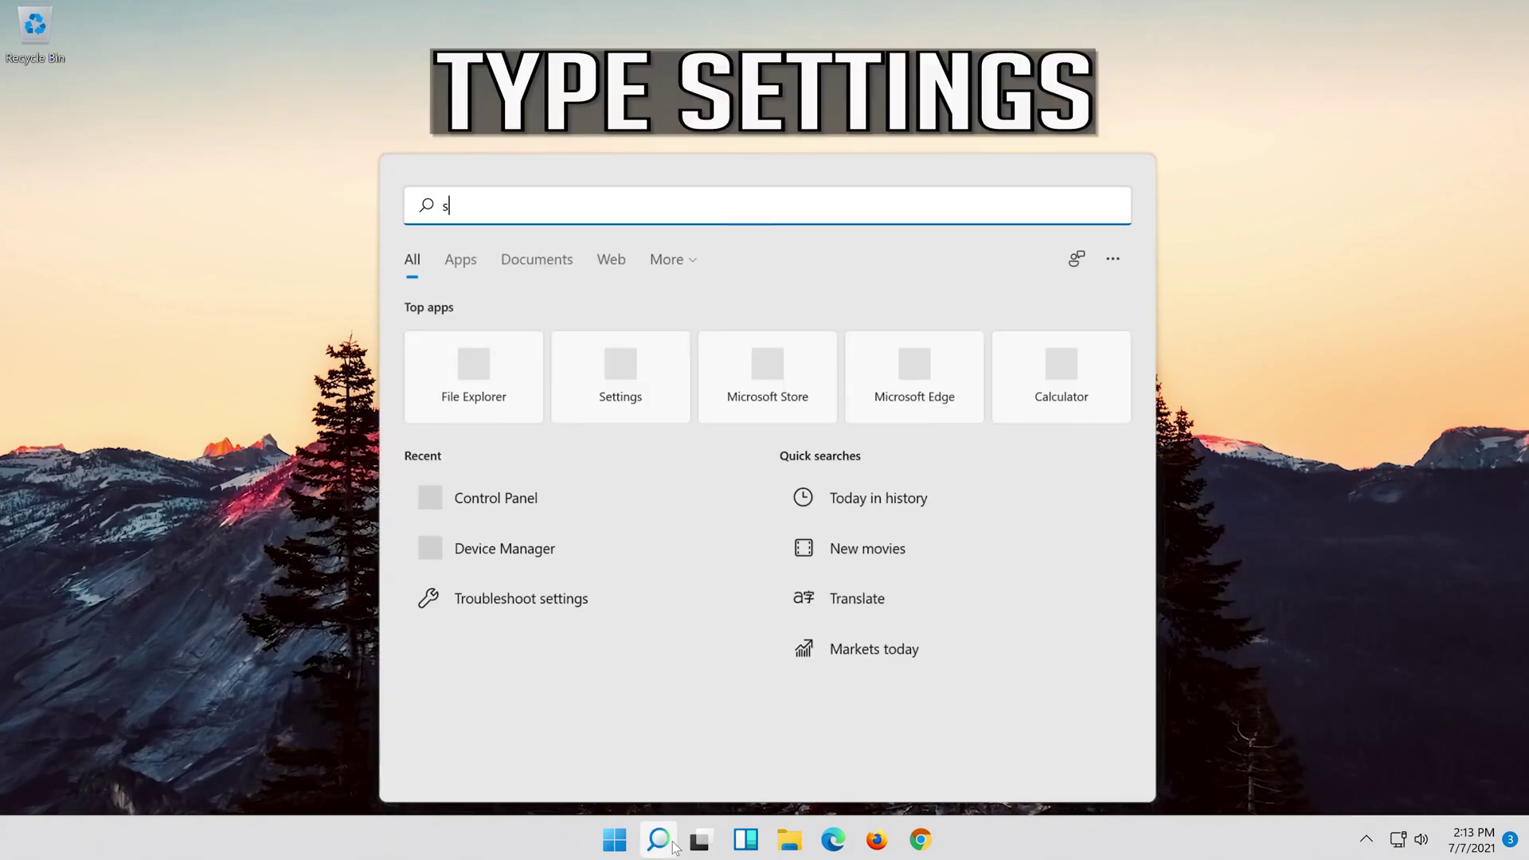
text(settings)
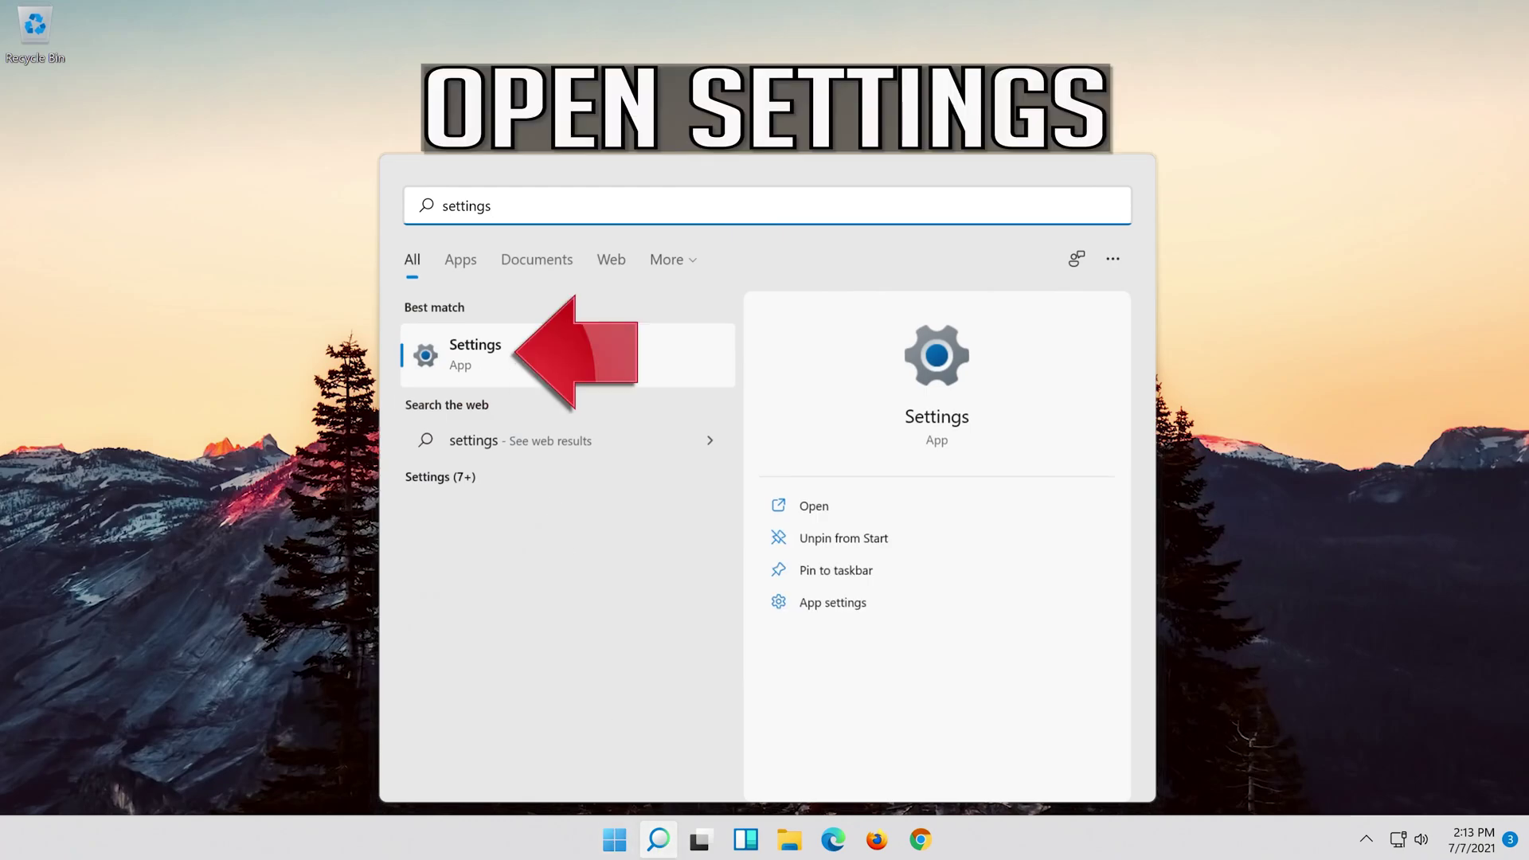
click(547, 365)
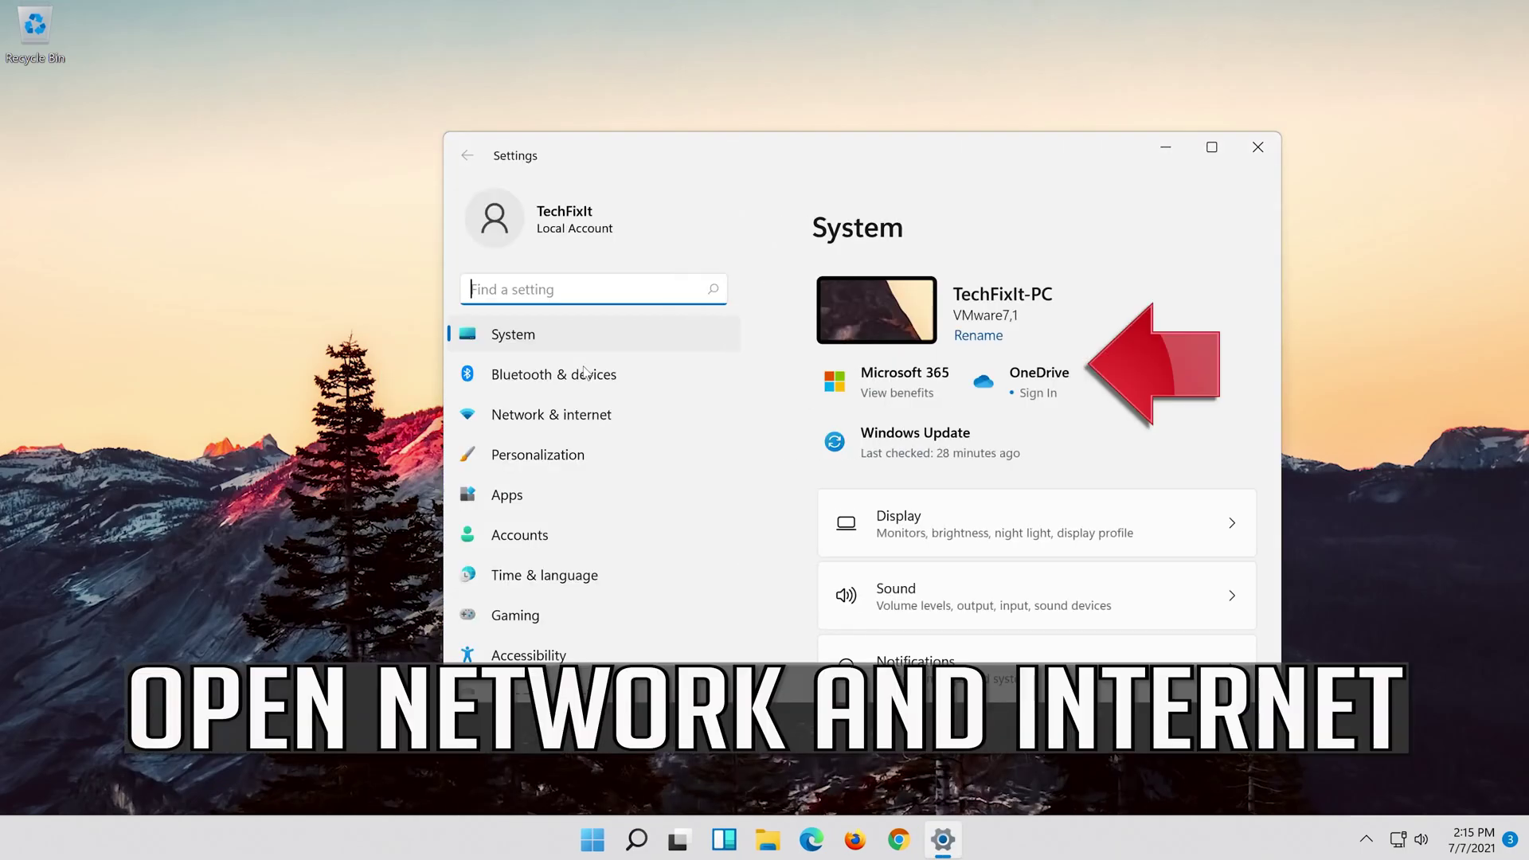
Go through Network & internet and Advanced network settings to Network reset
click(591, 420)
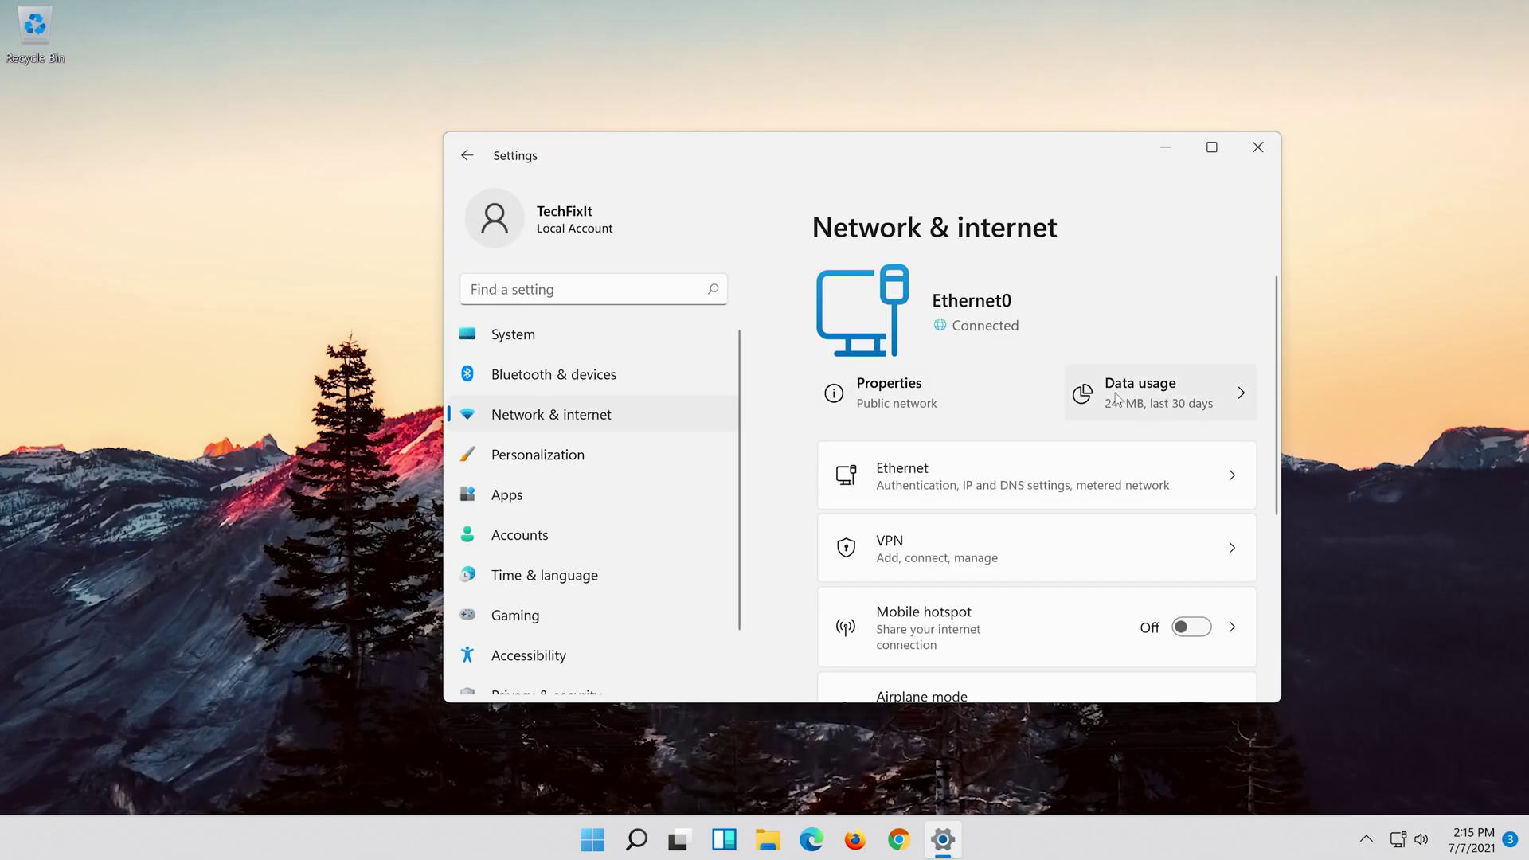
scroll(1108, 399, down, 3)
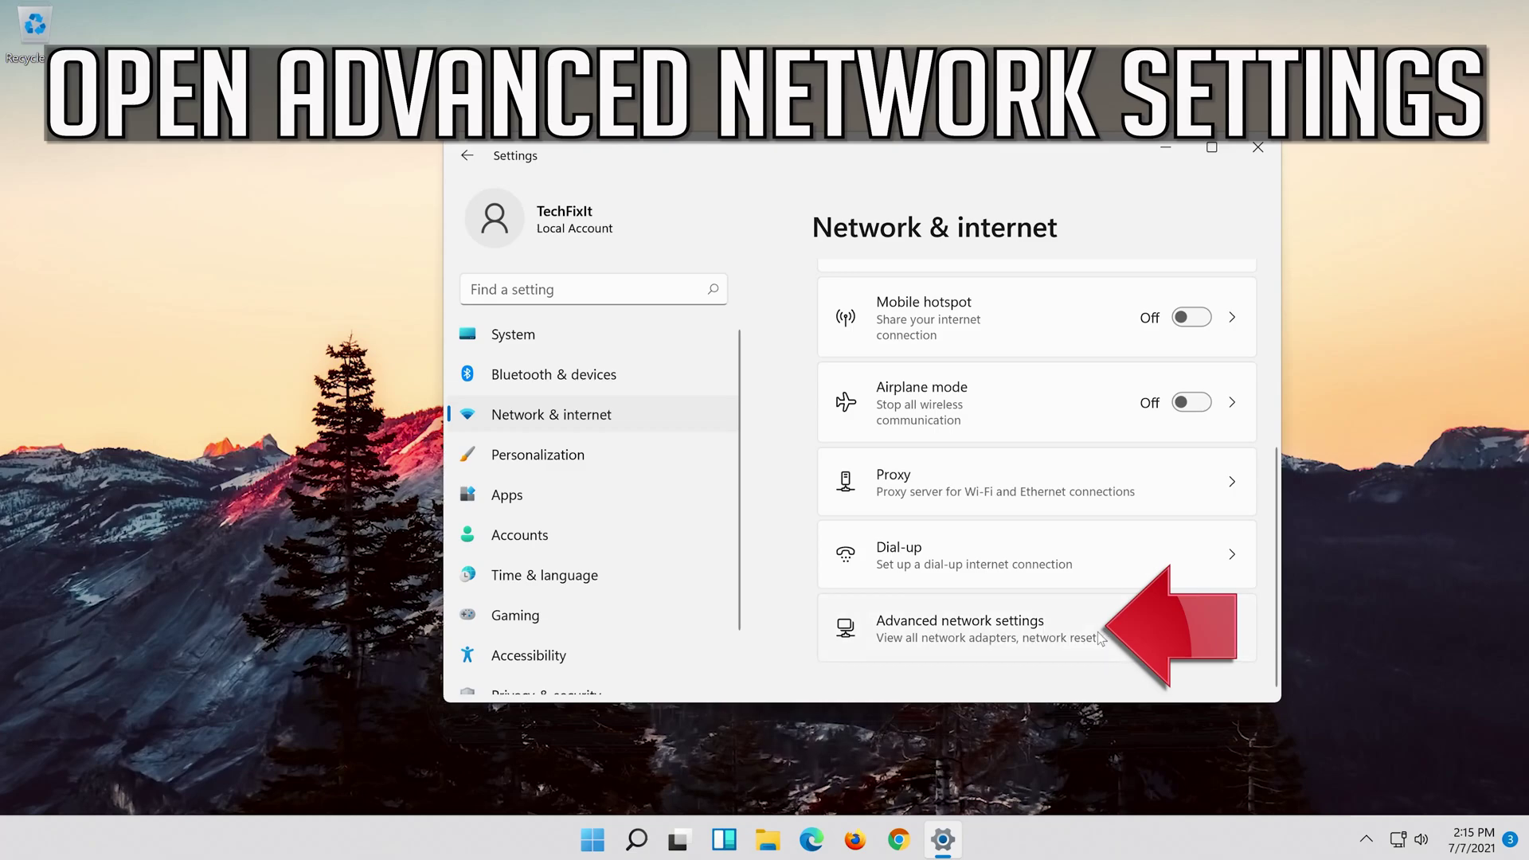
click(939, 636)
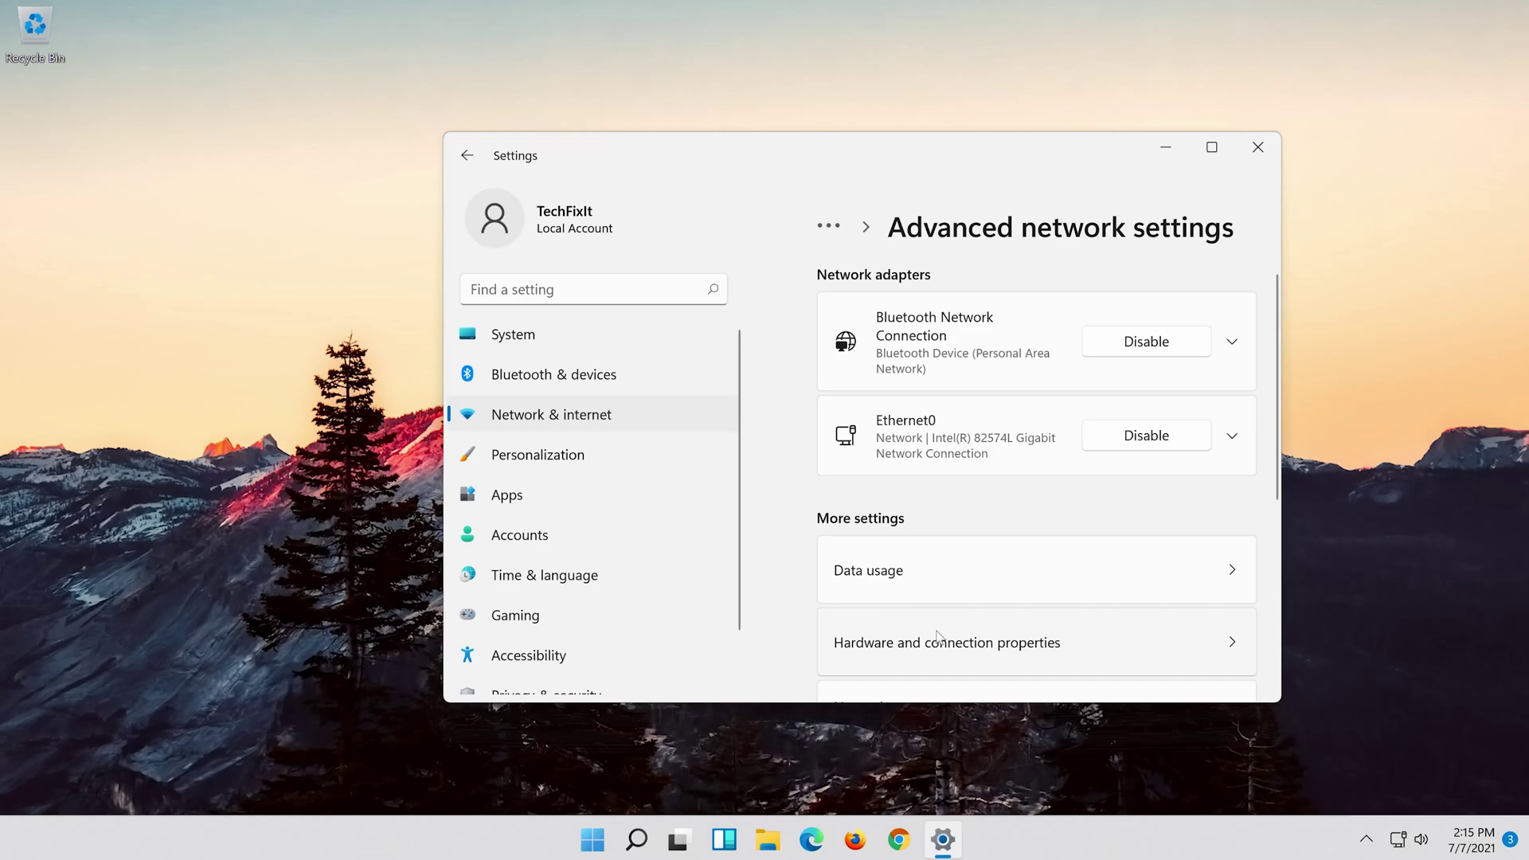
scroll(938, 636, down, 1)
scroll(937, 635, down, 1)
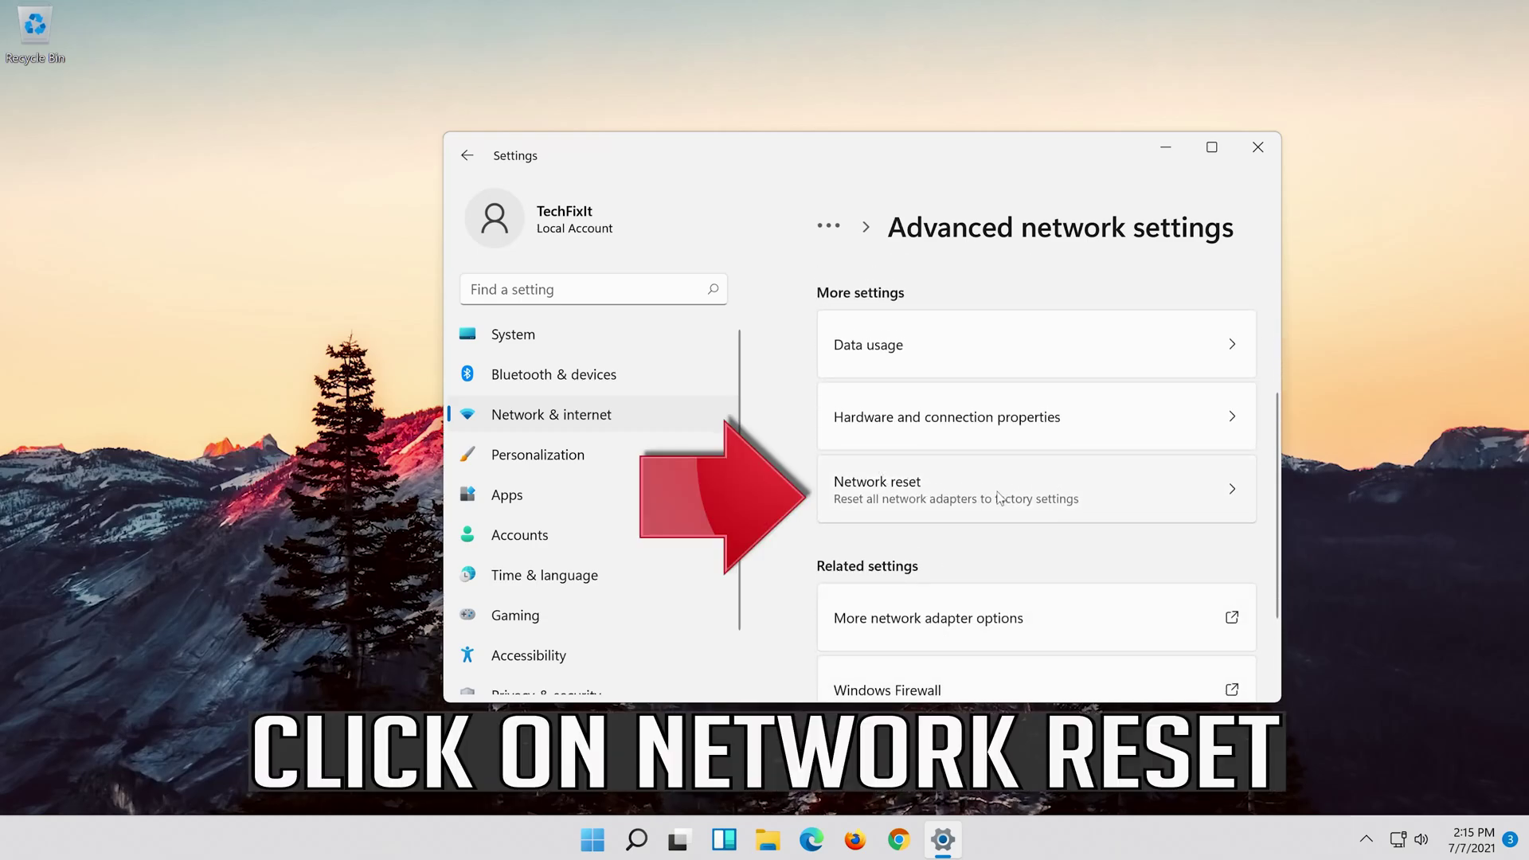
click(1026, 490)
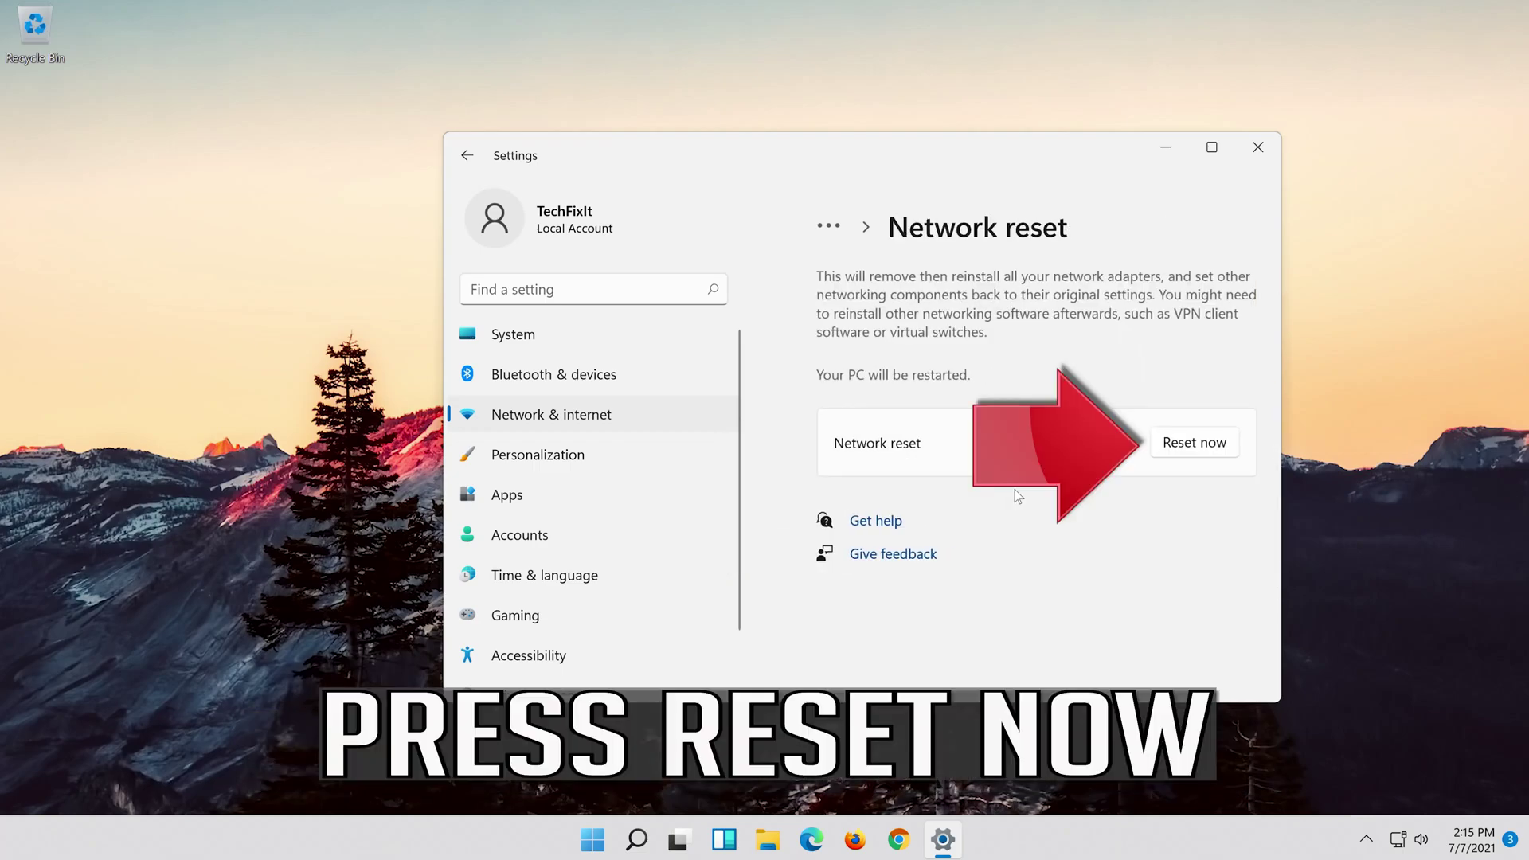
Confirm the network reset, dismiss the five-minute sign-out notice, and close Settings
click(1203, 440)
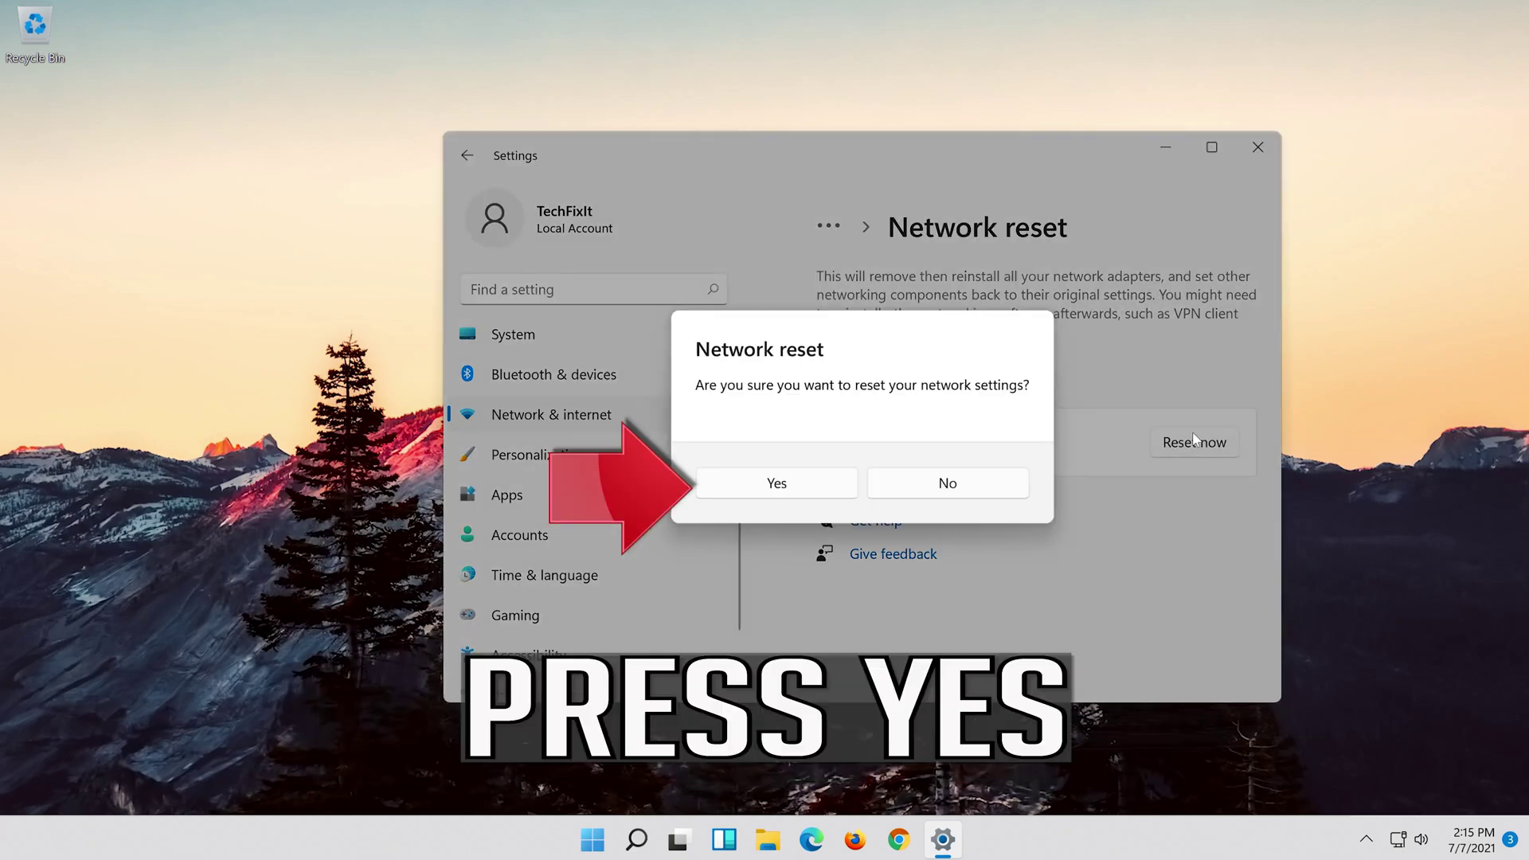
click(776, 484)
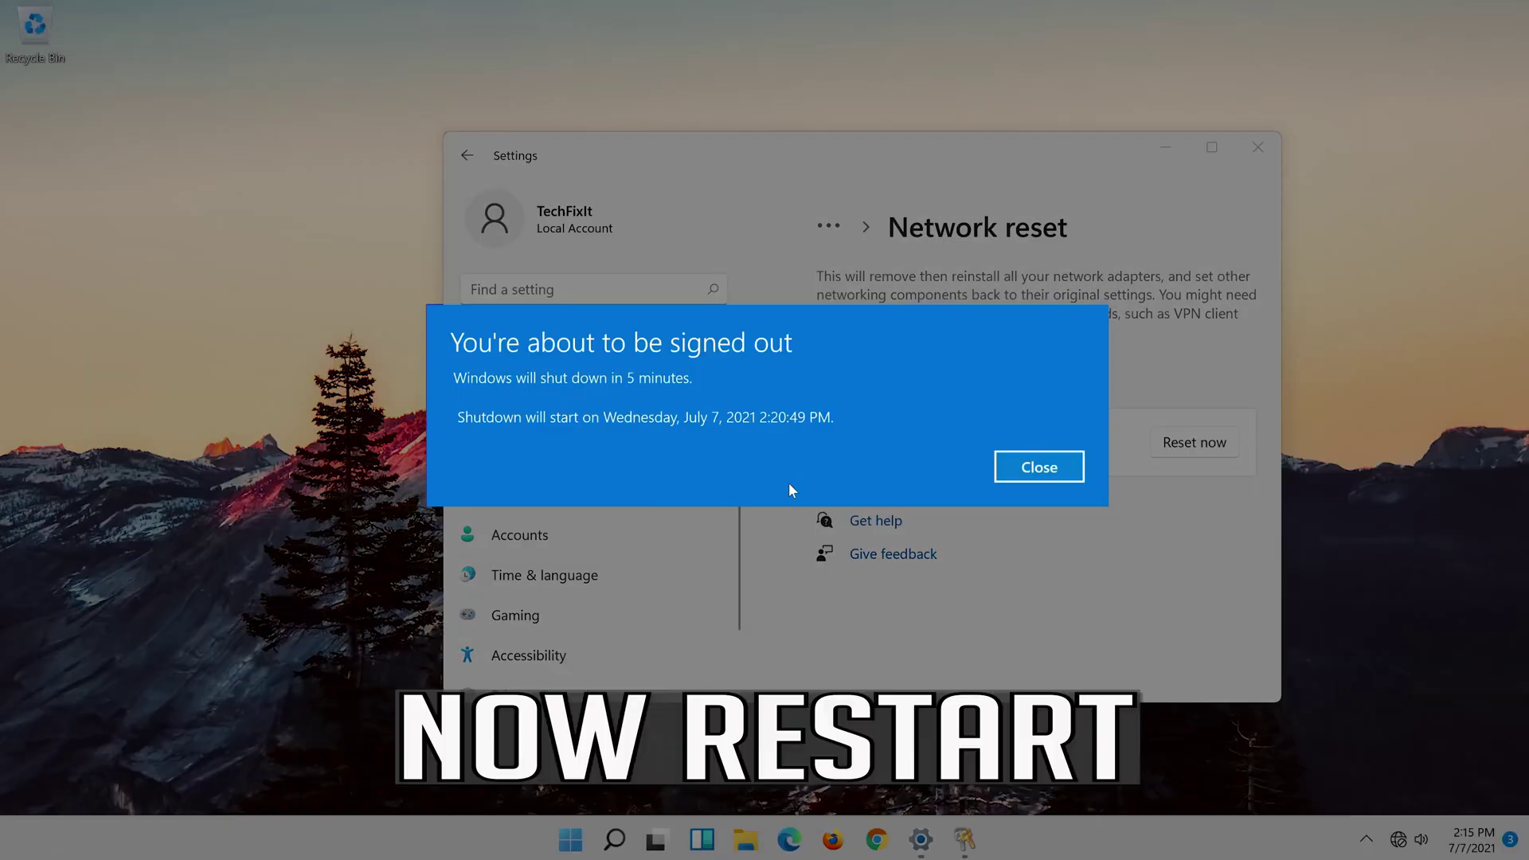
click(1037, 478)
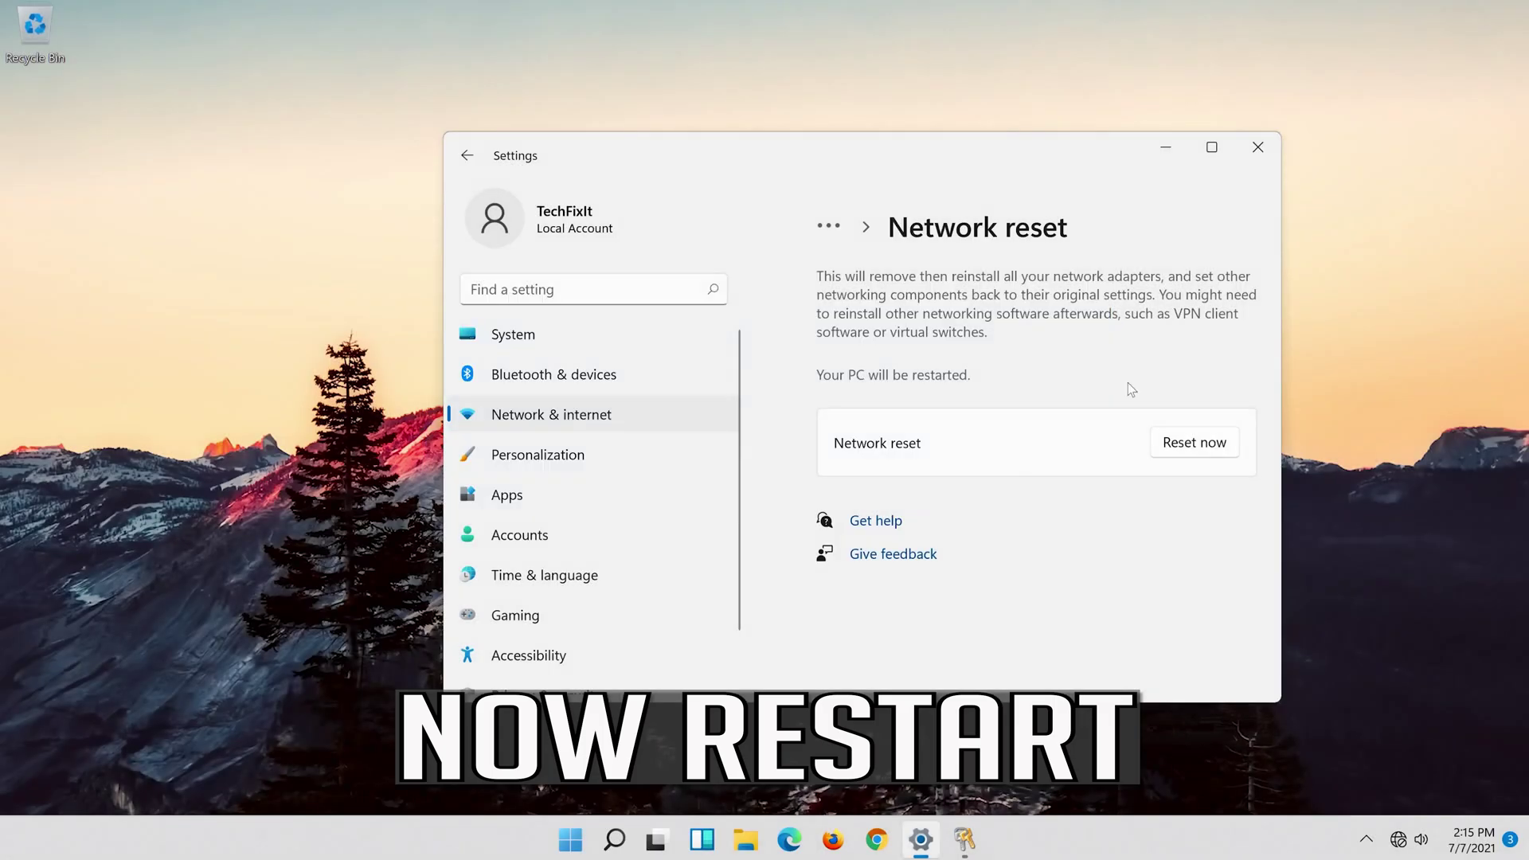
click(1257, 145)
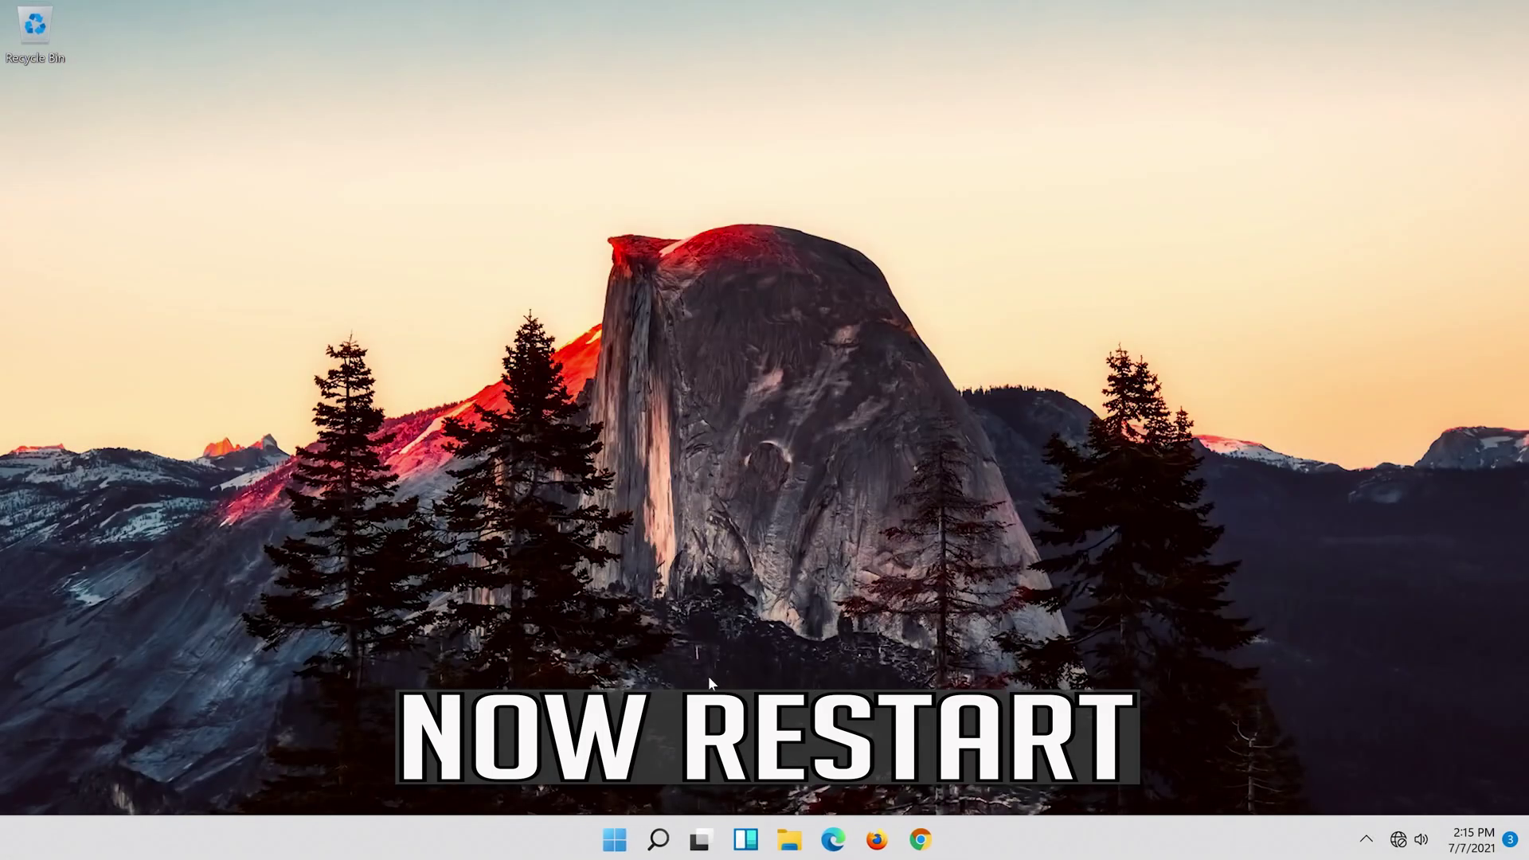
click(605, 842)
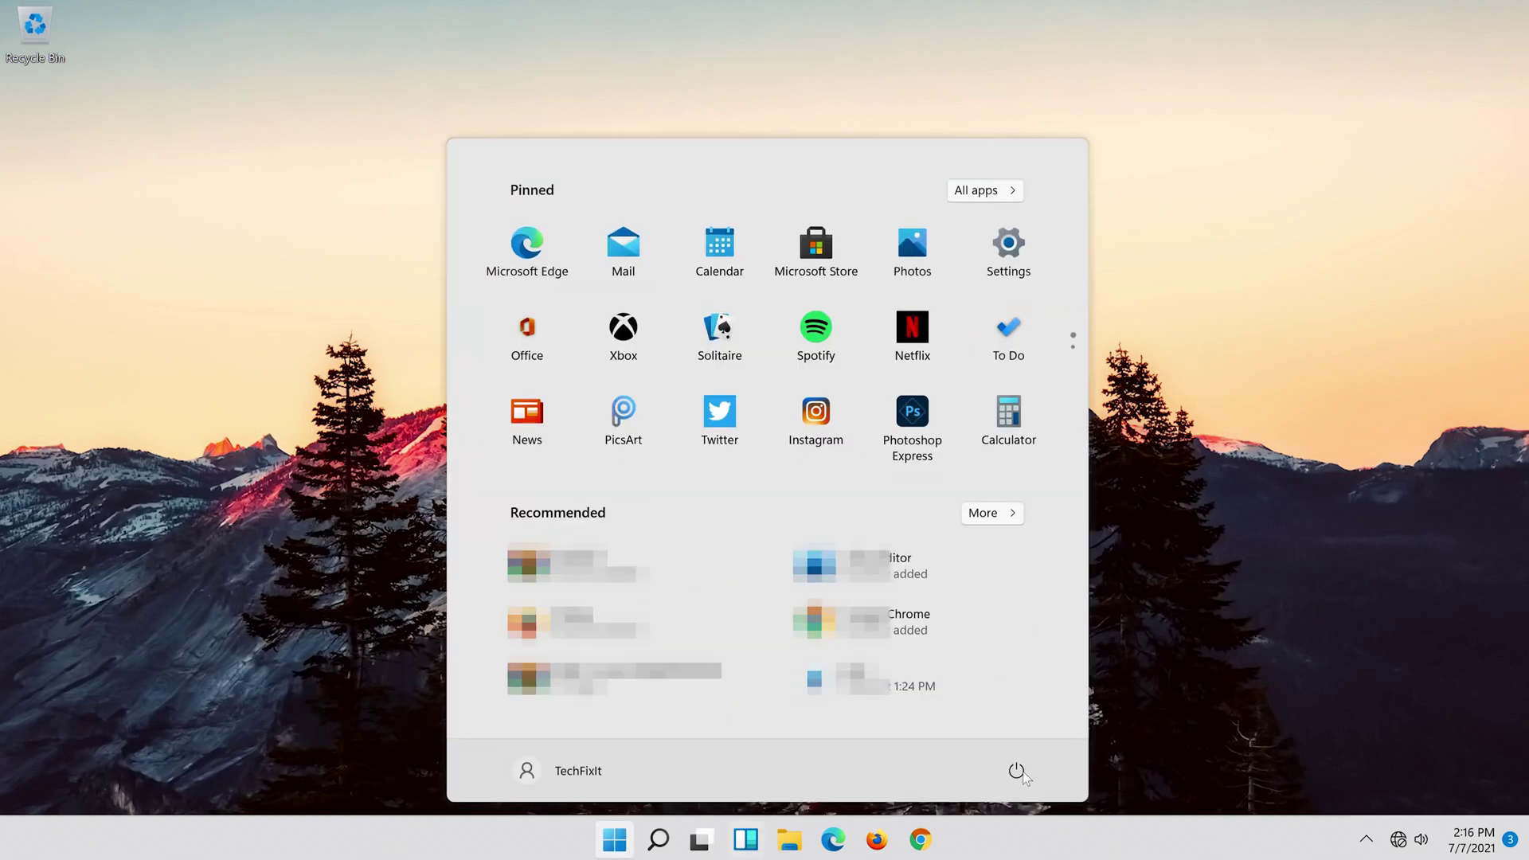
Restart the PC from the Start menu power options
click(1023, 772)
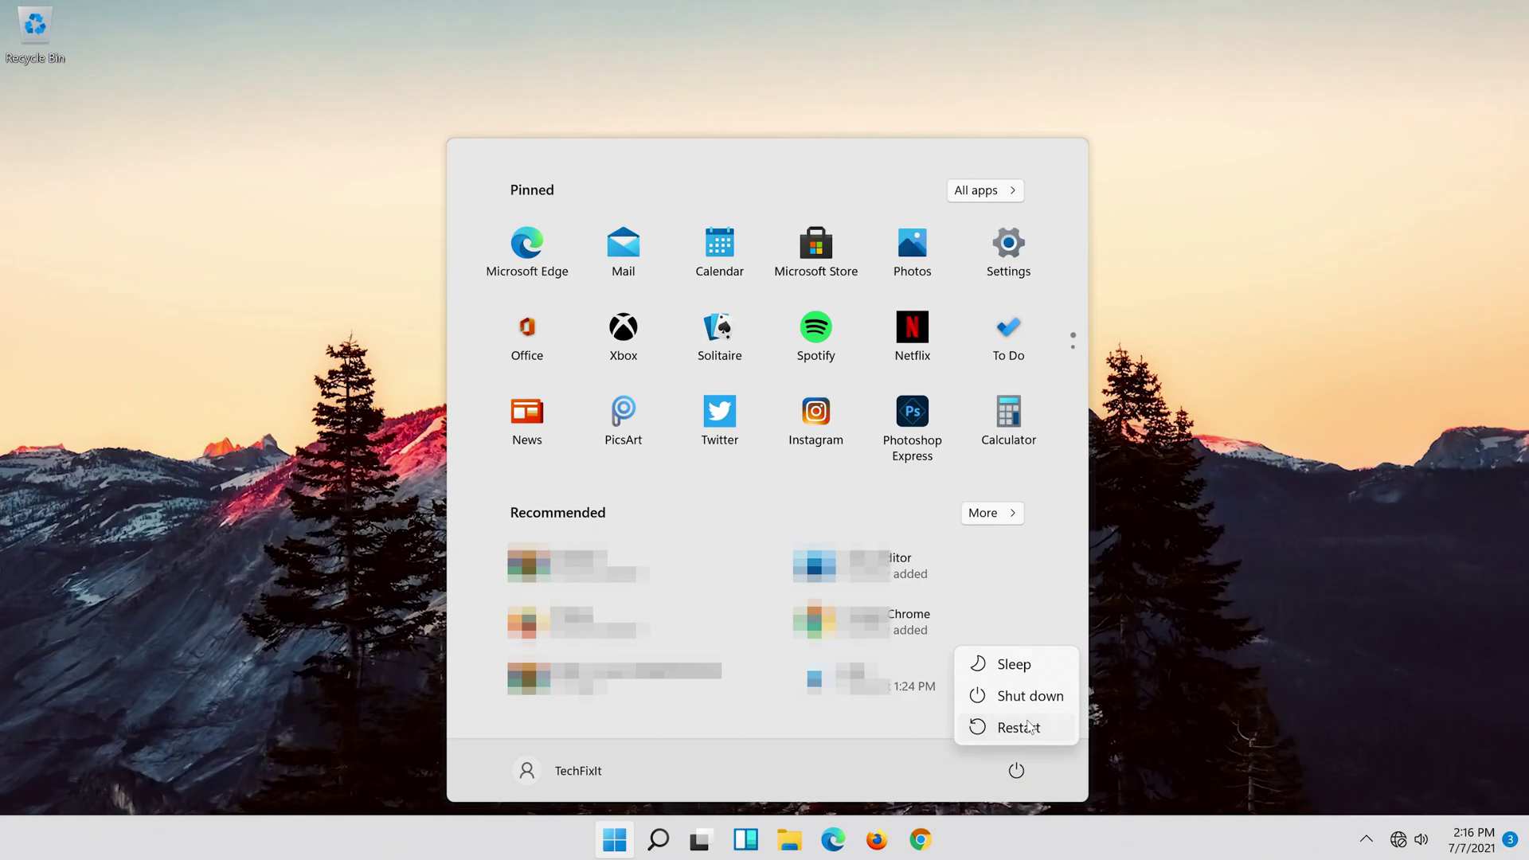
click(1028, 727)
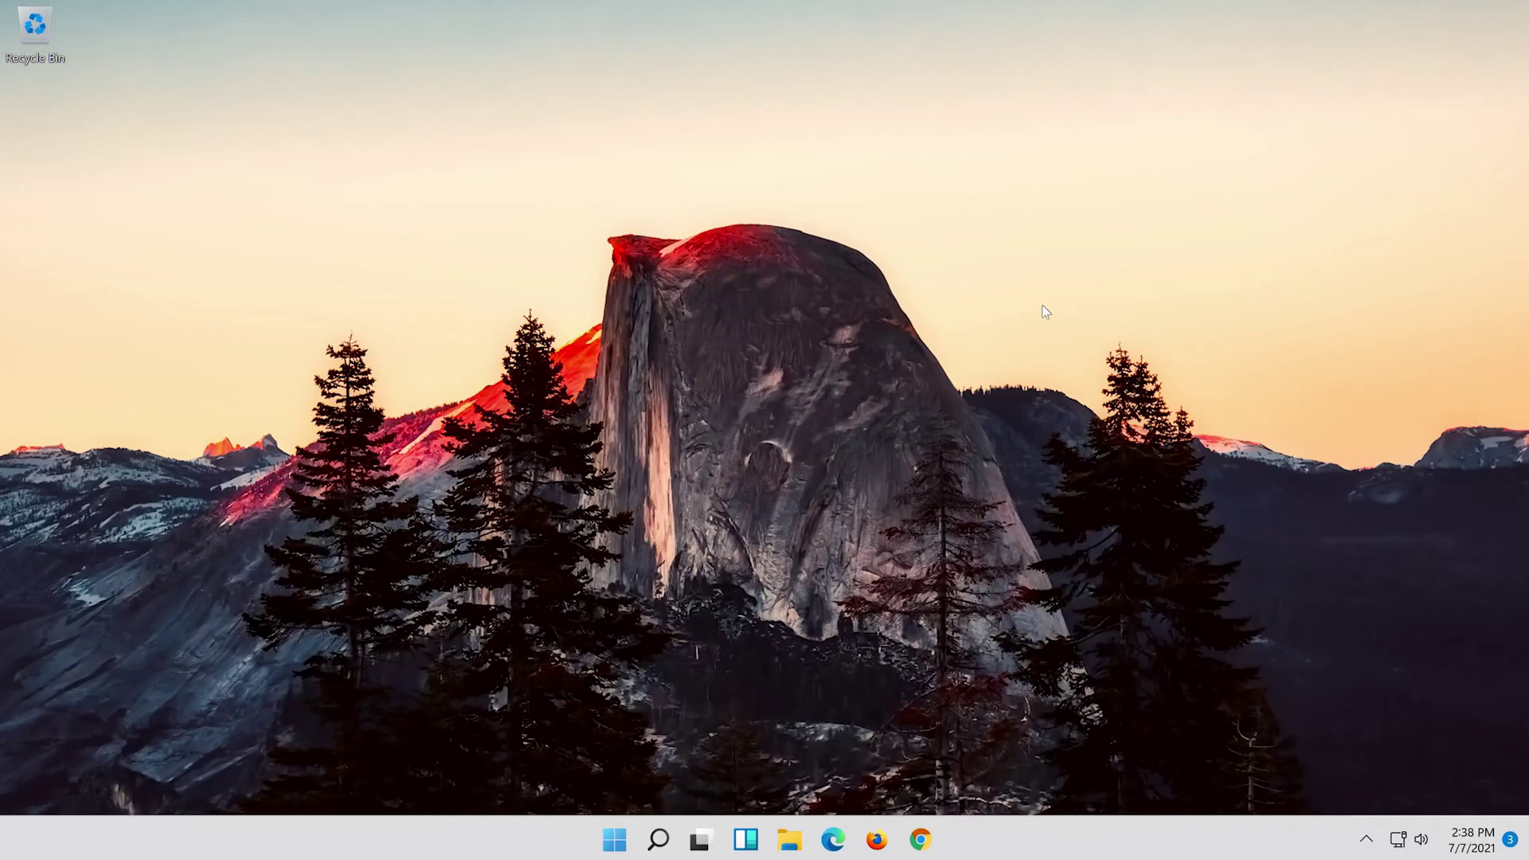
Search for 'settings', launch the Settings app, and go to Network & internet
click(668, 838)
text(settings)
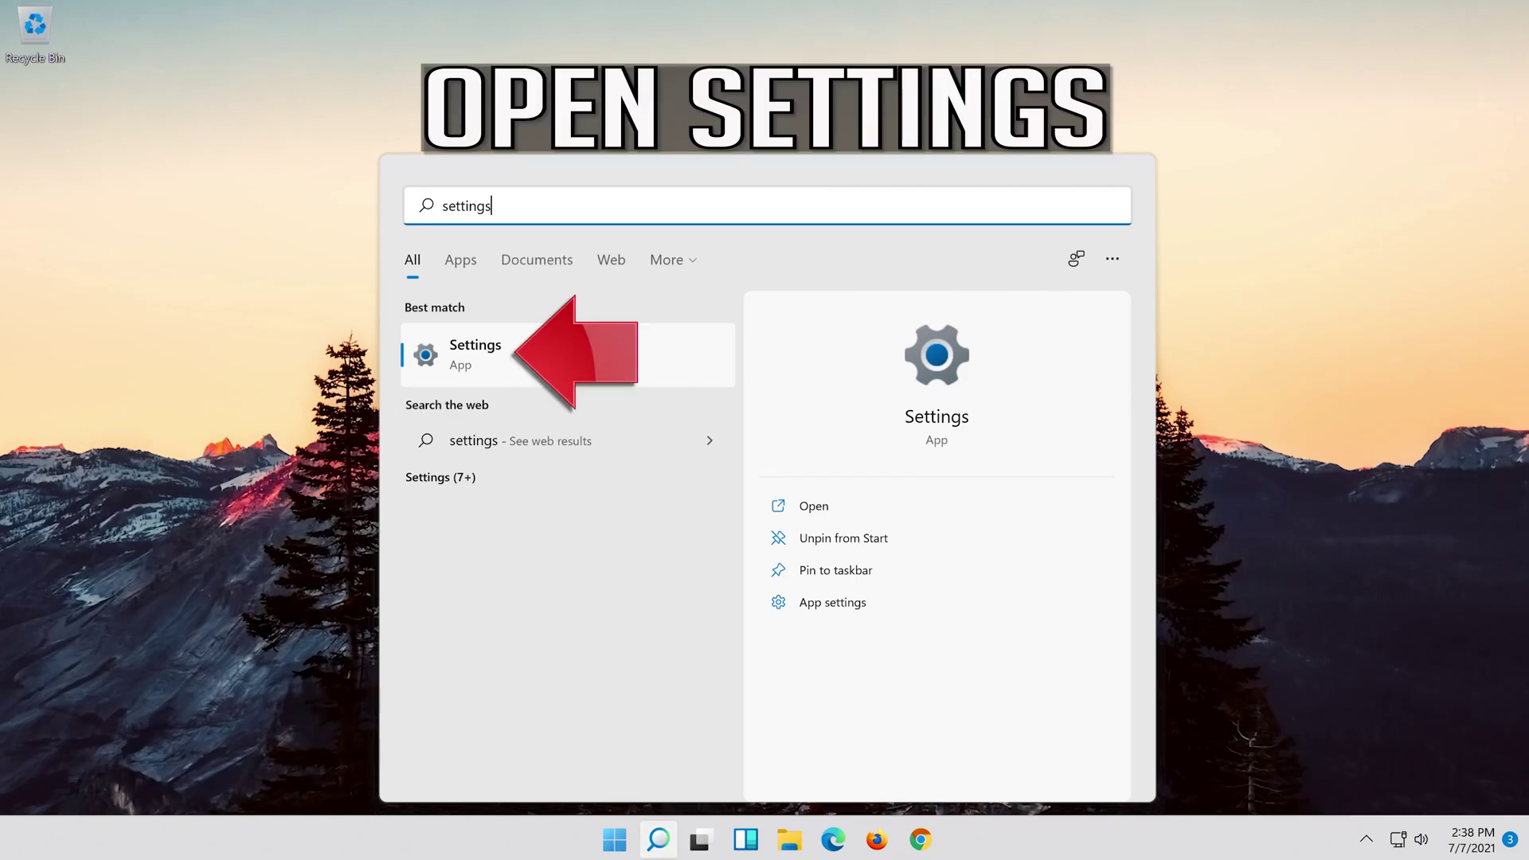
click(589, 357)
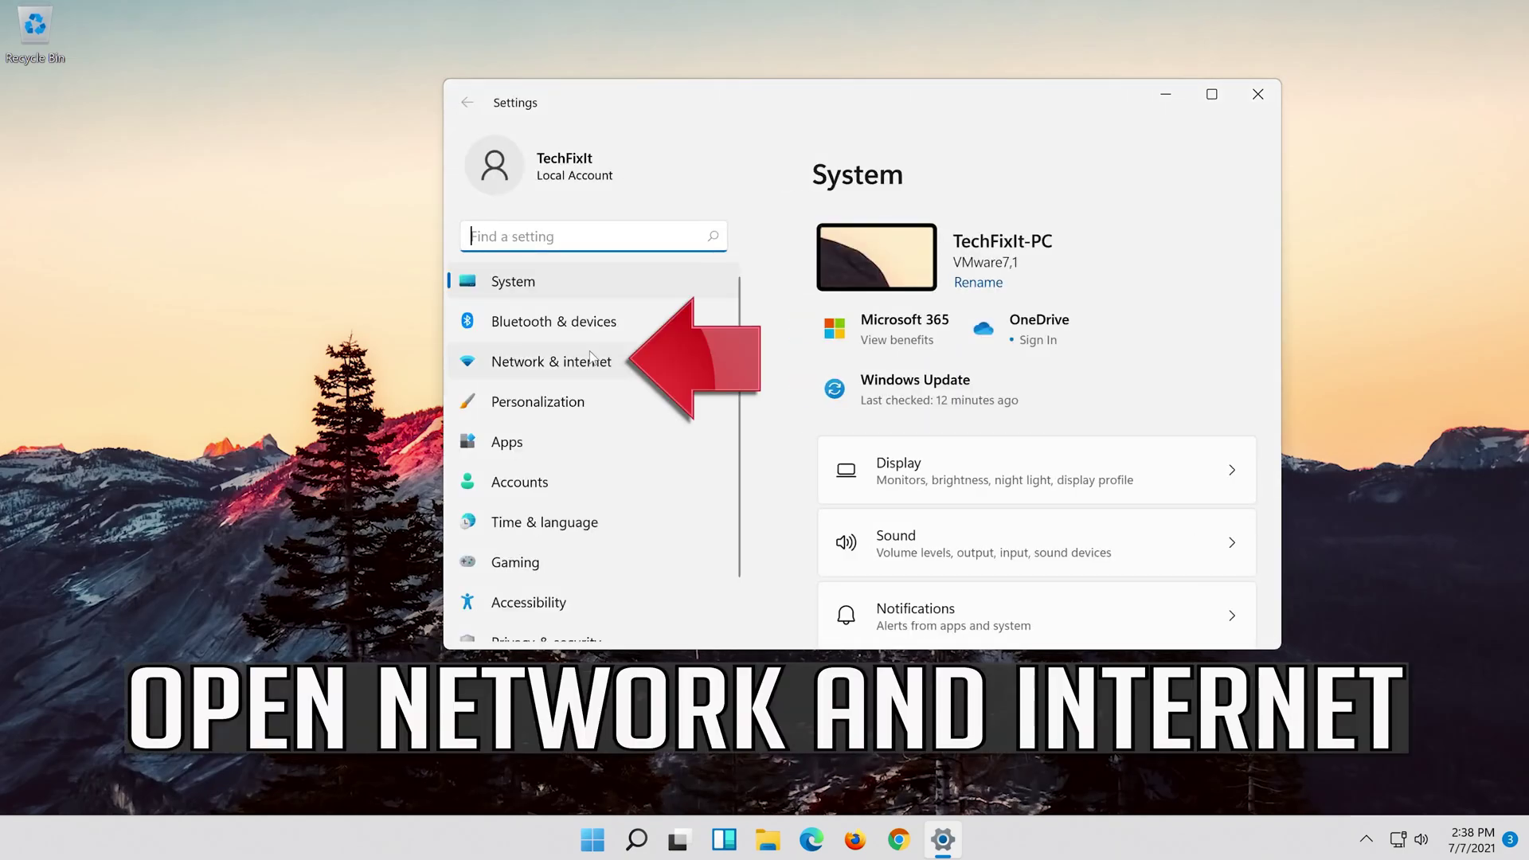
click(637, 373)
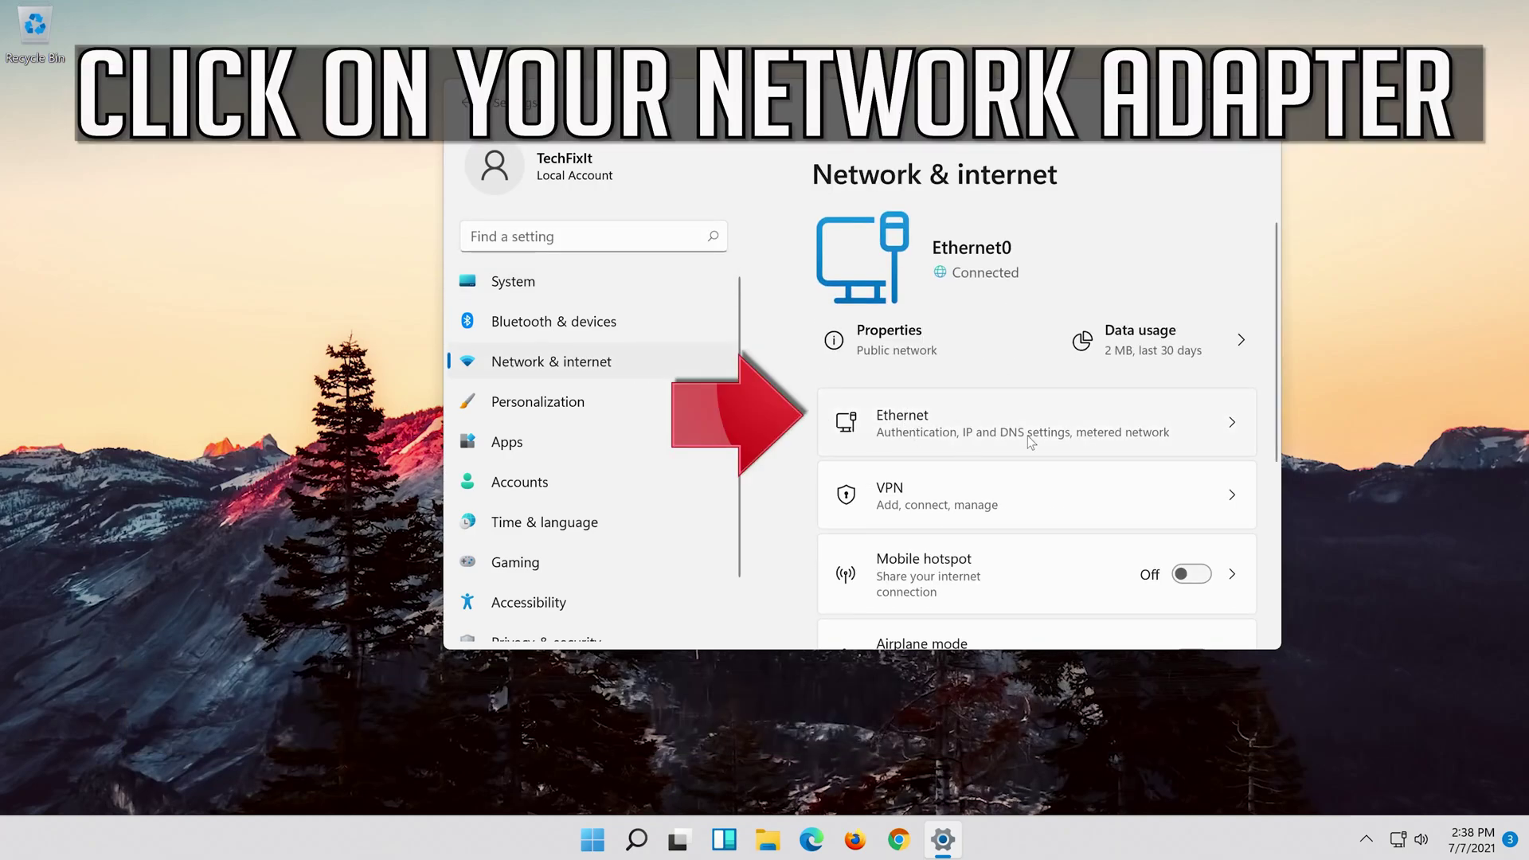
Edit the Ethernet DNS server assignment and change it from Automatic to Manual
click(1080, 433)
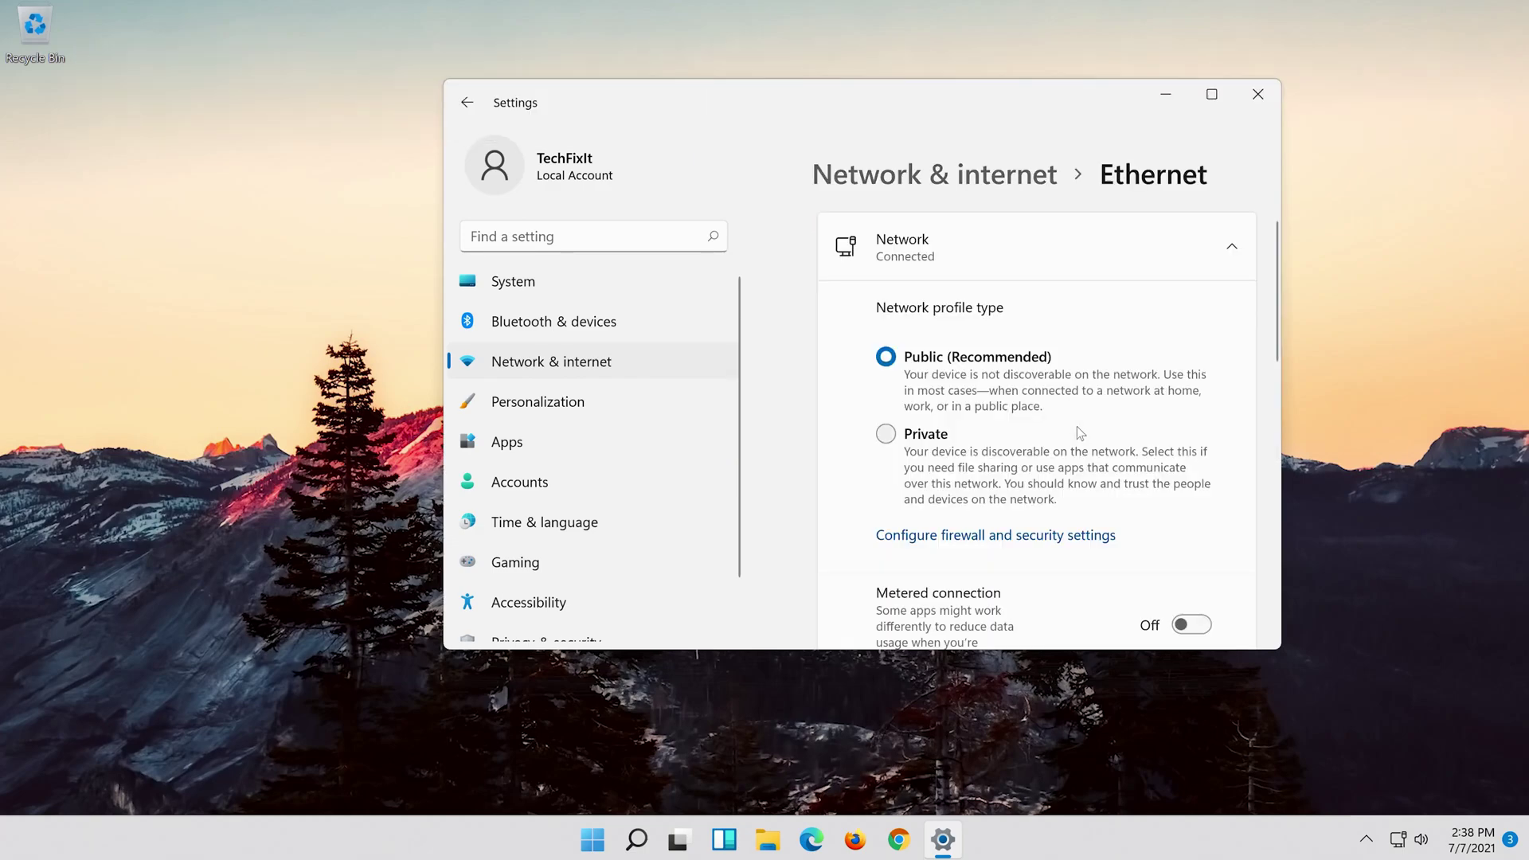
scroll(1077, 427, down, 5)
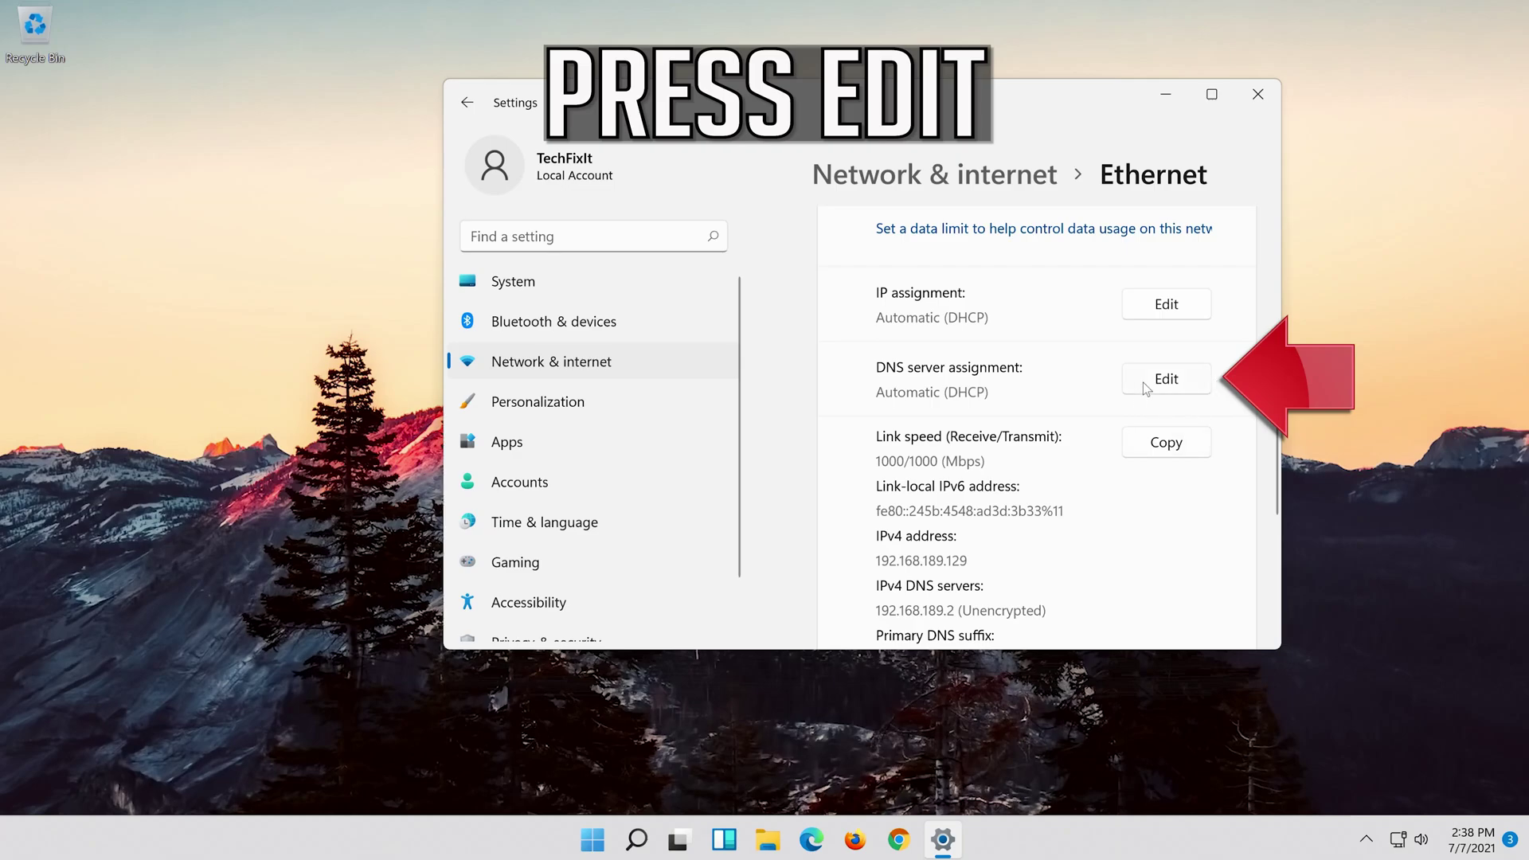
click(1143, 382)
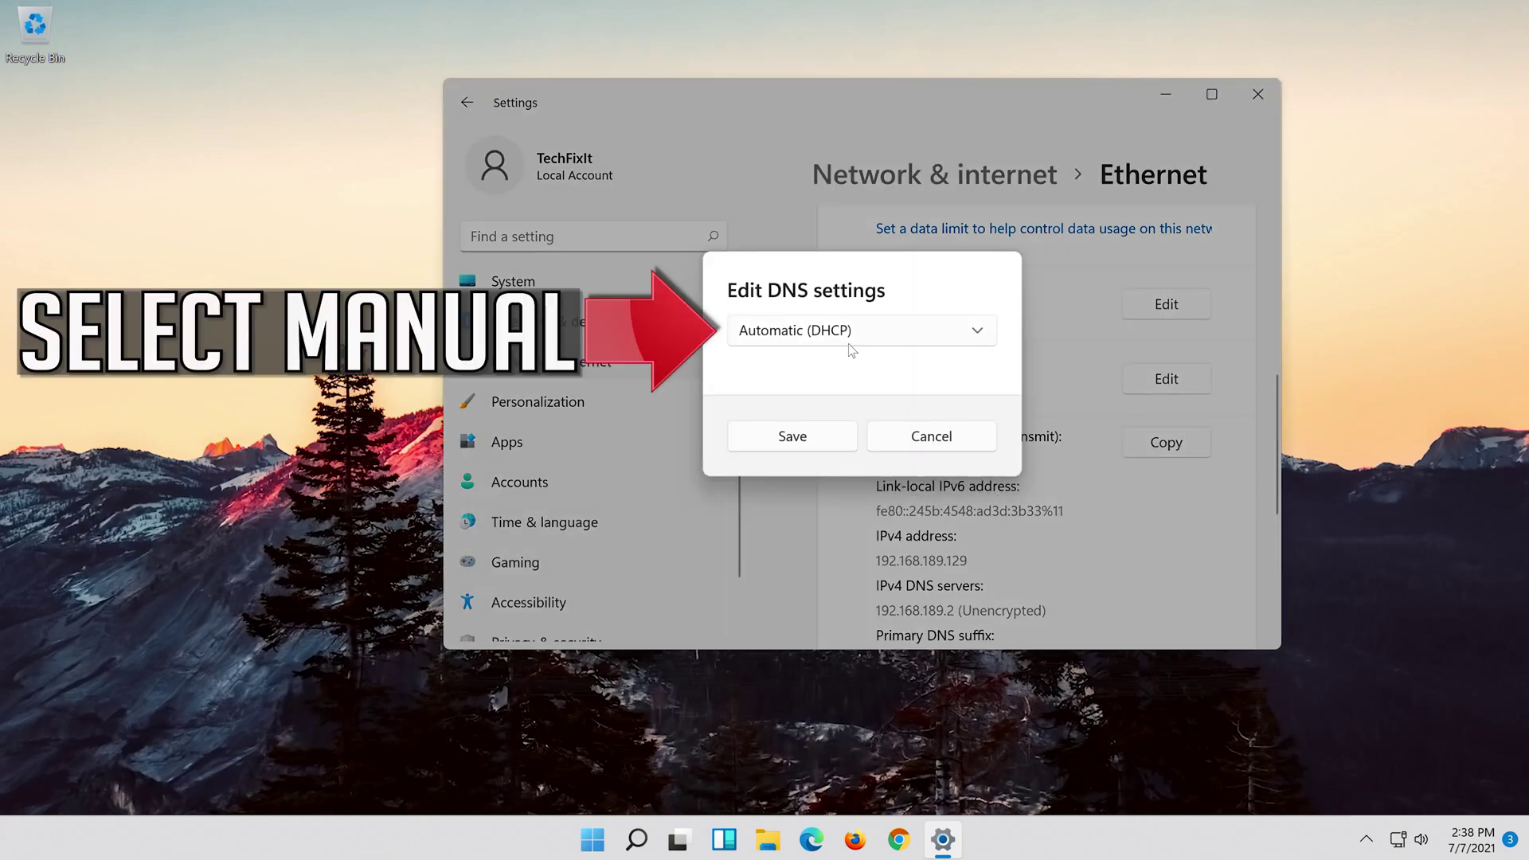
click(800, 339)
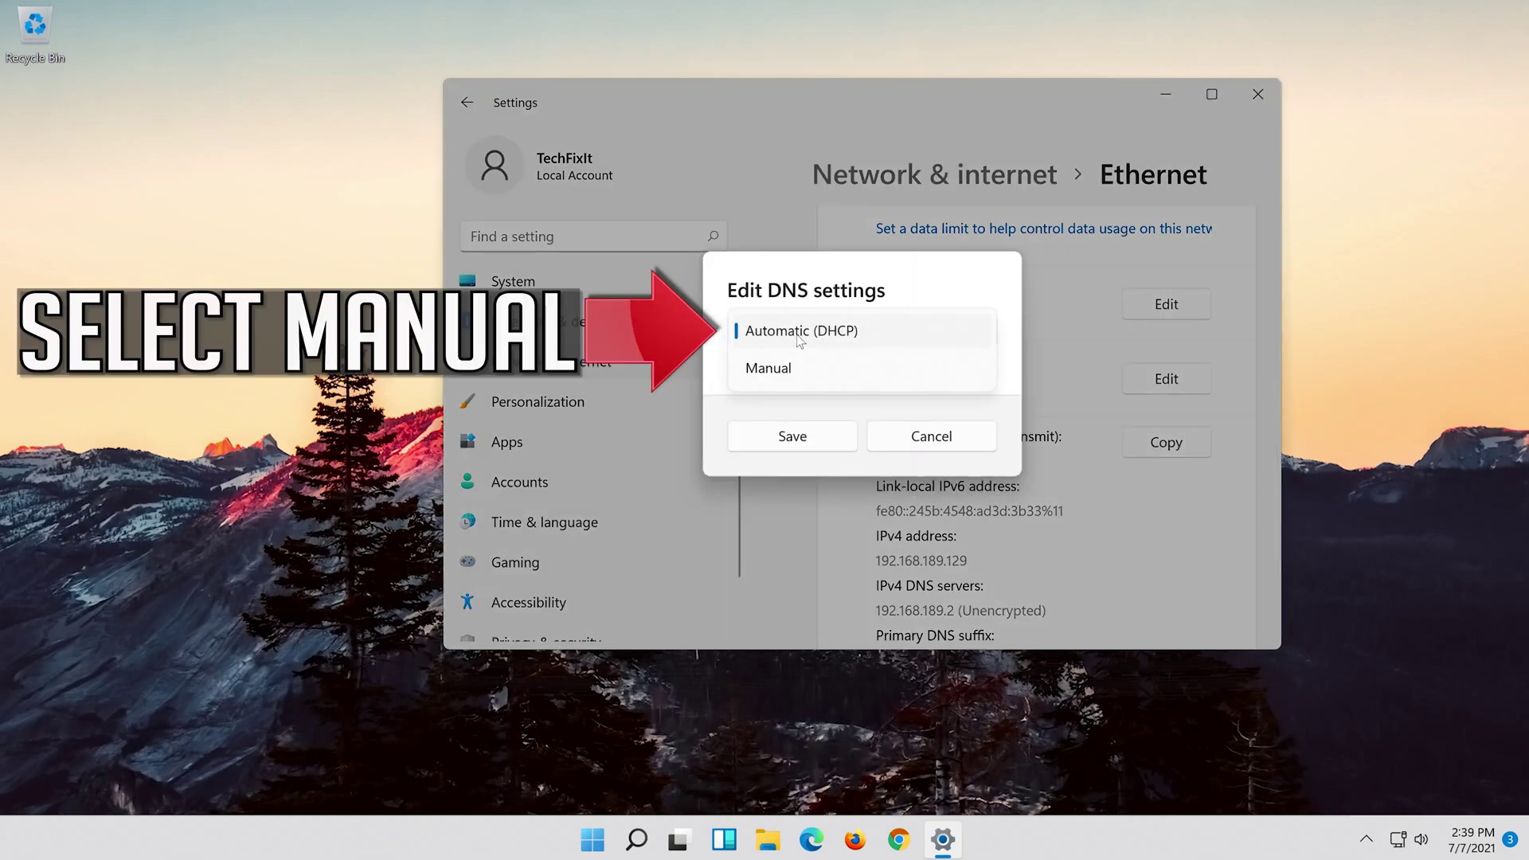
click(848, 371)
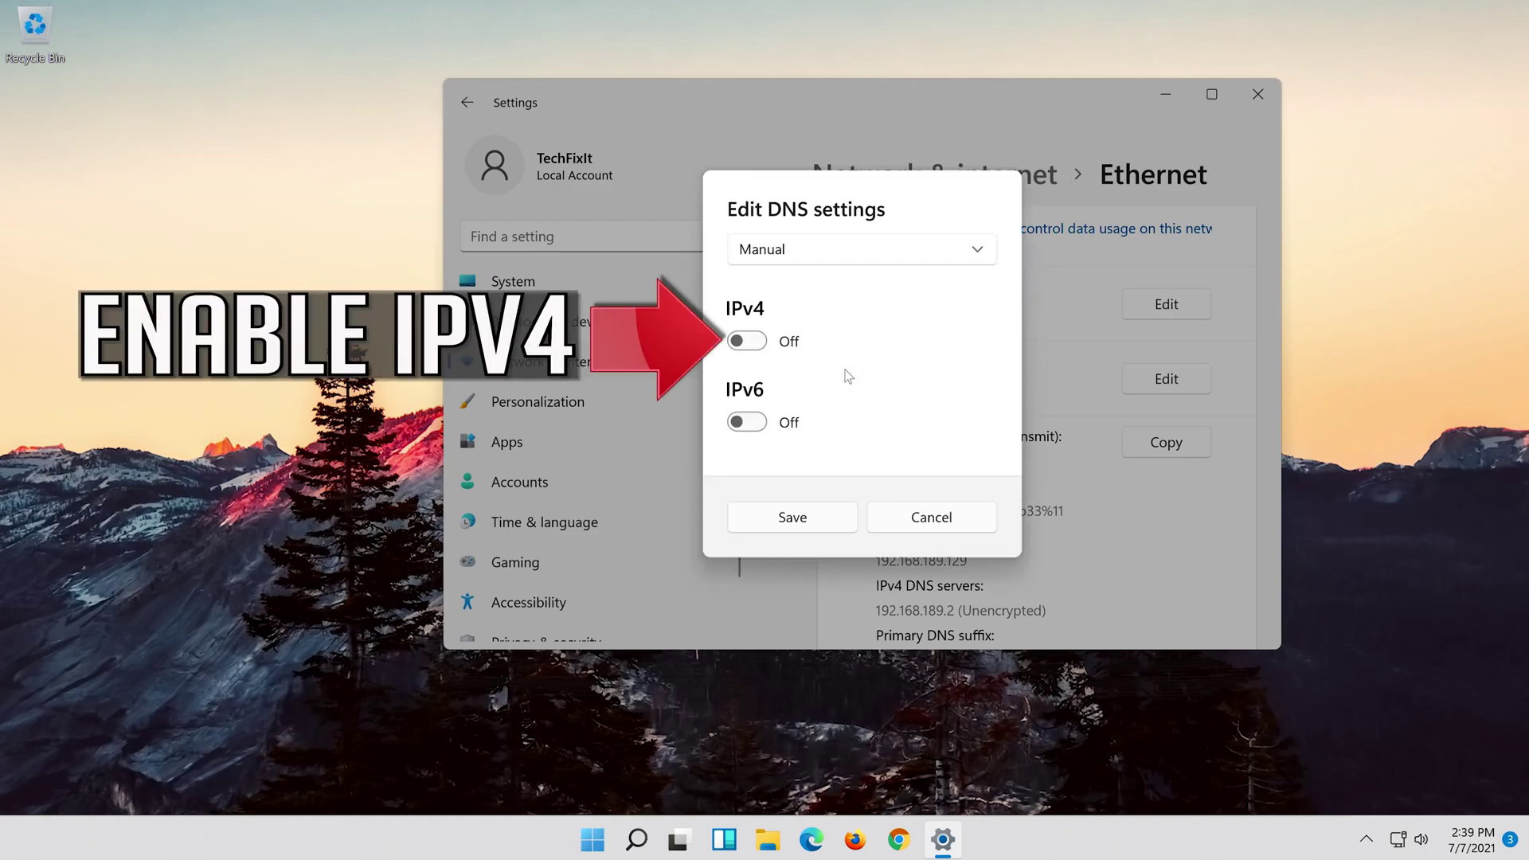
Turn on manual IPv4 DNS with preferred server 8.8.8.8, set to Encrypted preferred
click(761, 344)
click(922, 317)
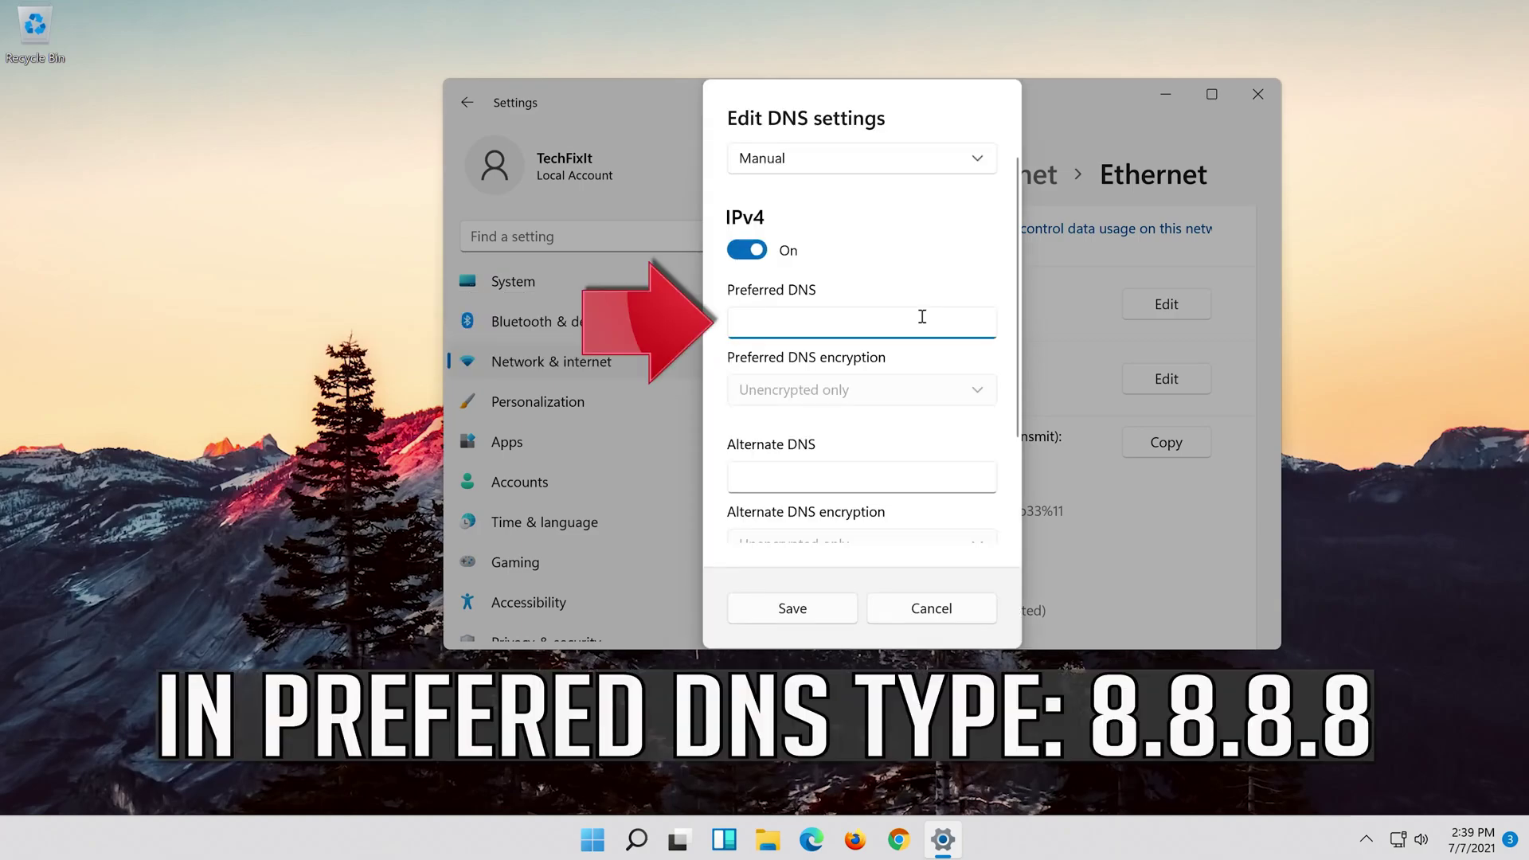
text(8.8.8.8)
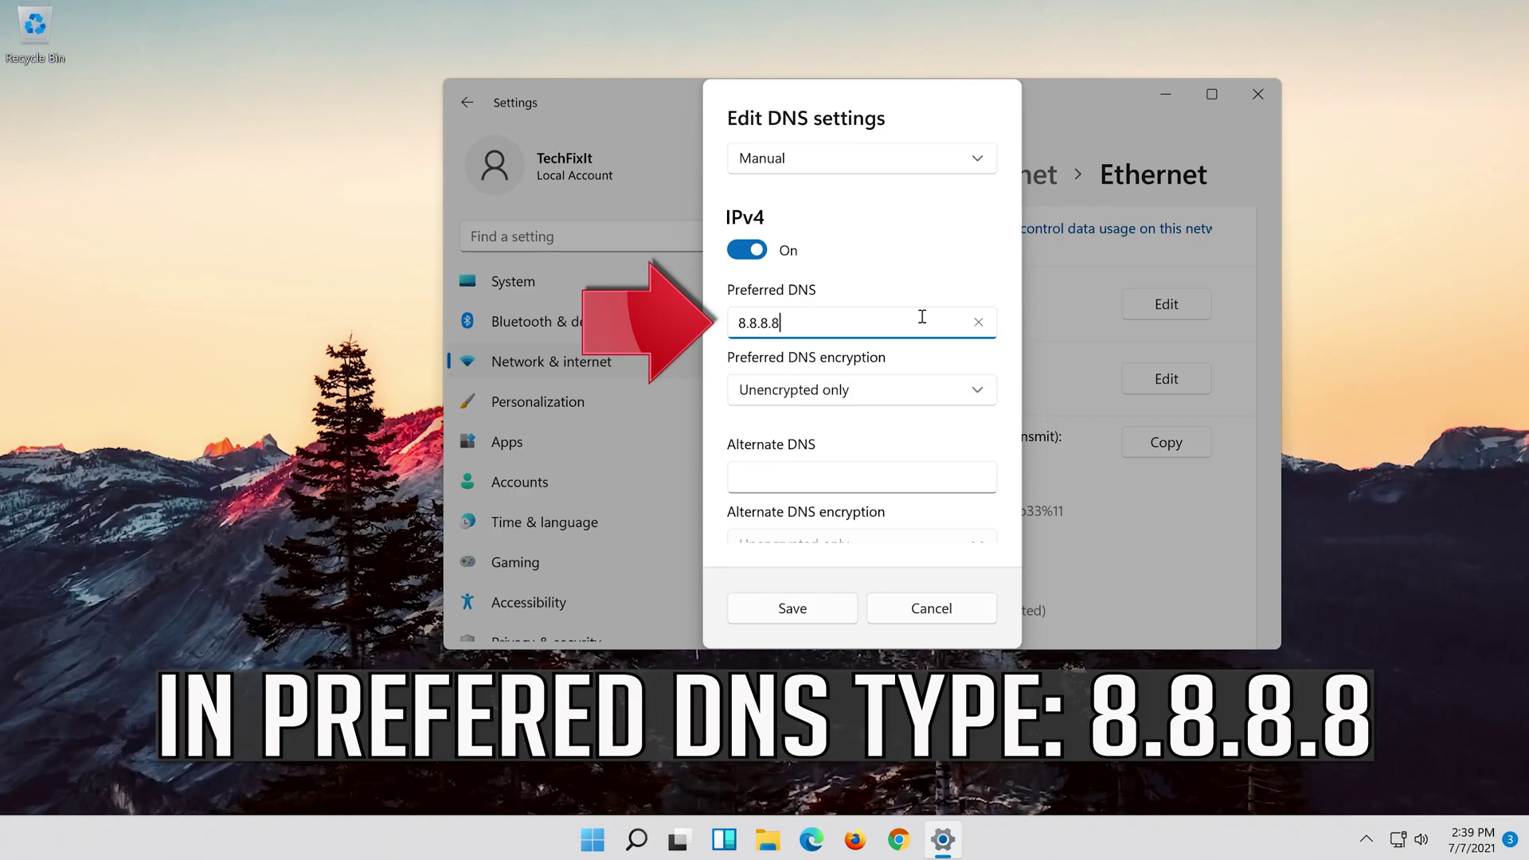
click(980, 385)
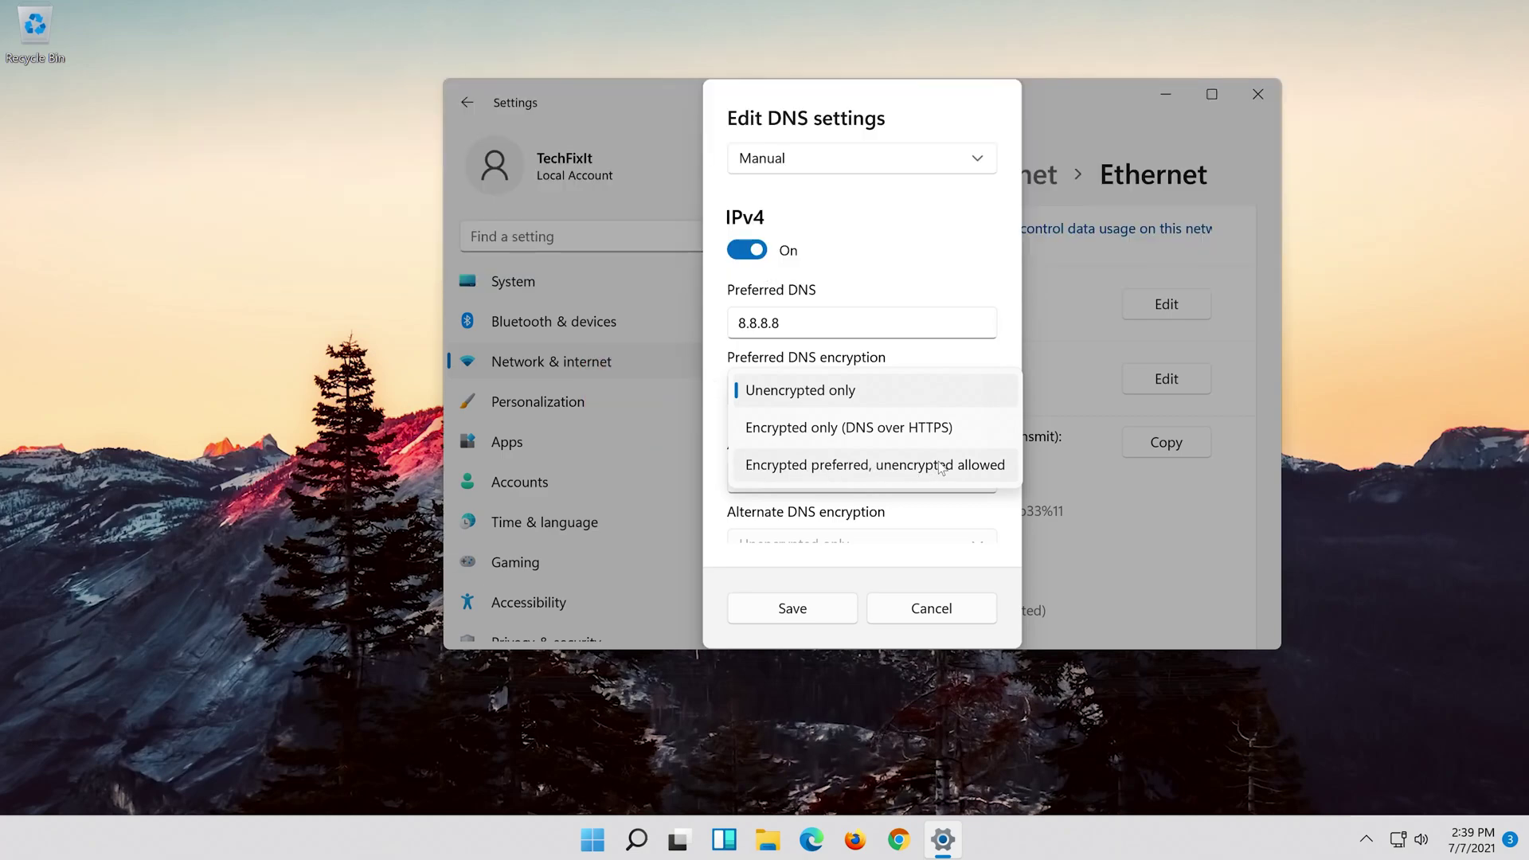
click(942, 468)
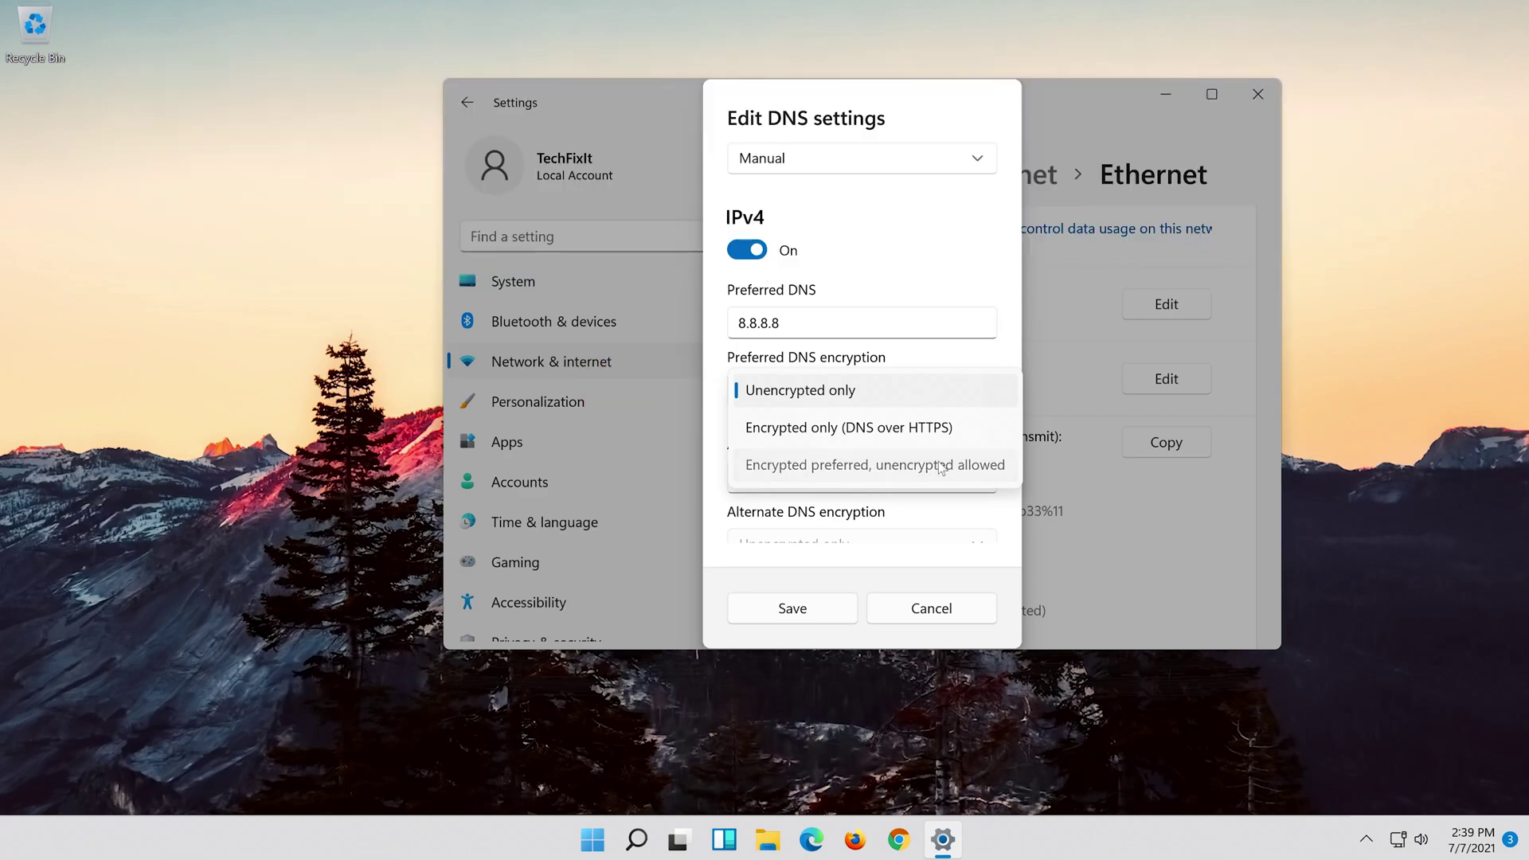
Set alternate DNS 8.8.4.4 to Encrypted preferred and save the DNS settings
click(920, 475)
text(8.8.)
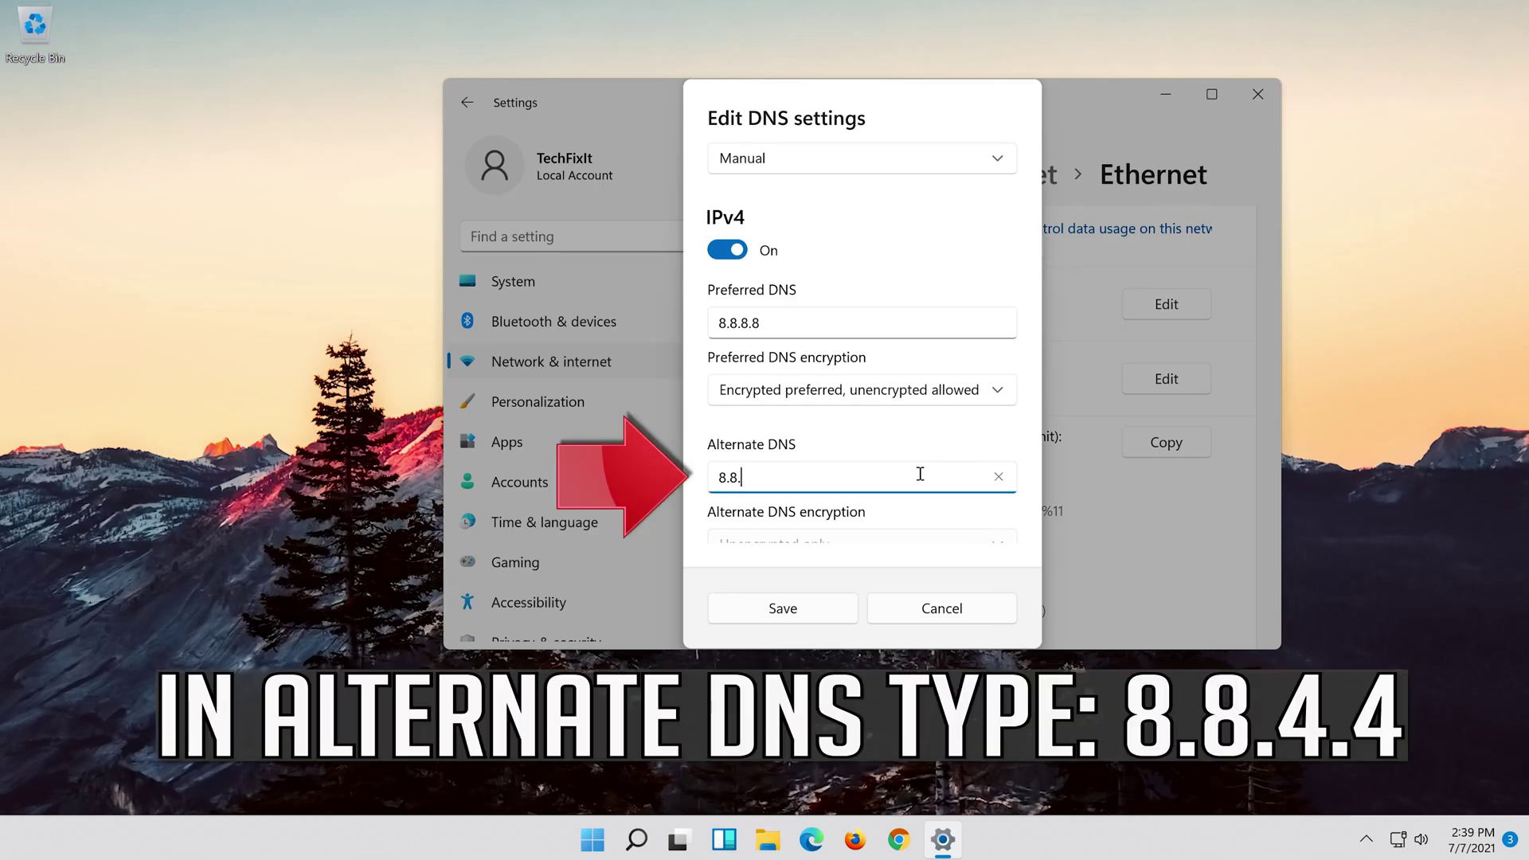
text(4.4)
scroll(1000, 437, down, 2)
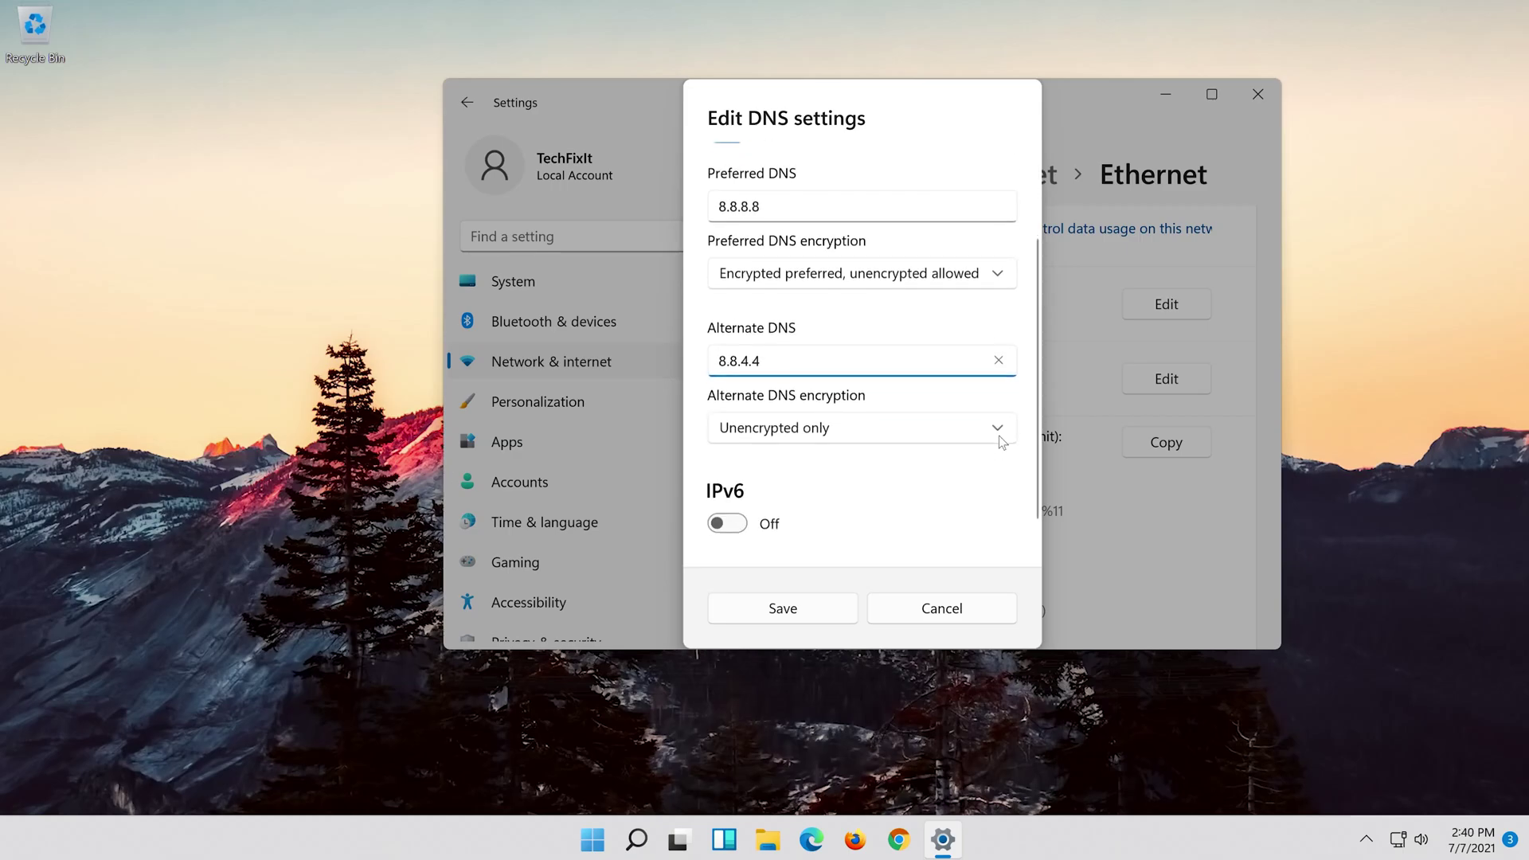
click(926, 428)
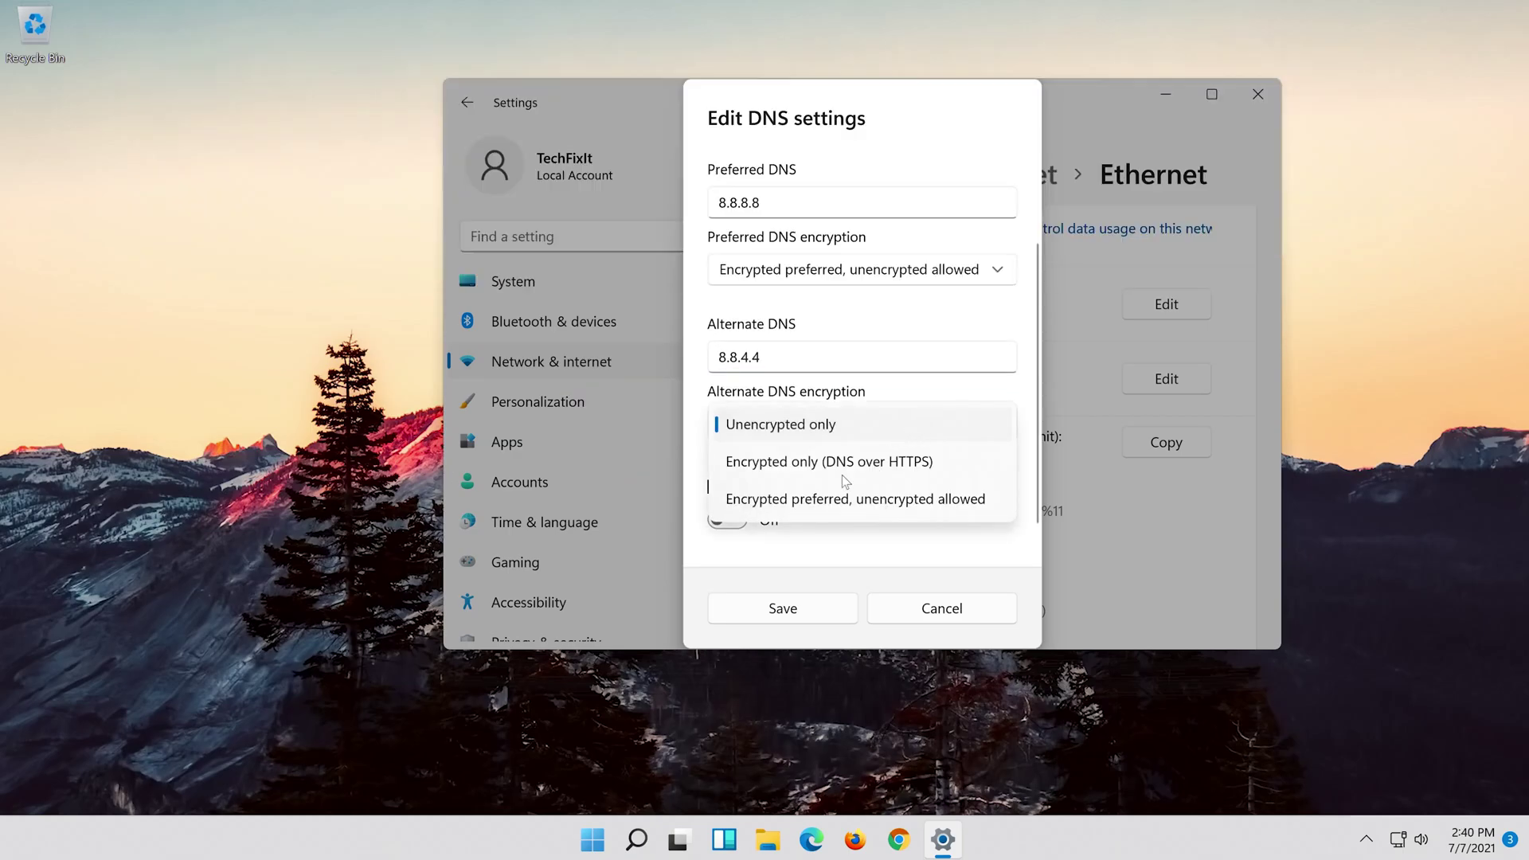
click(868, 502)
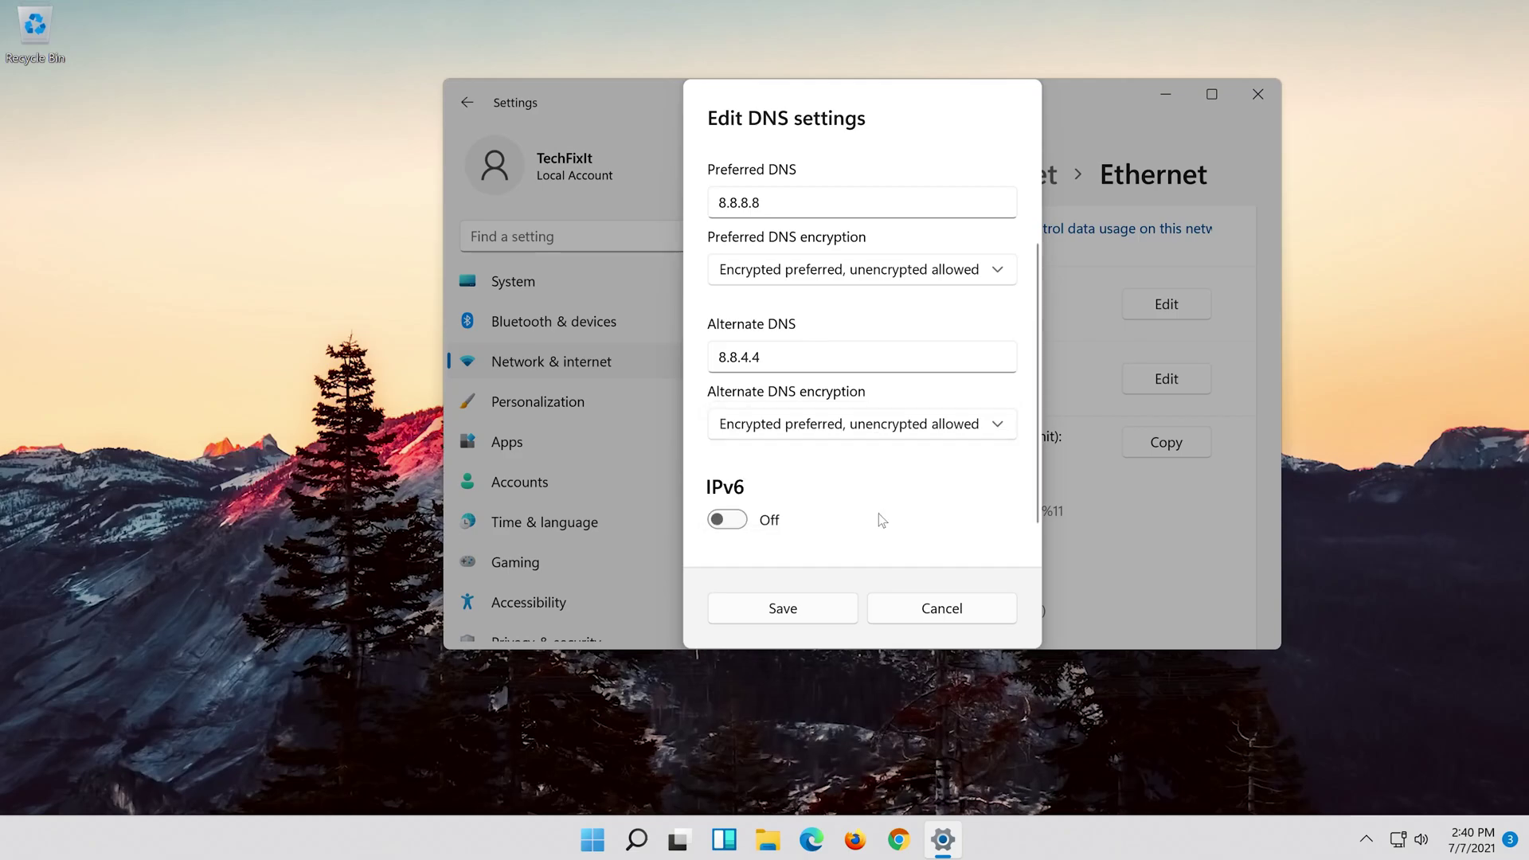
click(757, 613)
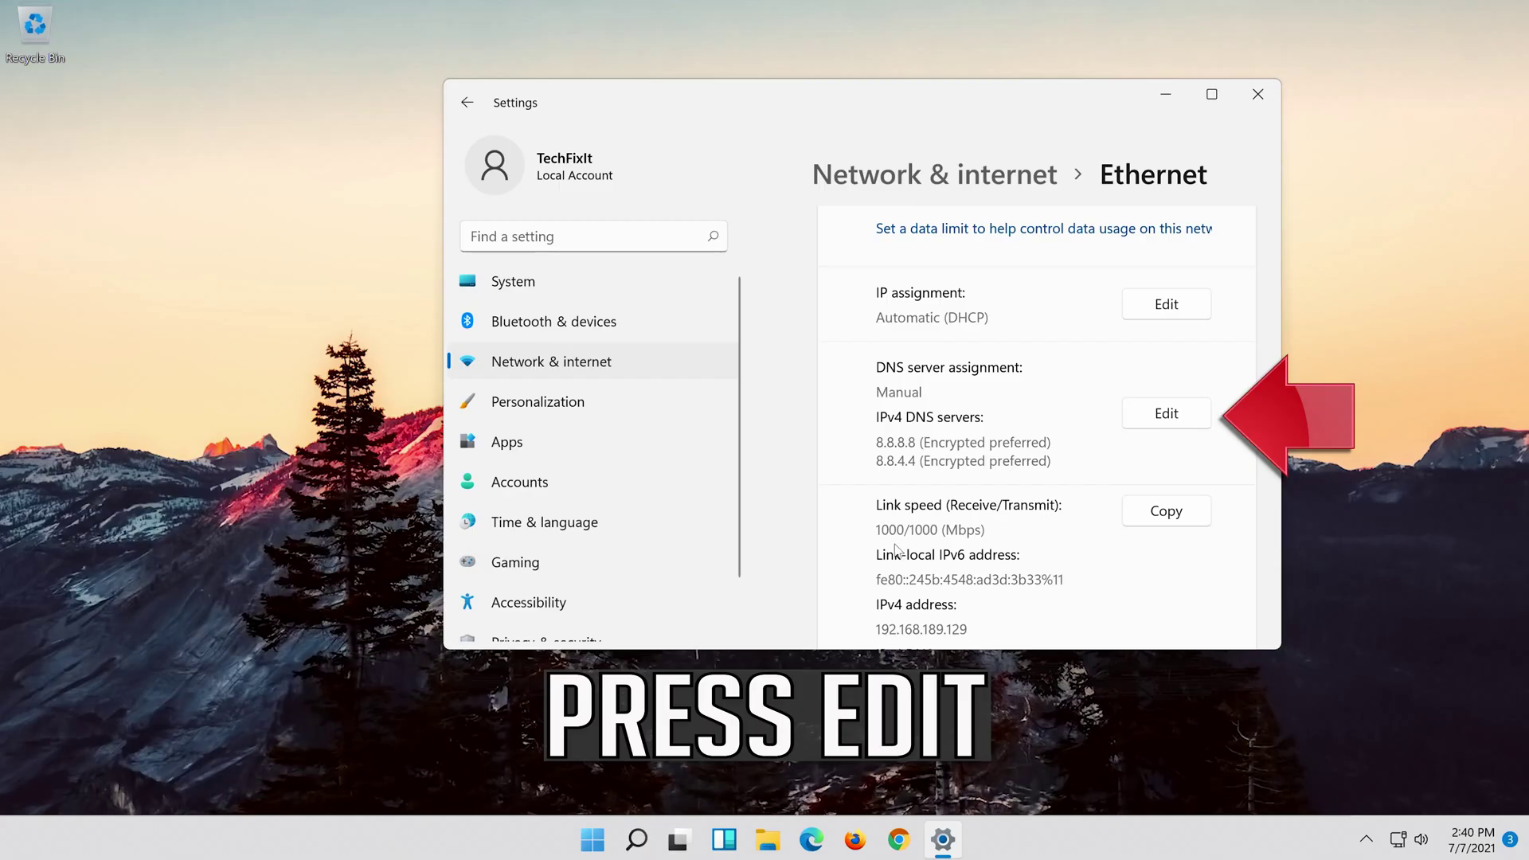
Turn off manual IPv4 DNS, set the assignment to Automatic (DHCP), and save
click(1163, 417)
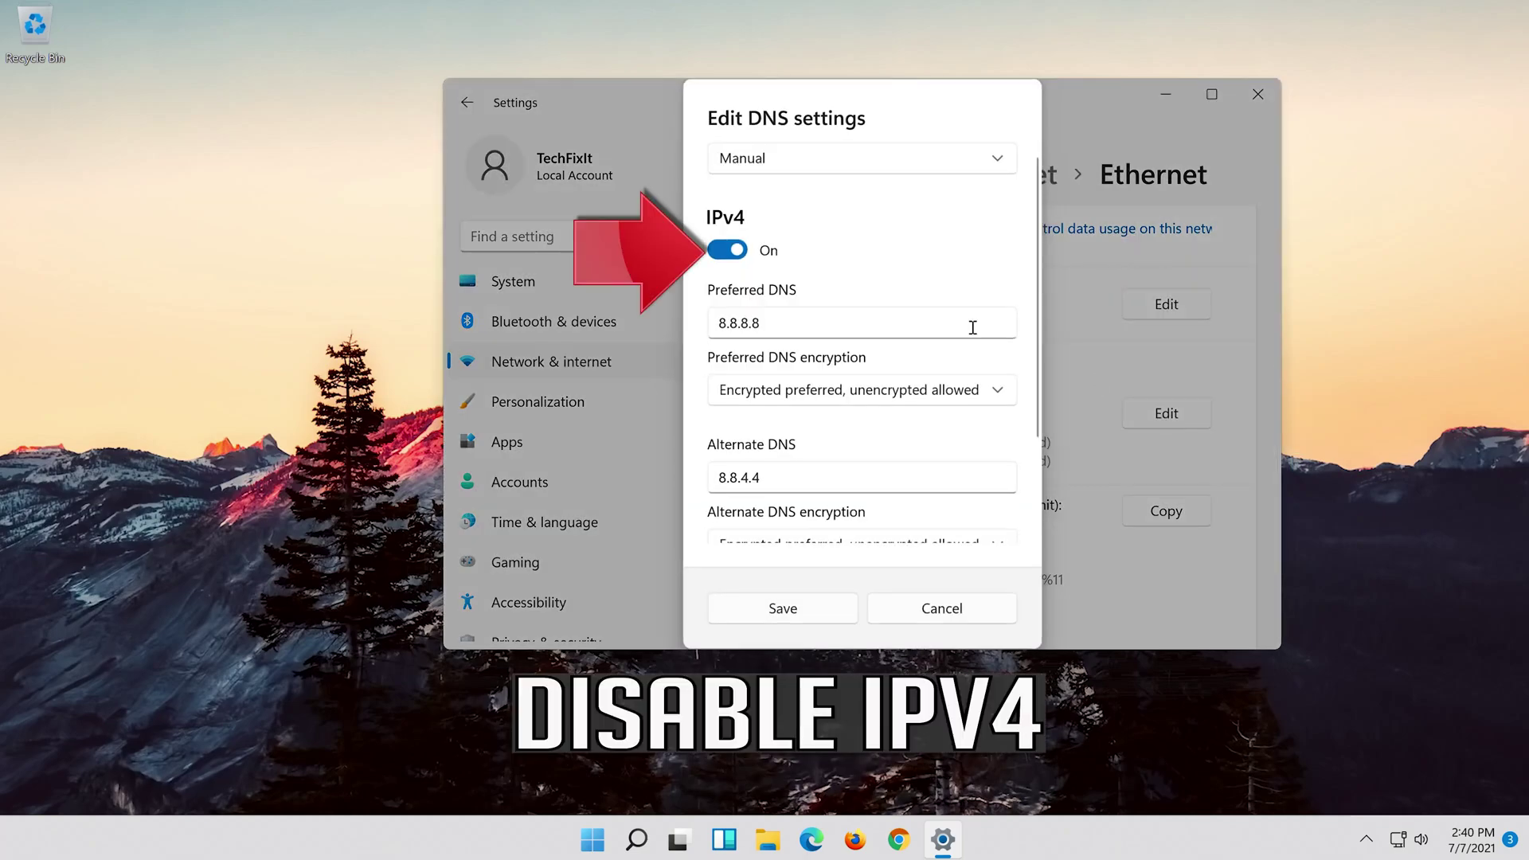
click(740, 251)
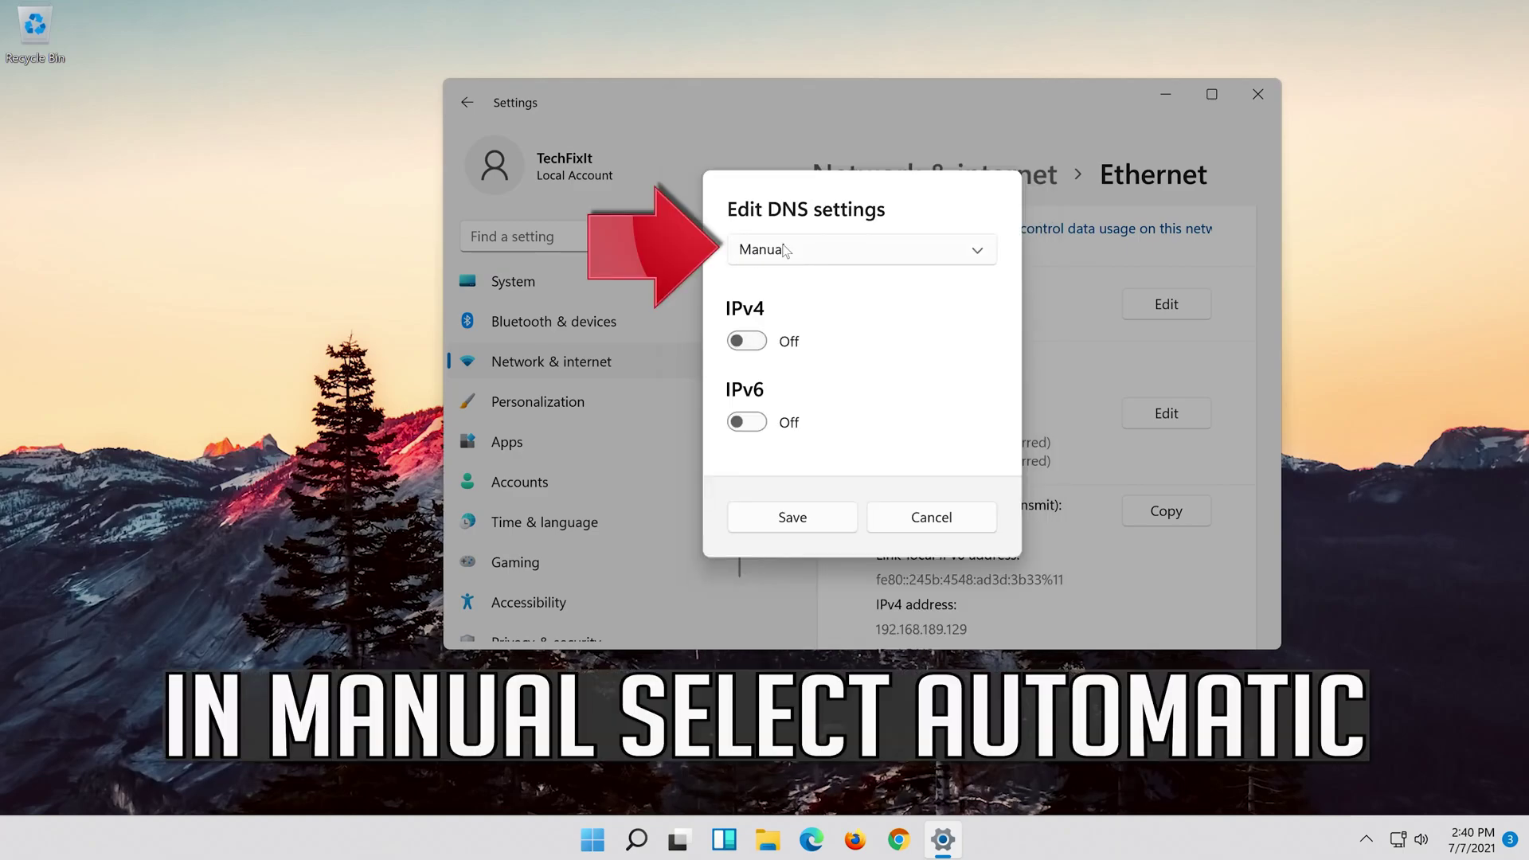
click(861, 252)
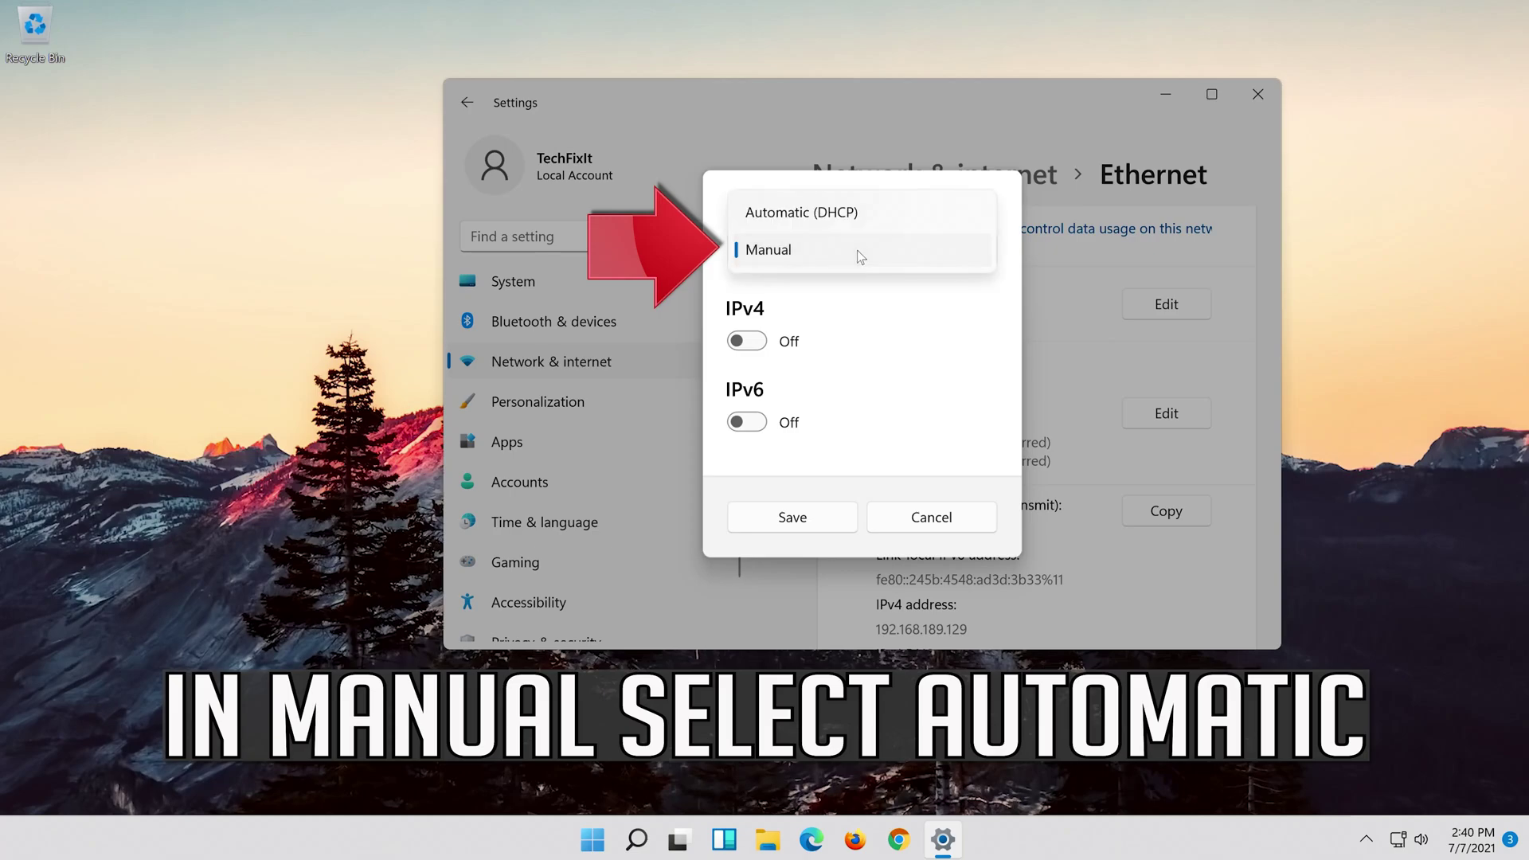
click(890, 212)
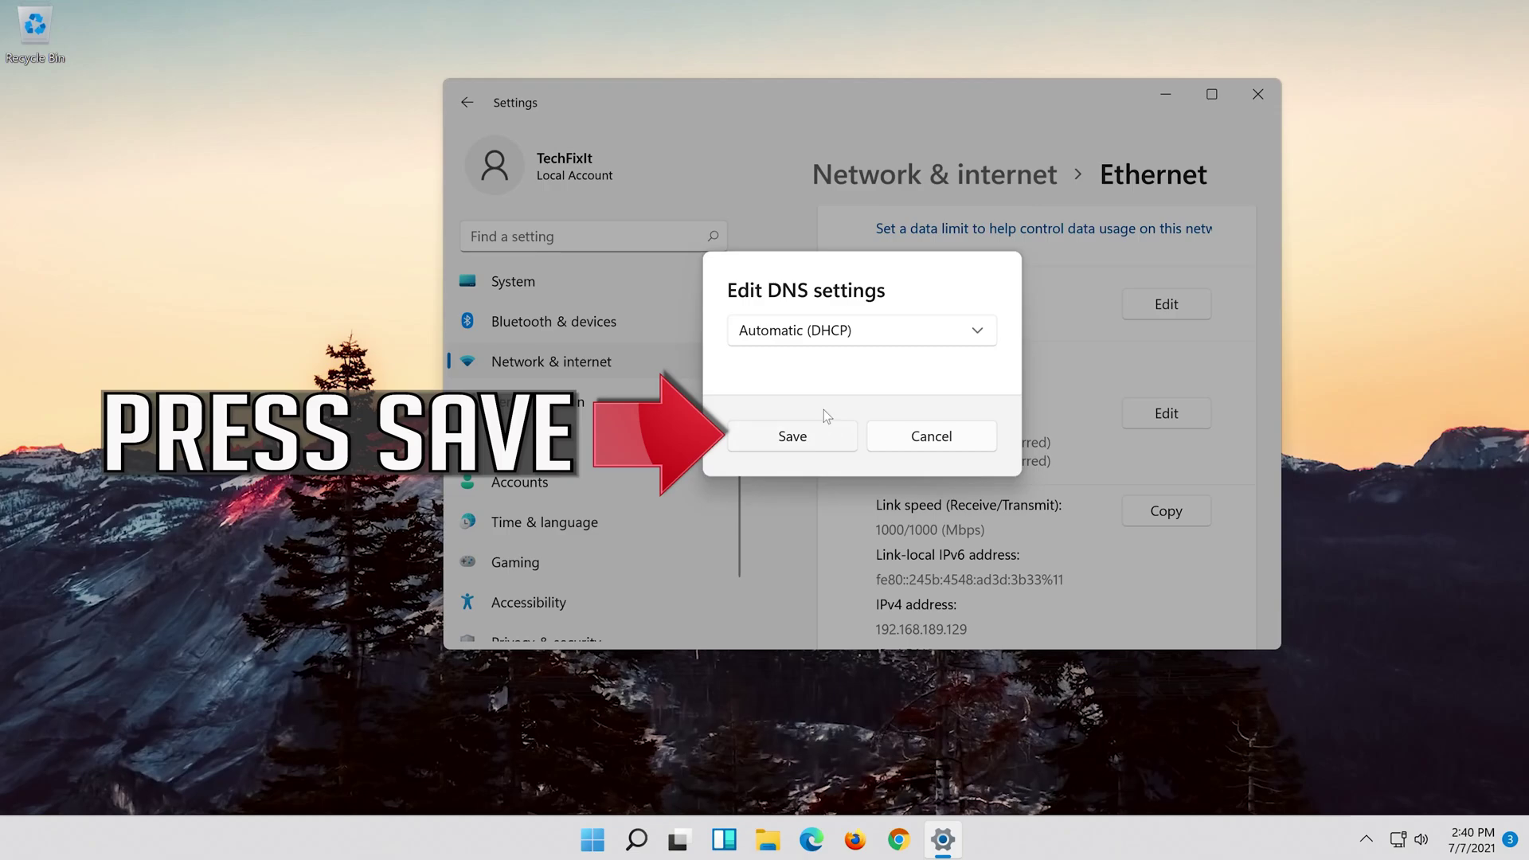
click(794, 440)
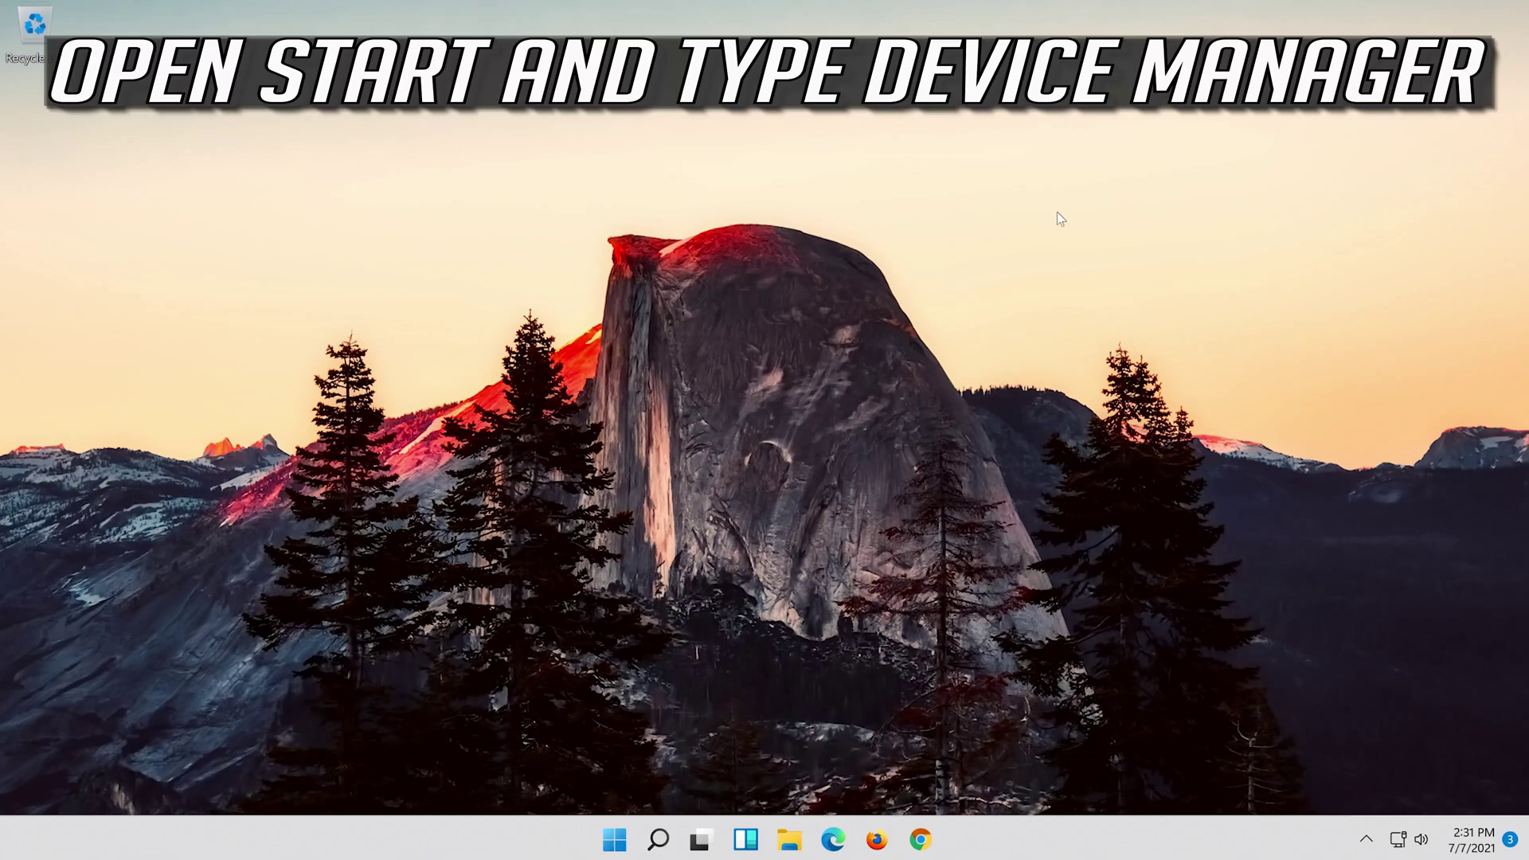
Search for 'device manager' and launch Device Manager from the results
click(658, 840)
text(dei)
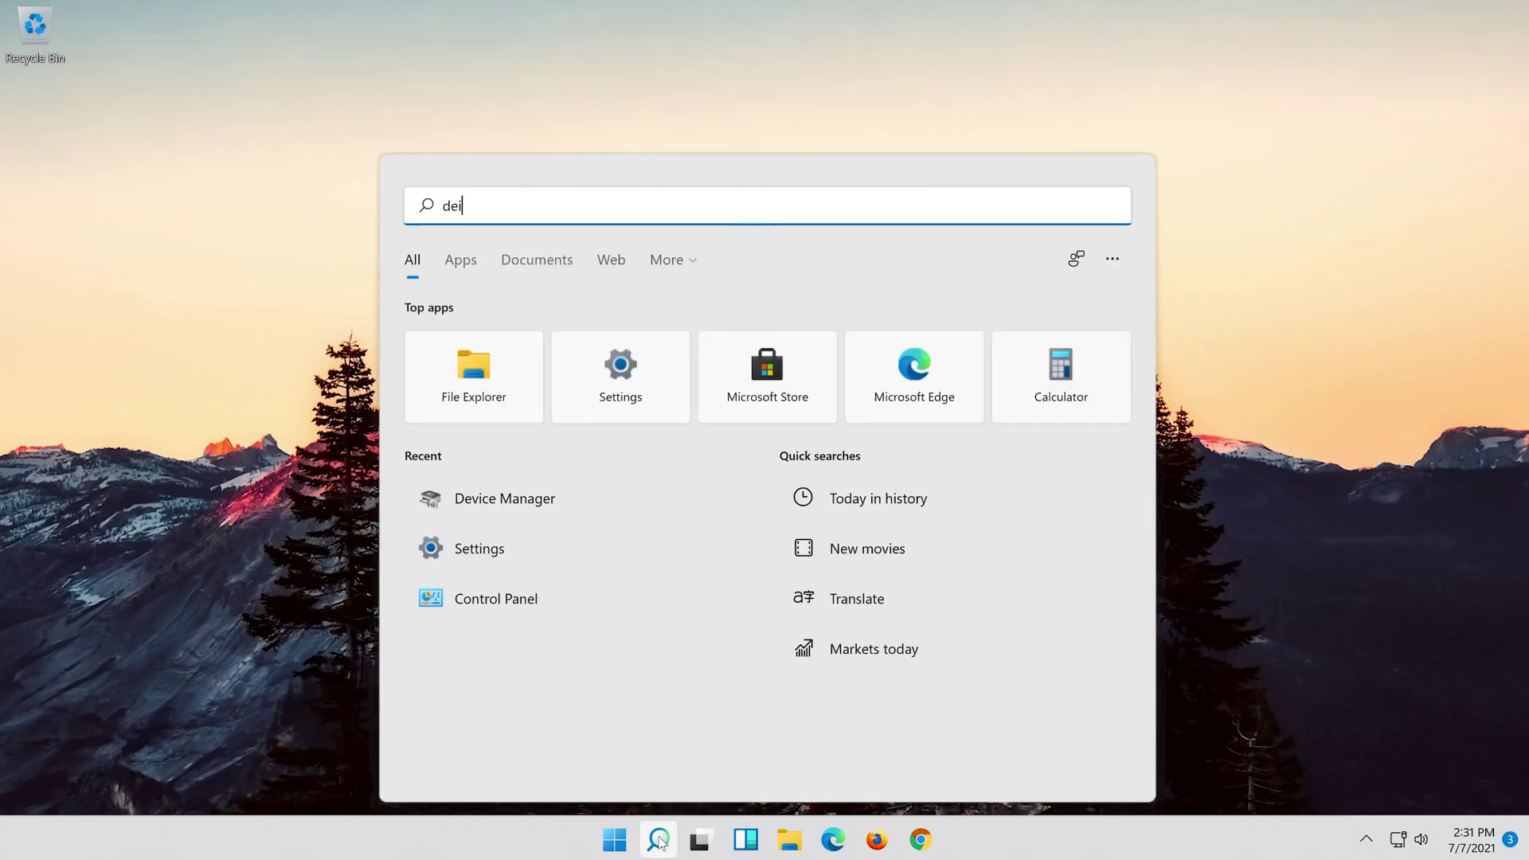
key(BackSpace)
text(vice m)
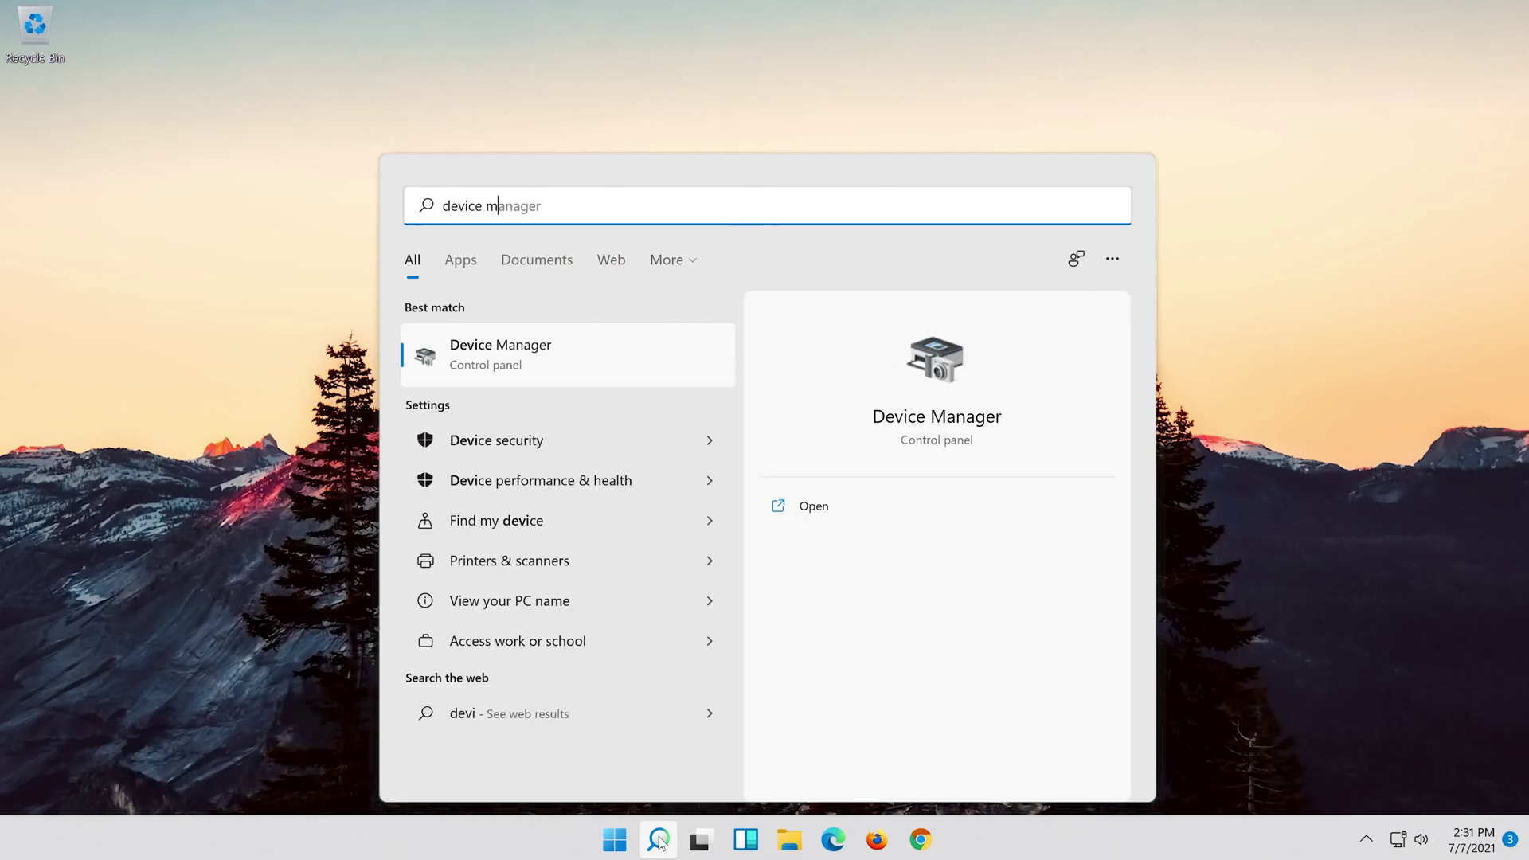
text(anager)
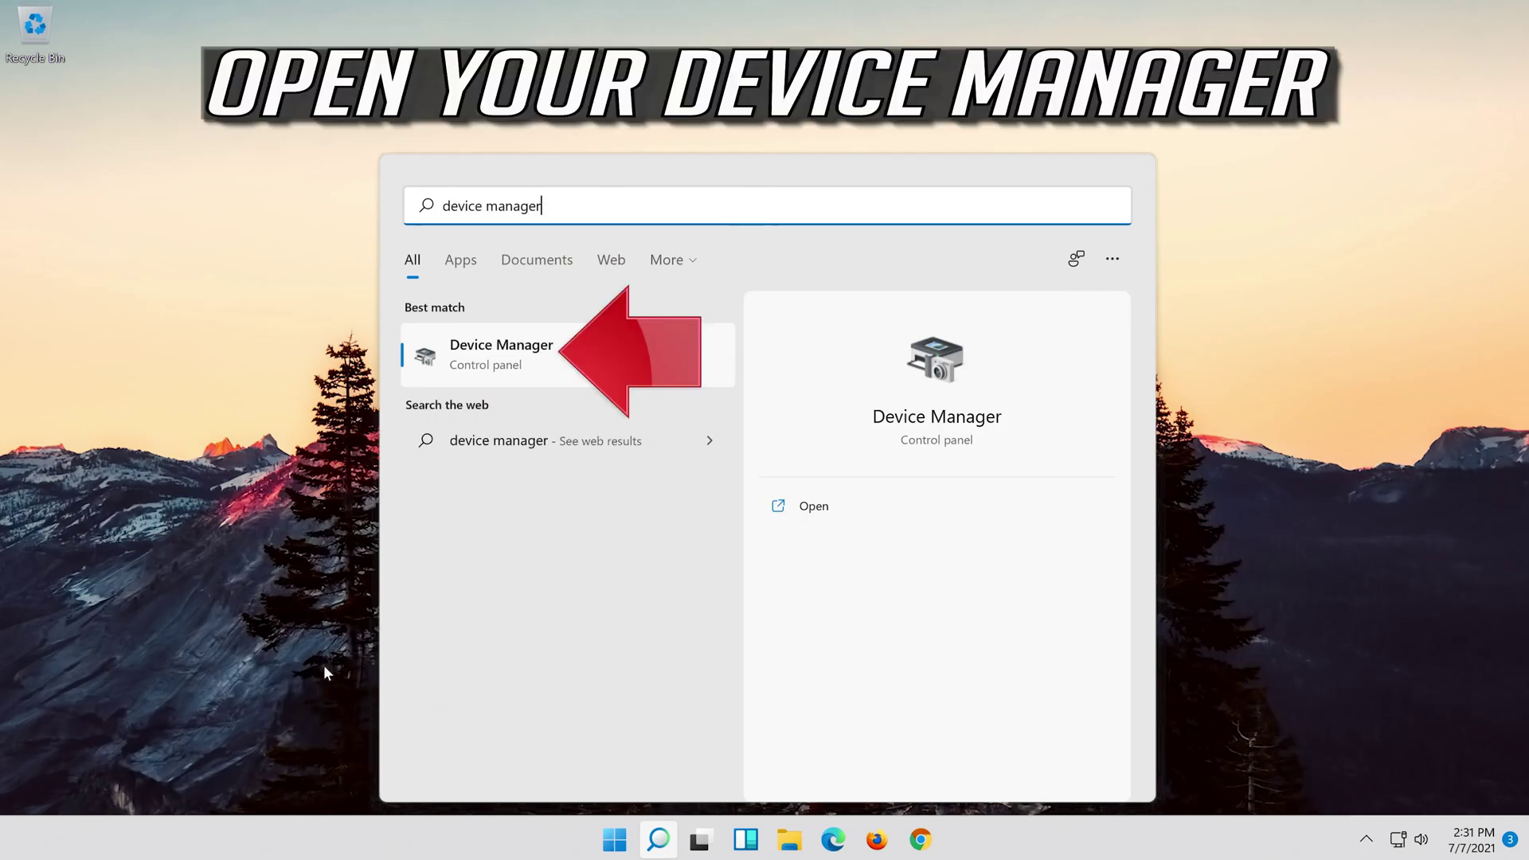
click(539, 354)
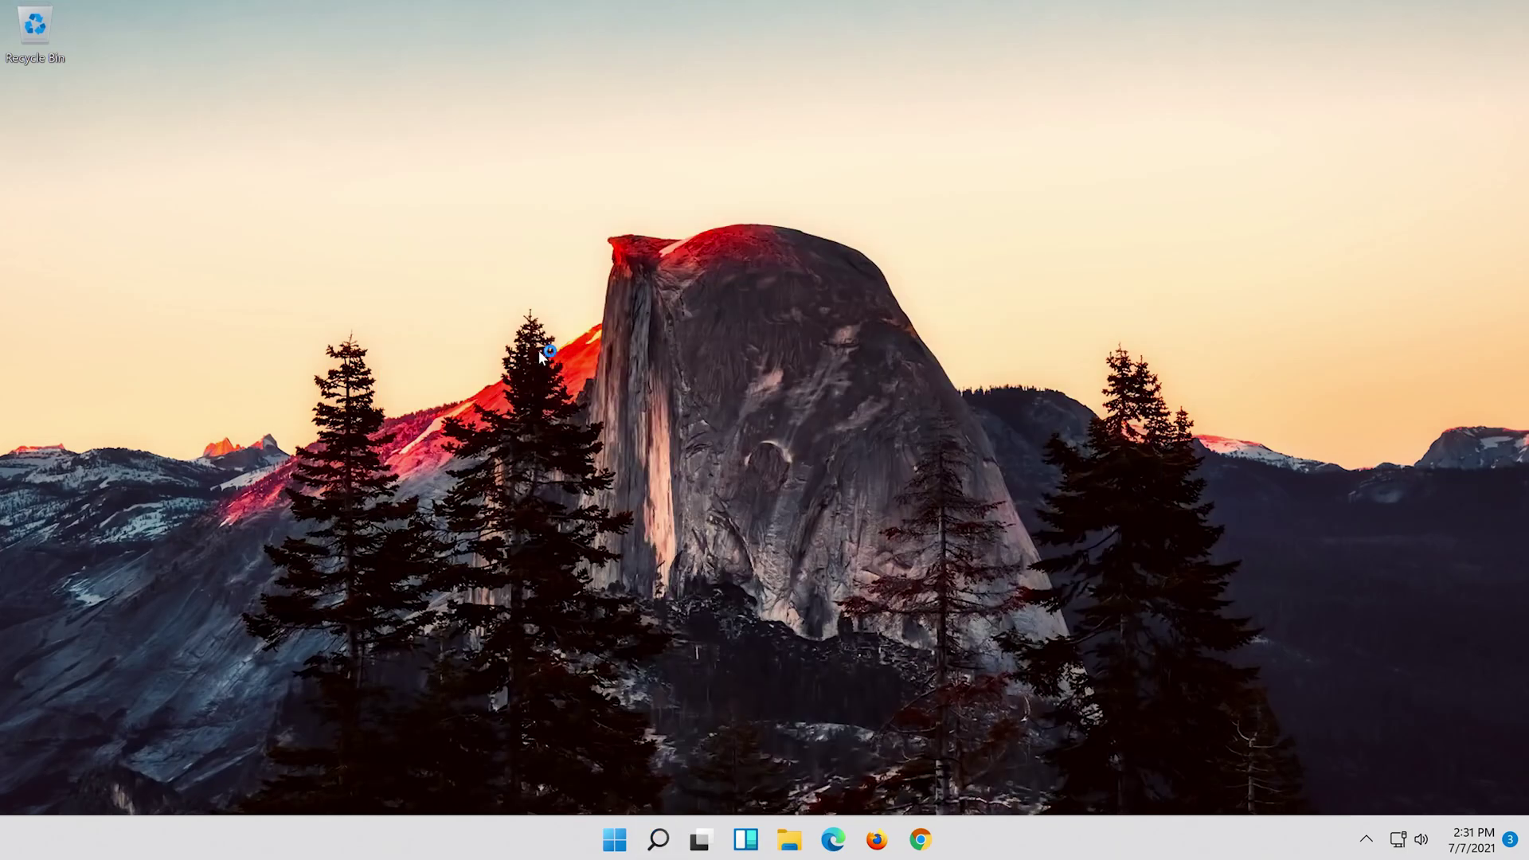
Open the Driver tab of the Intel(R) 82574L adapter's properties under Network adapters
click(503, 516)
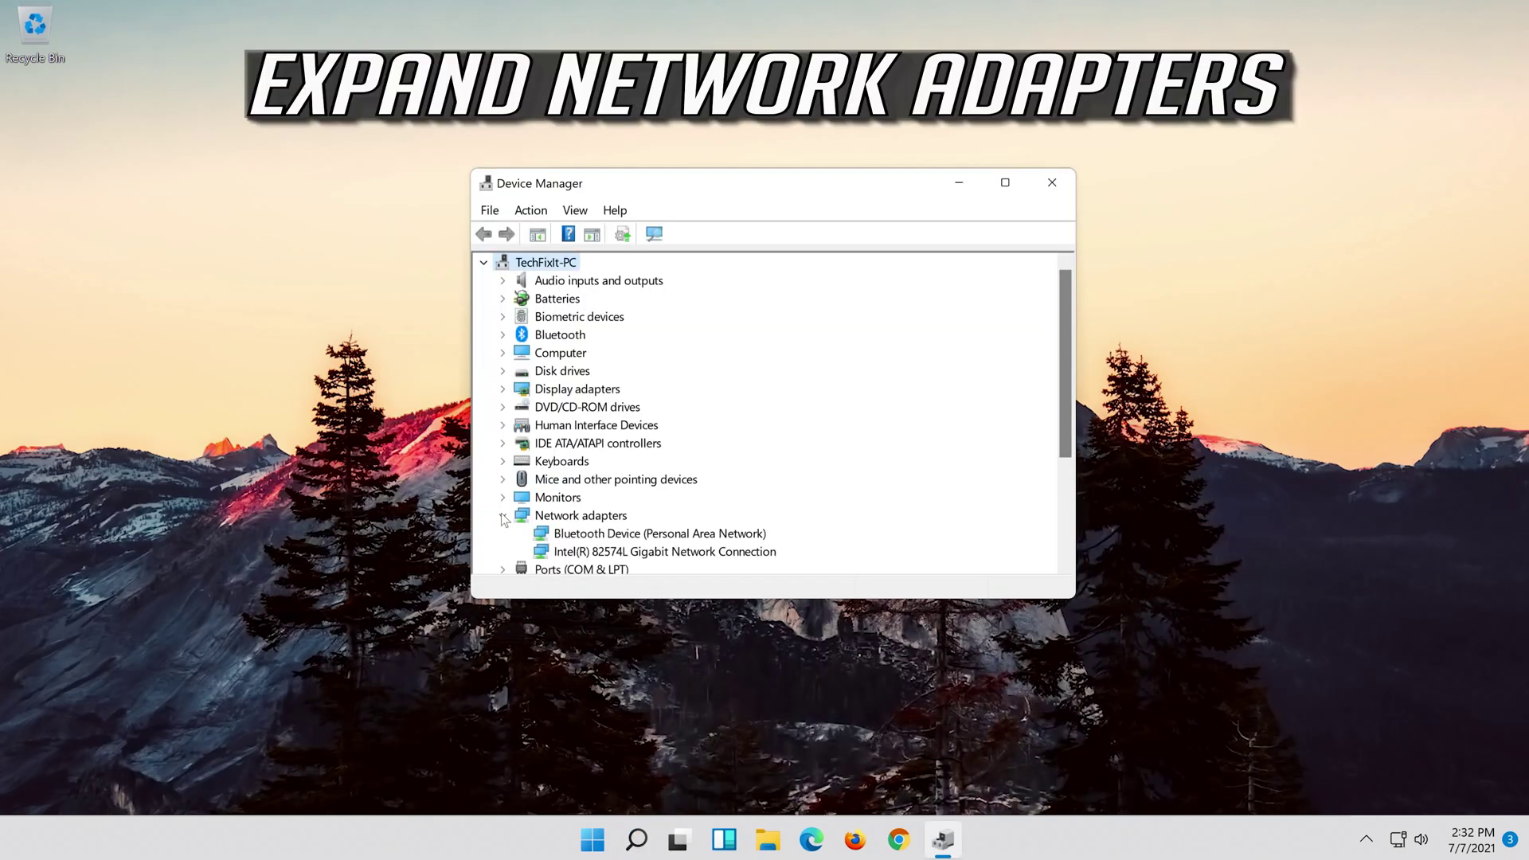
click(586, 558)
right_click(674, 555)
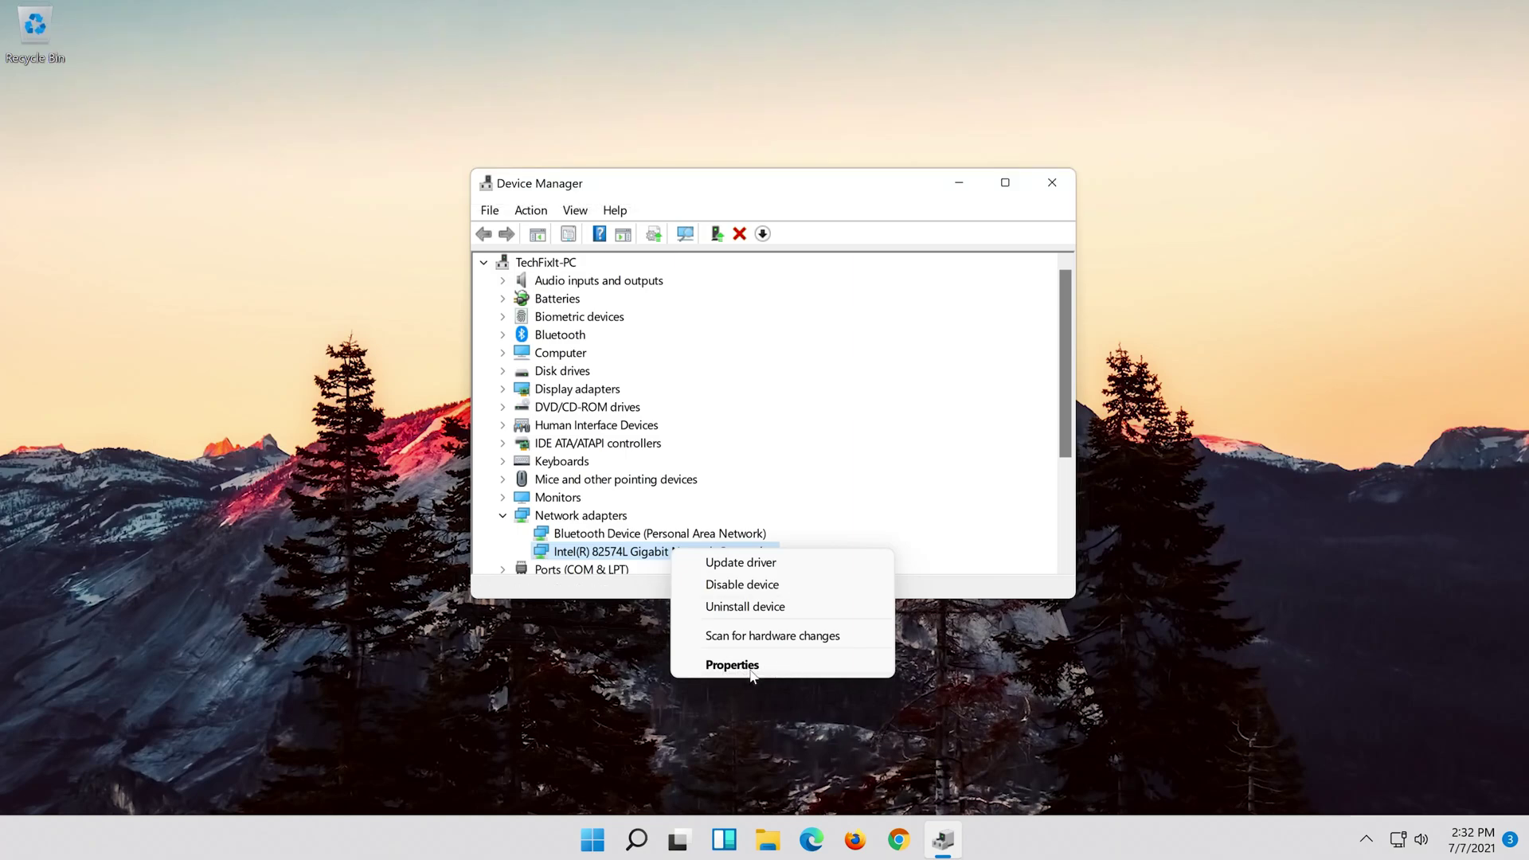
click(749, 666)
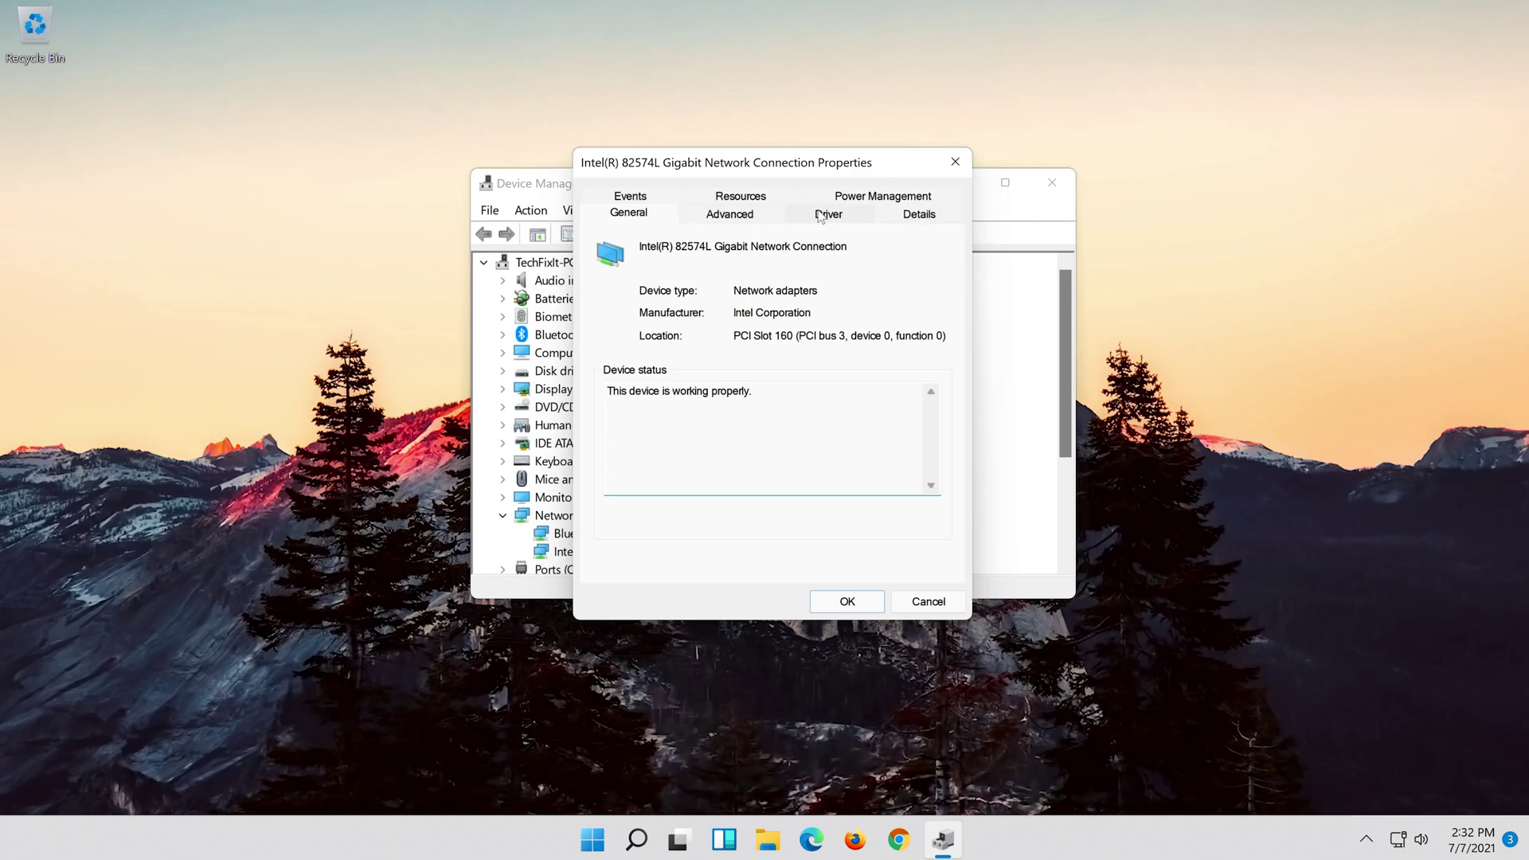
click(827, 215)
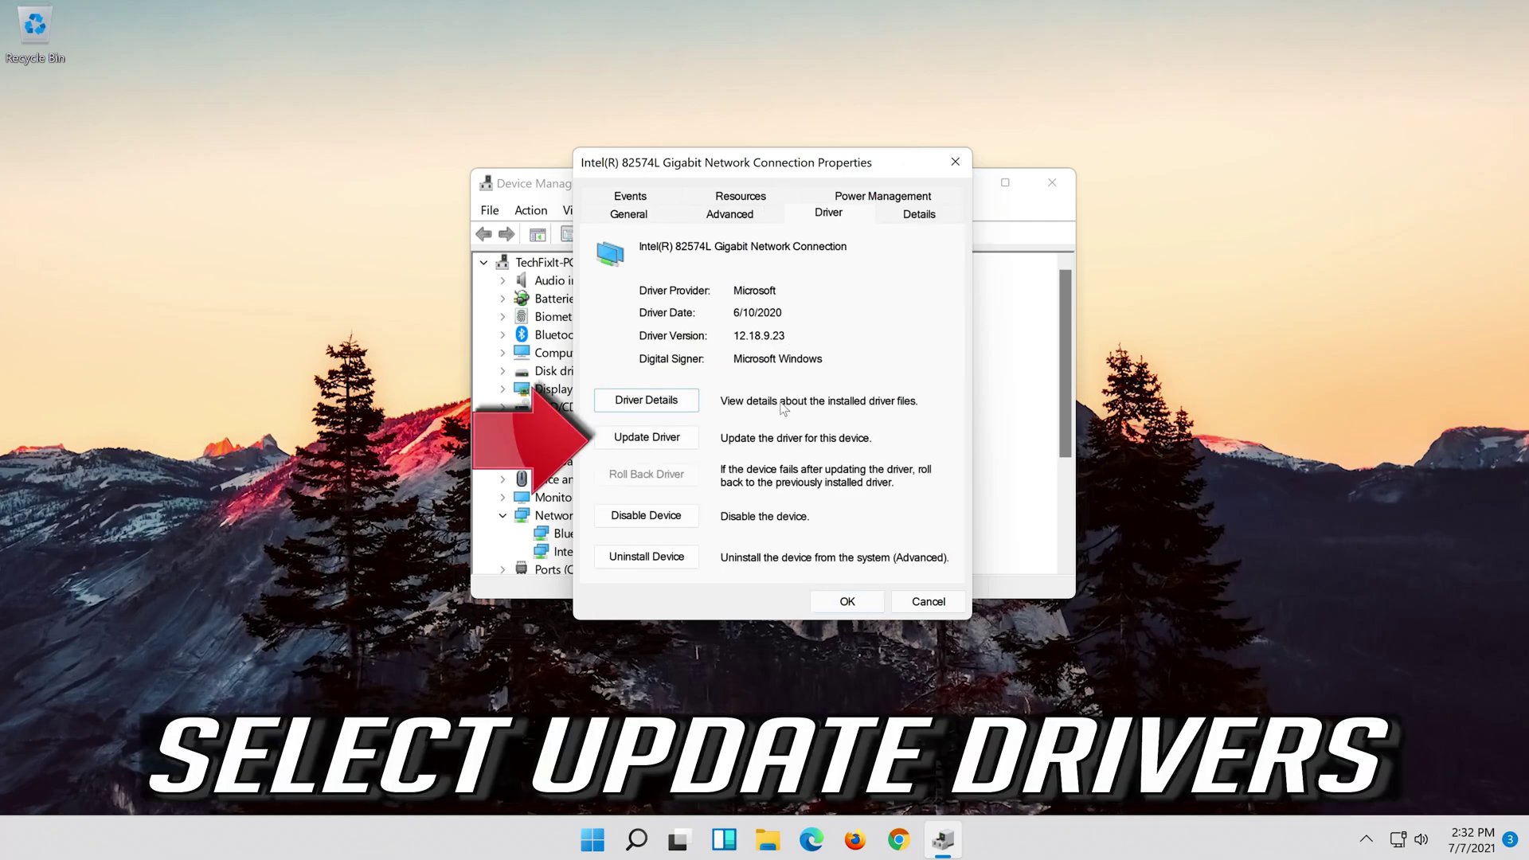
Reinstall the Intel(R) 82574L driver by picking it from this computer's compatible driver list
click(643, 443)
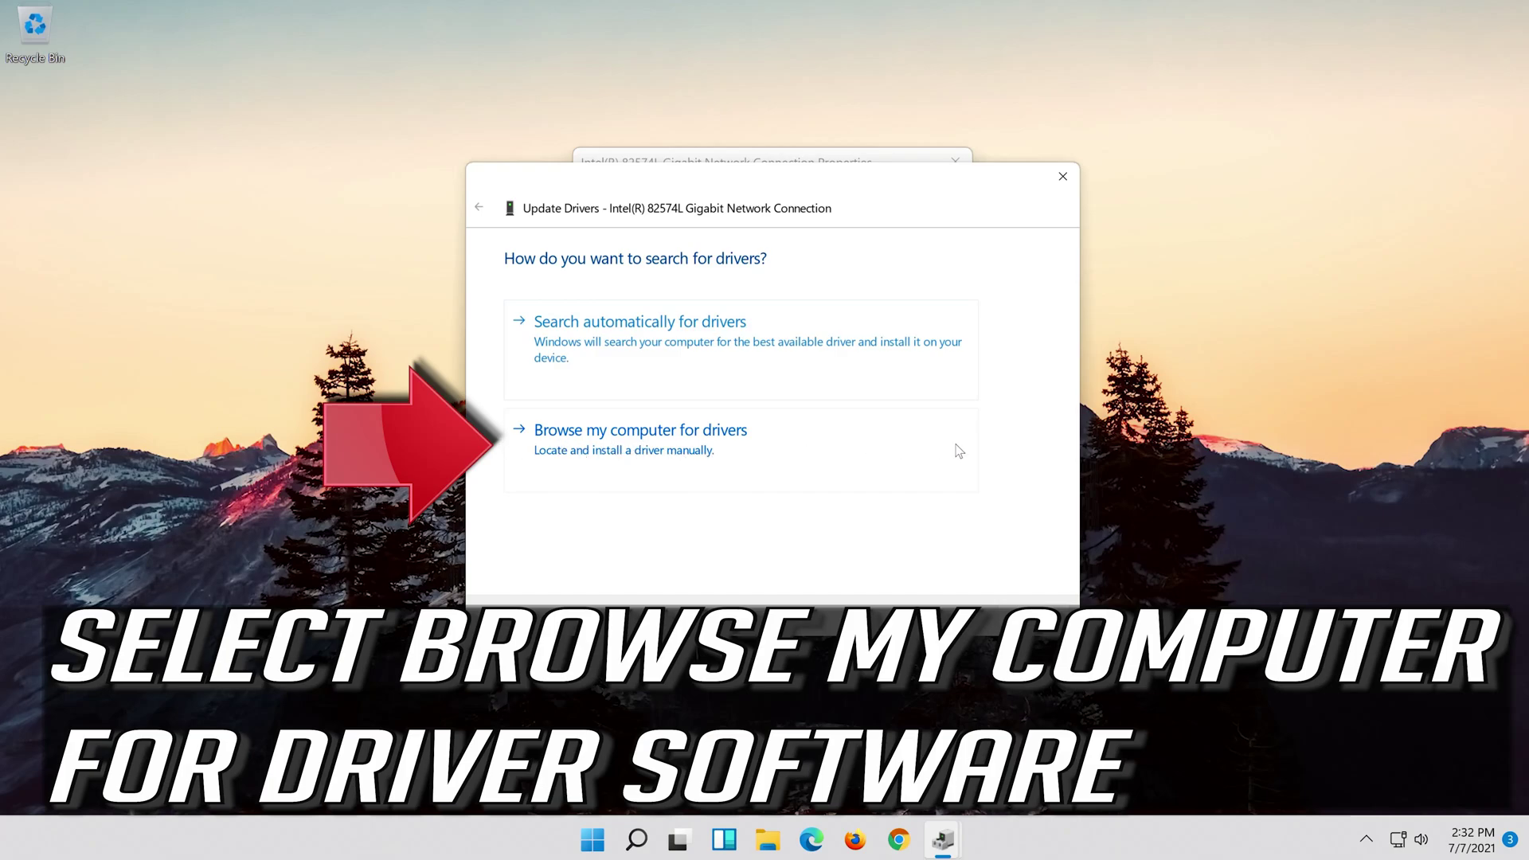
click(683, 464)
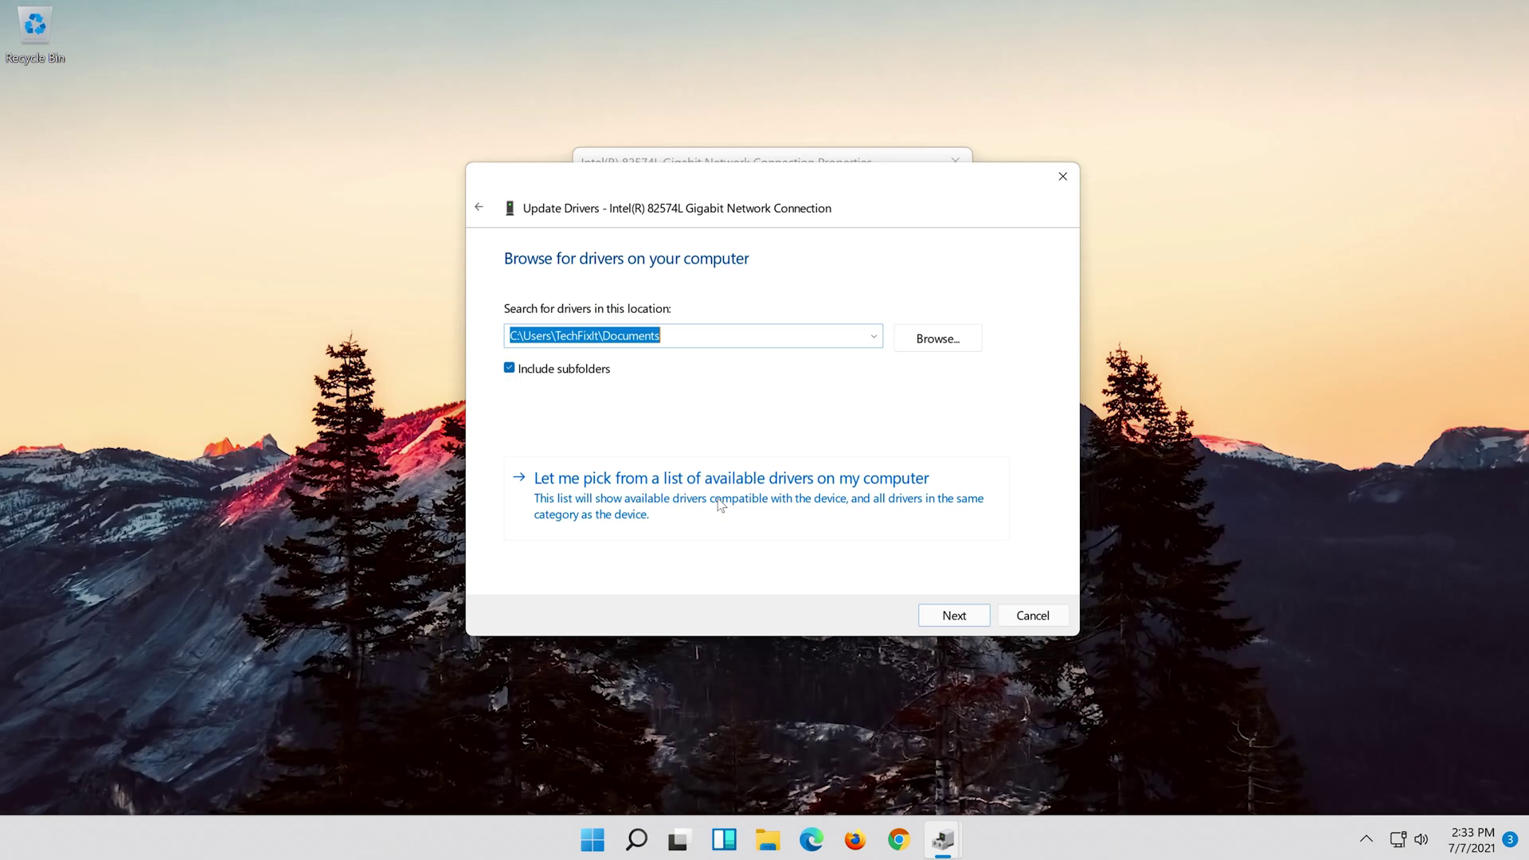
click(720, 502)
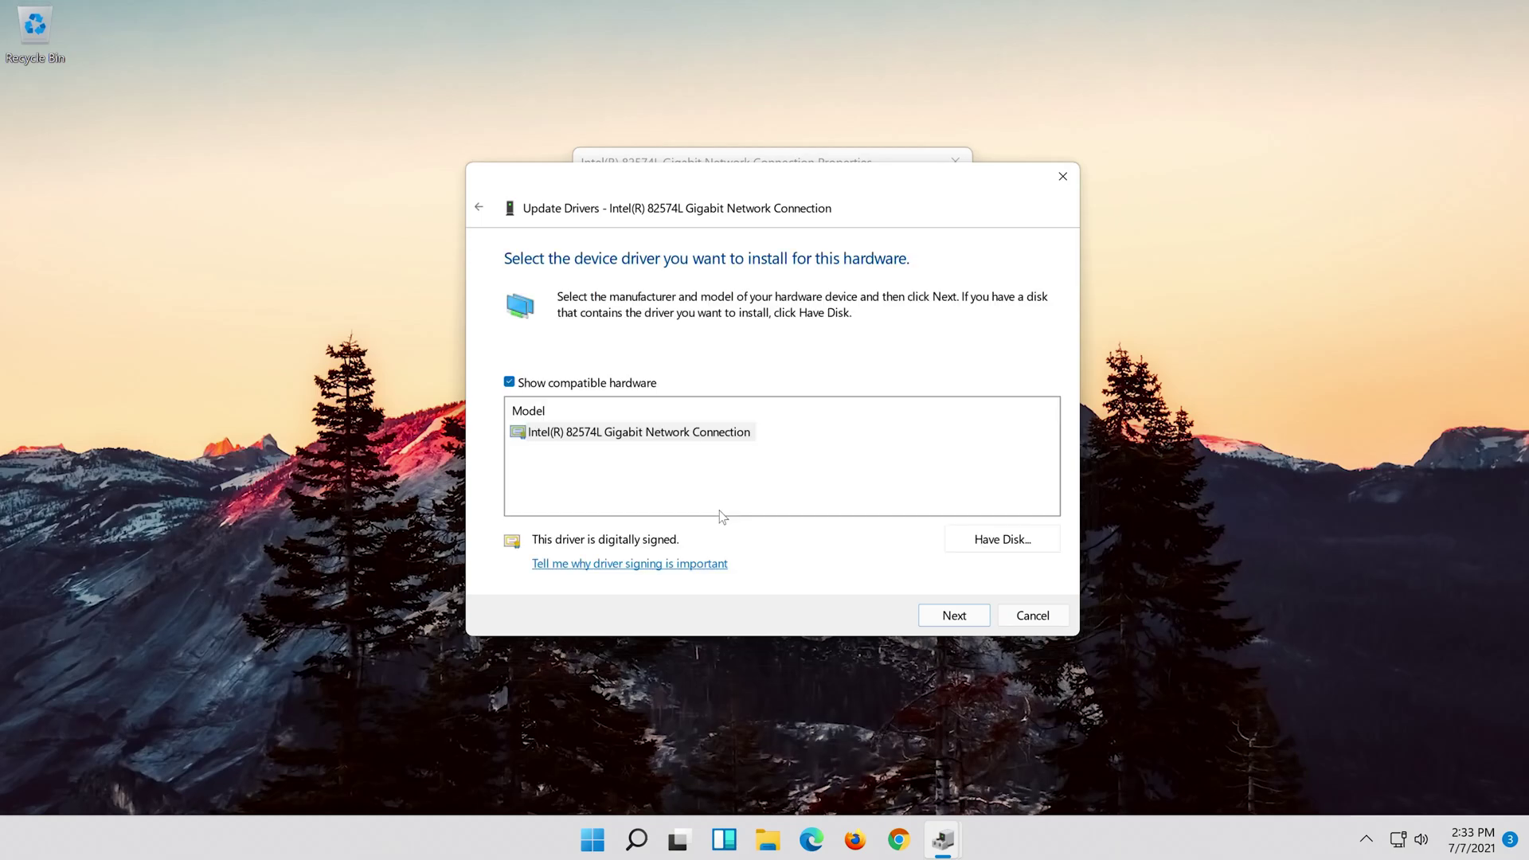
click(615, 435)
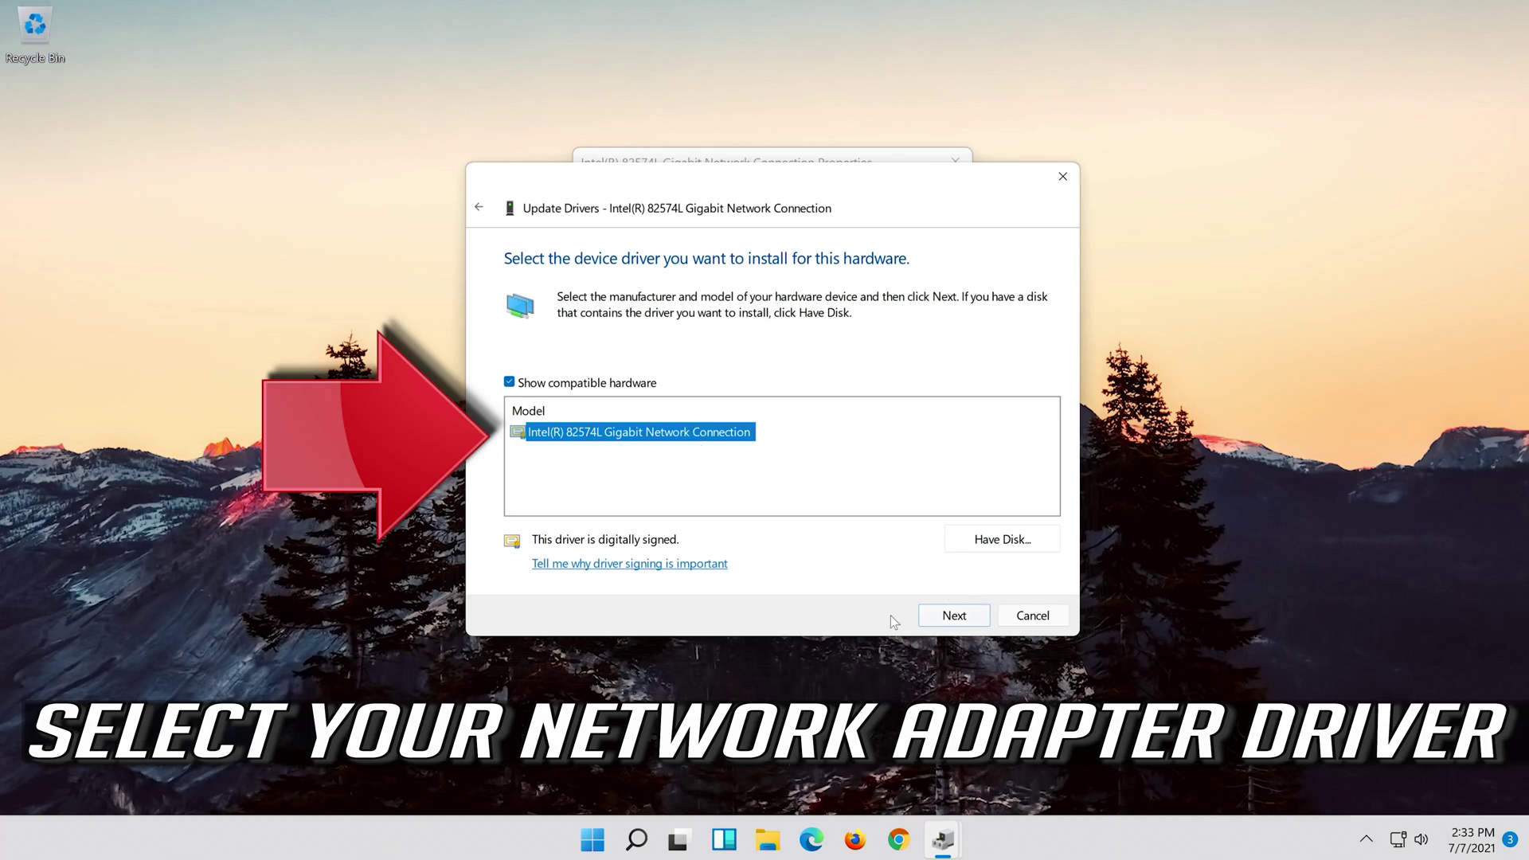
click(960, 615)
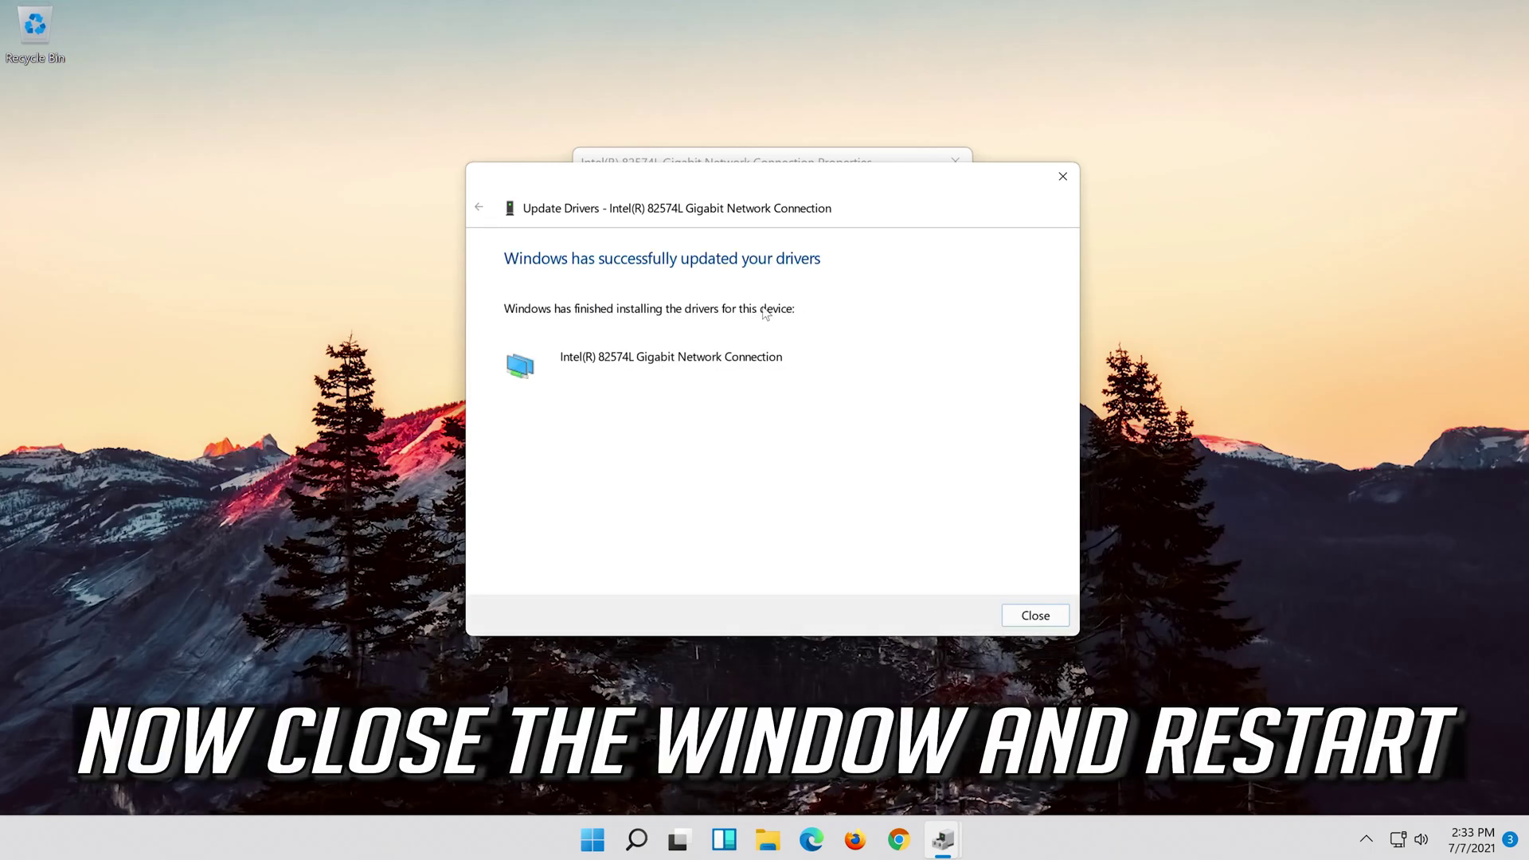
Close the driver update and adapter properties dialogs, then restart the PC
click(1036, 615)
click(846, 601)
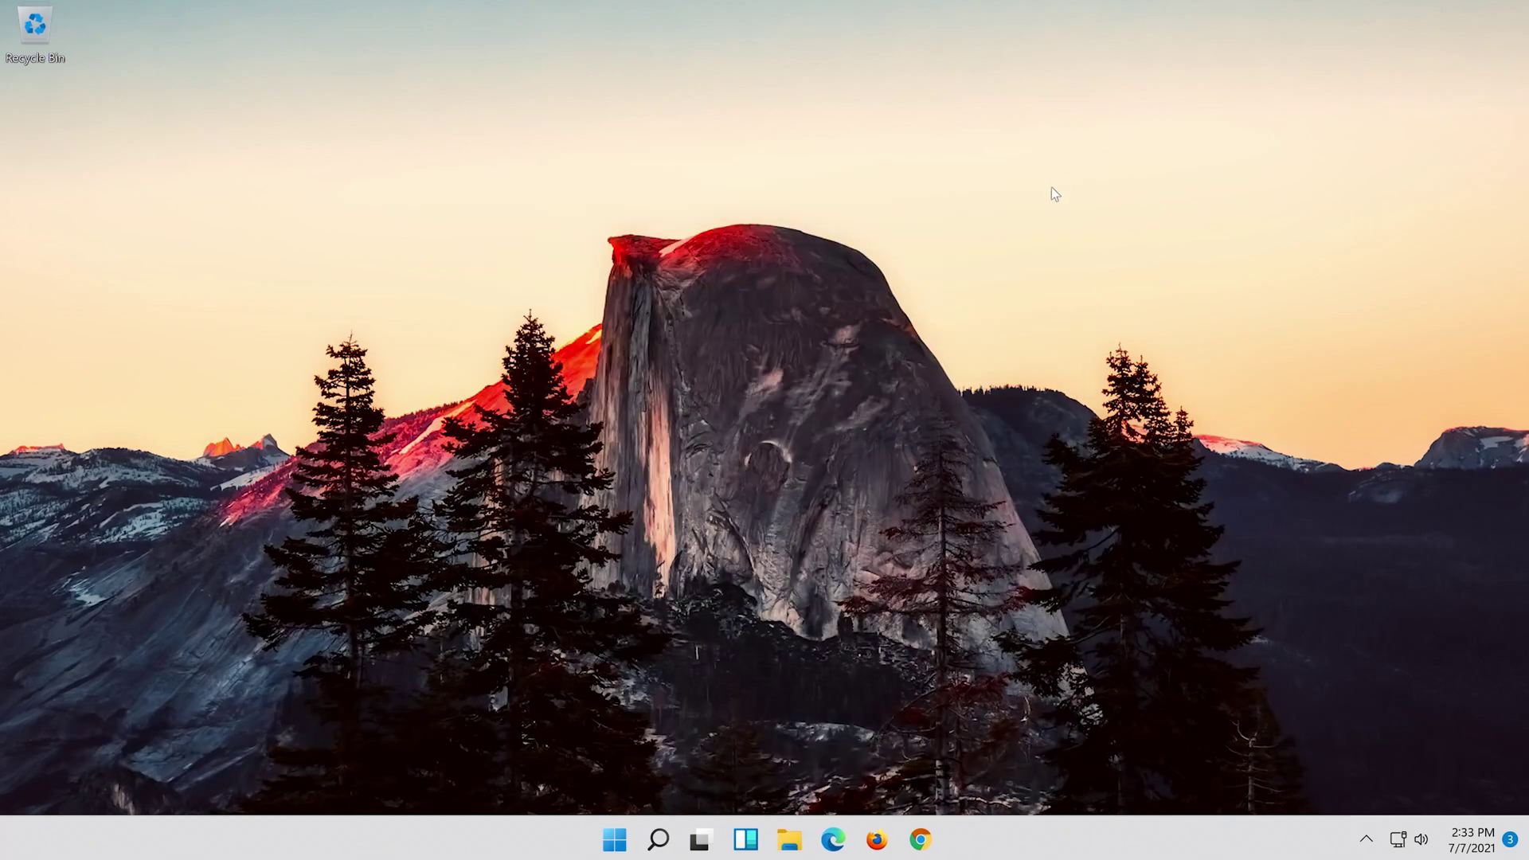
click(610, 829)
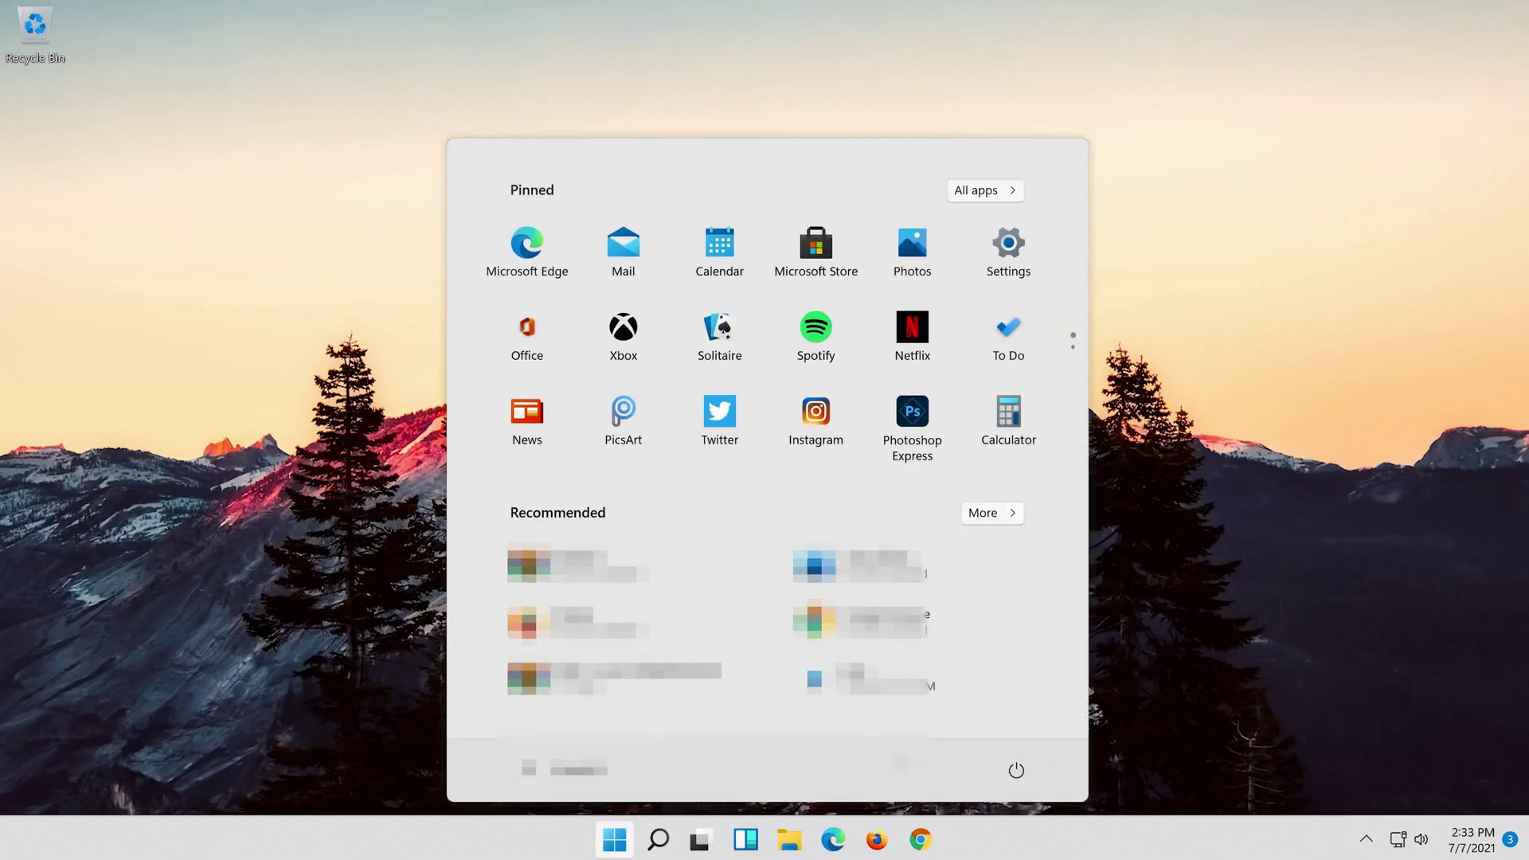
click(1016, 770)
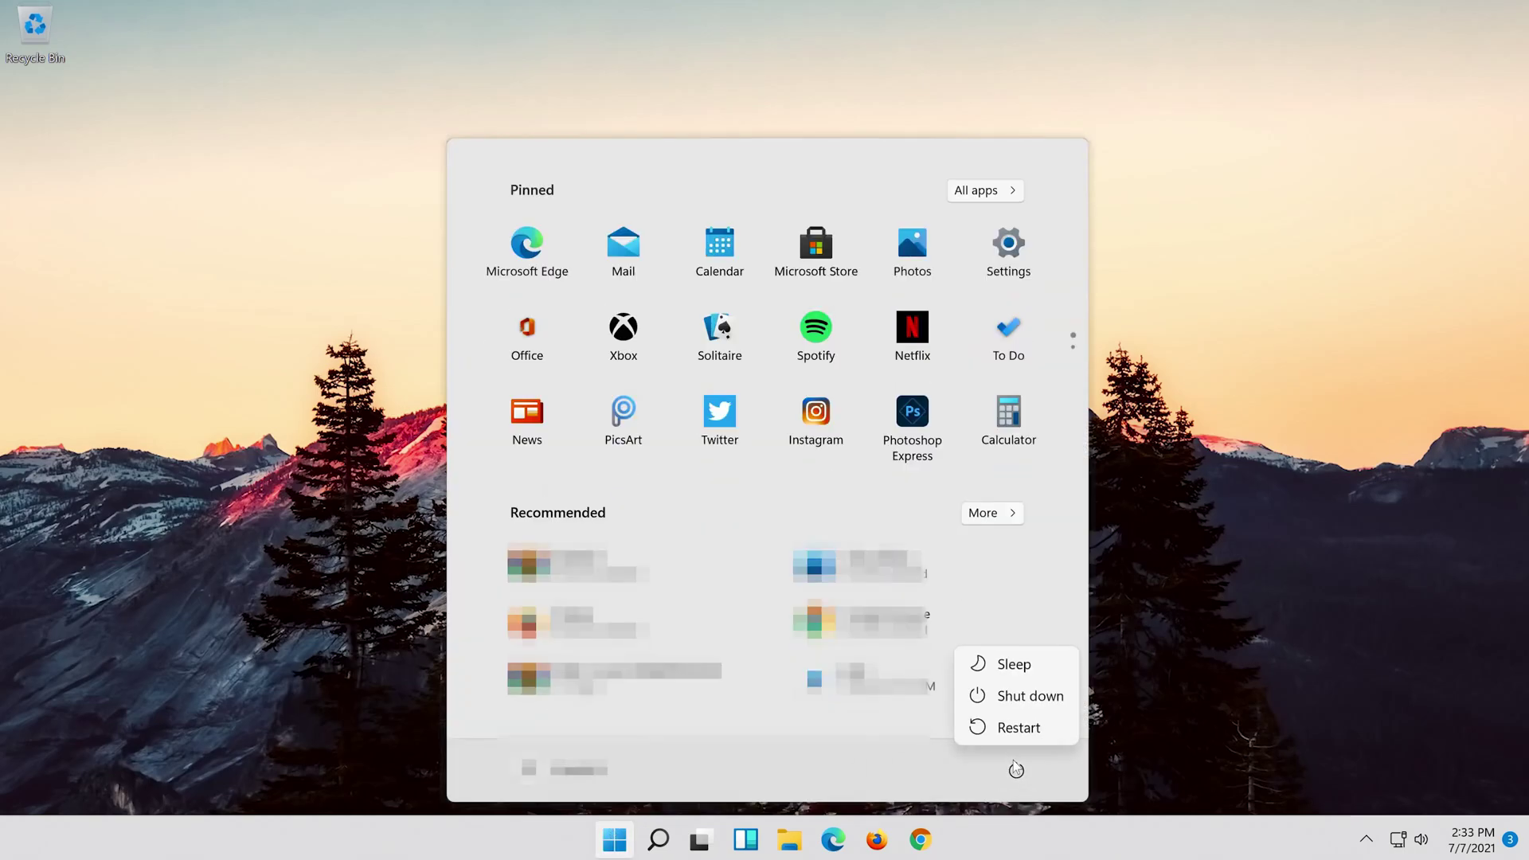
click(1015, 728)
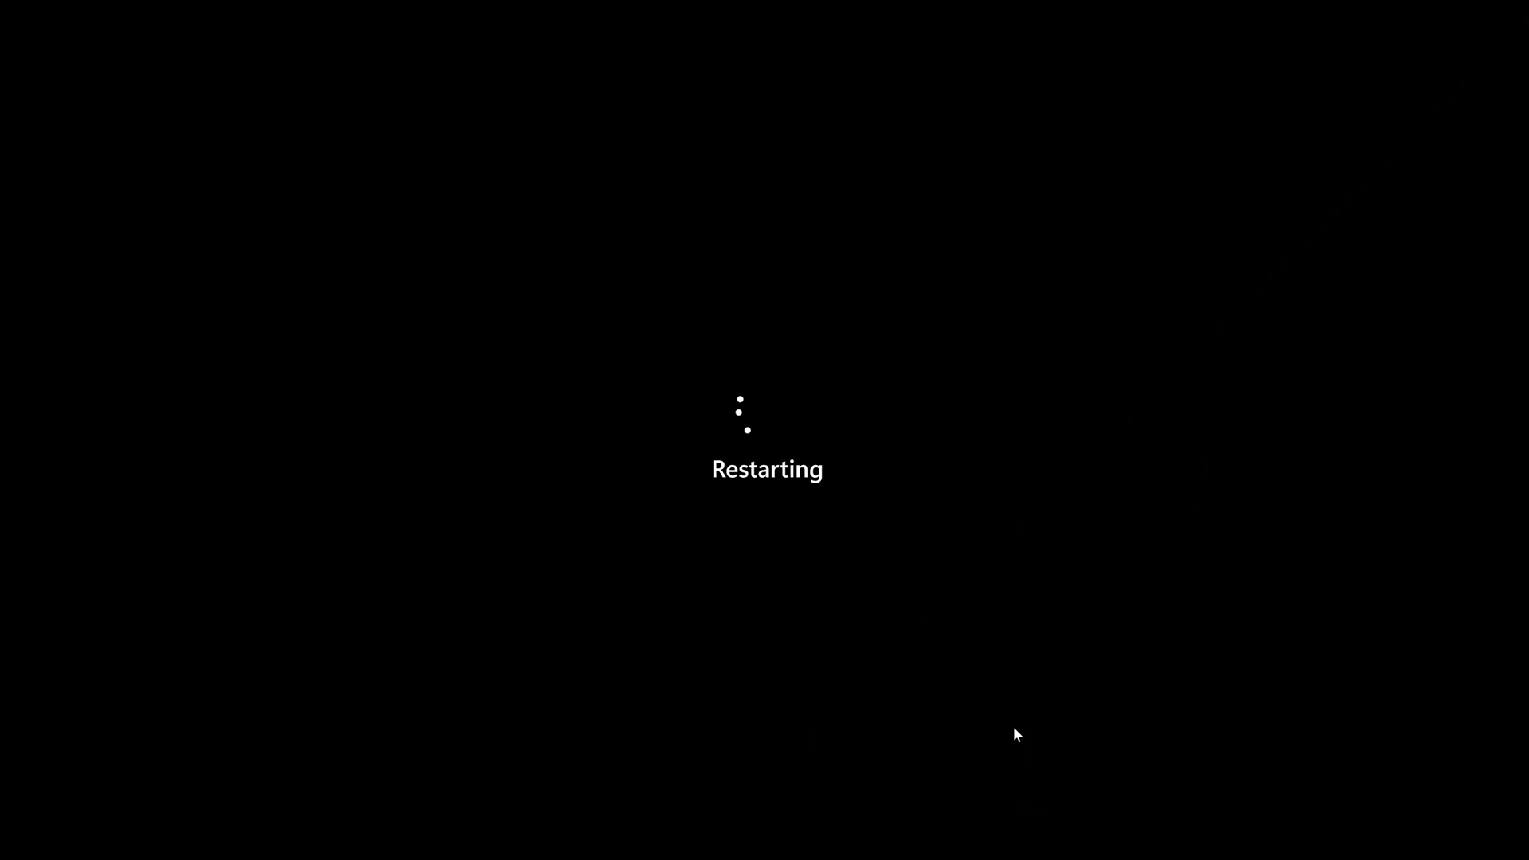